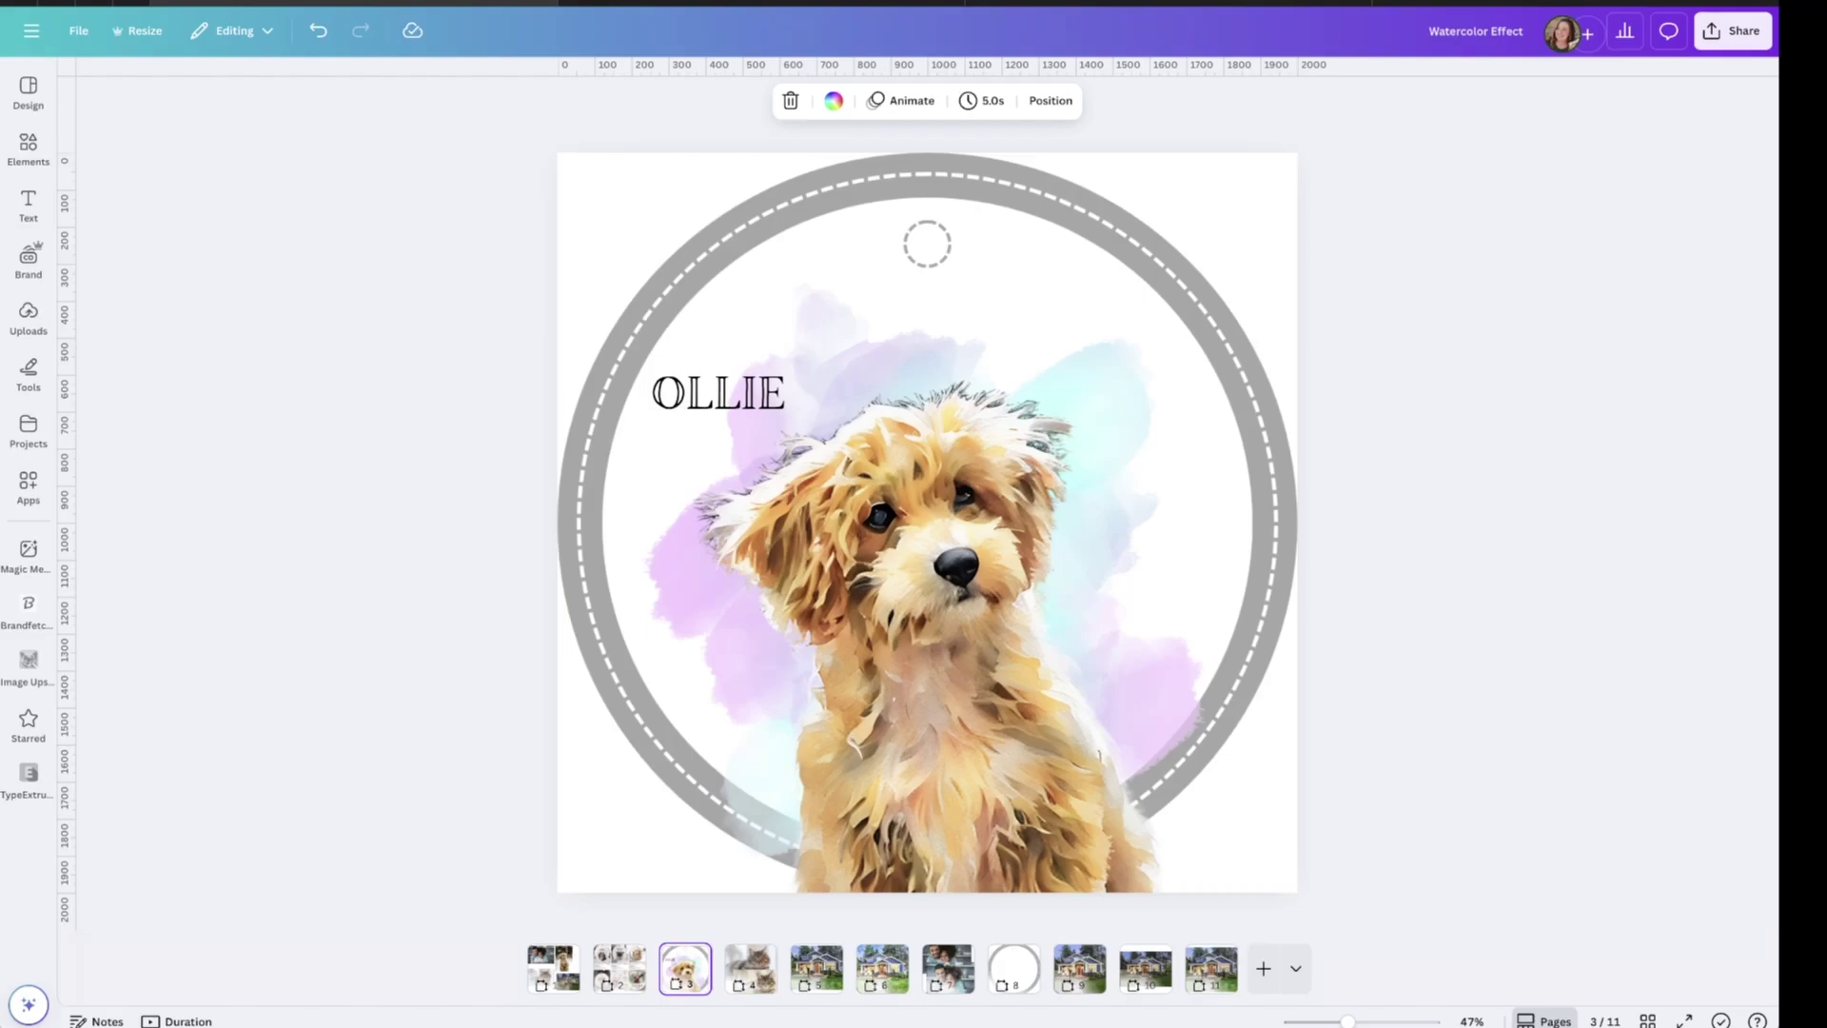
Step: Look through the finished watercolor examples in the design from page 4 onward and the BeFunky dashboard
key(Right)
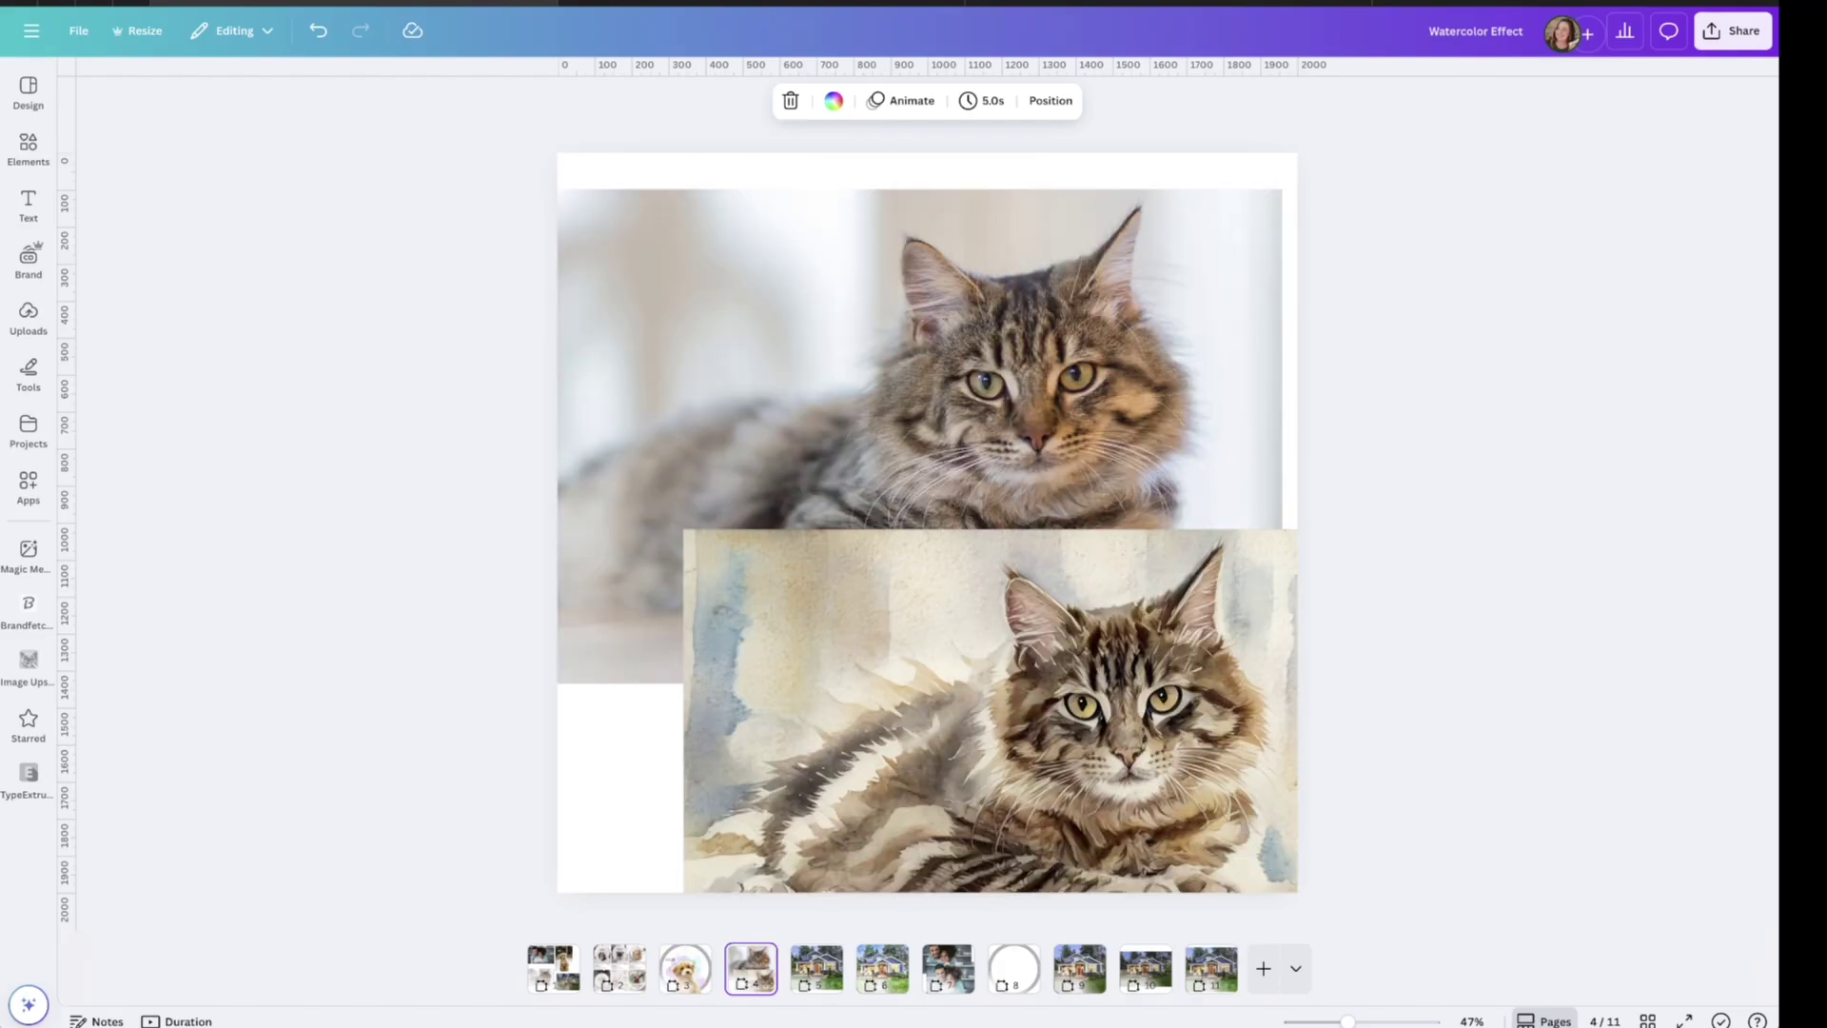
key(Right)
key(Right)
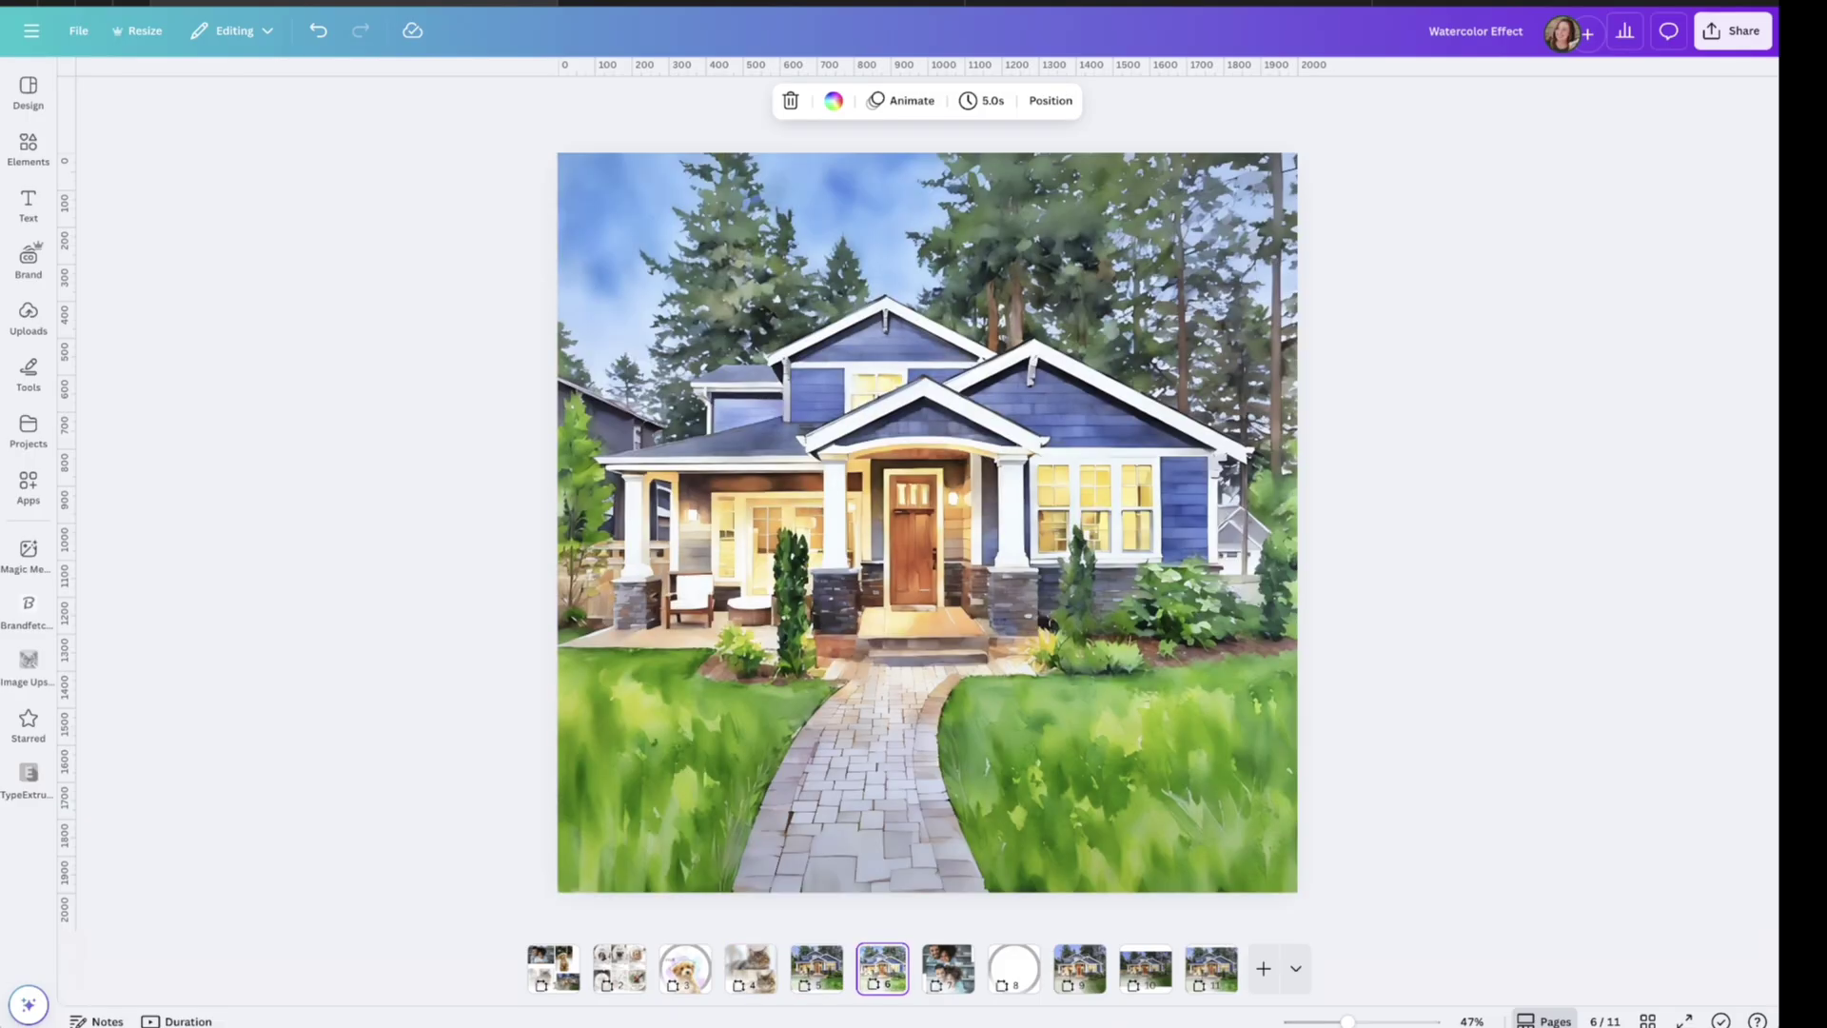
key(Right)
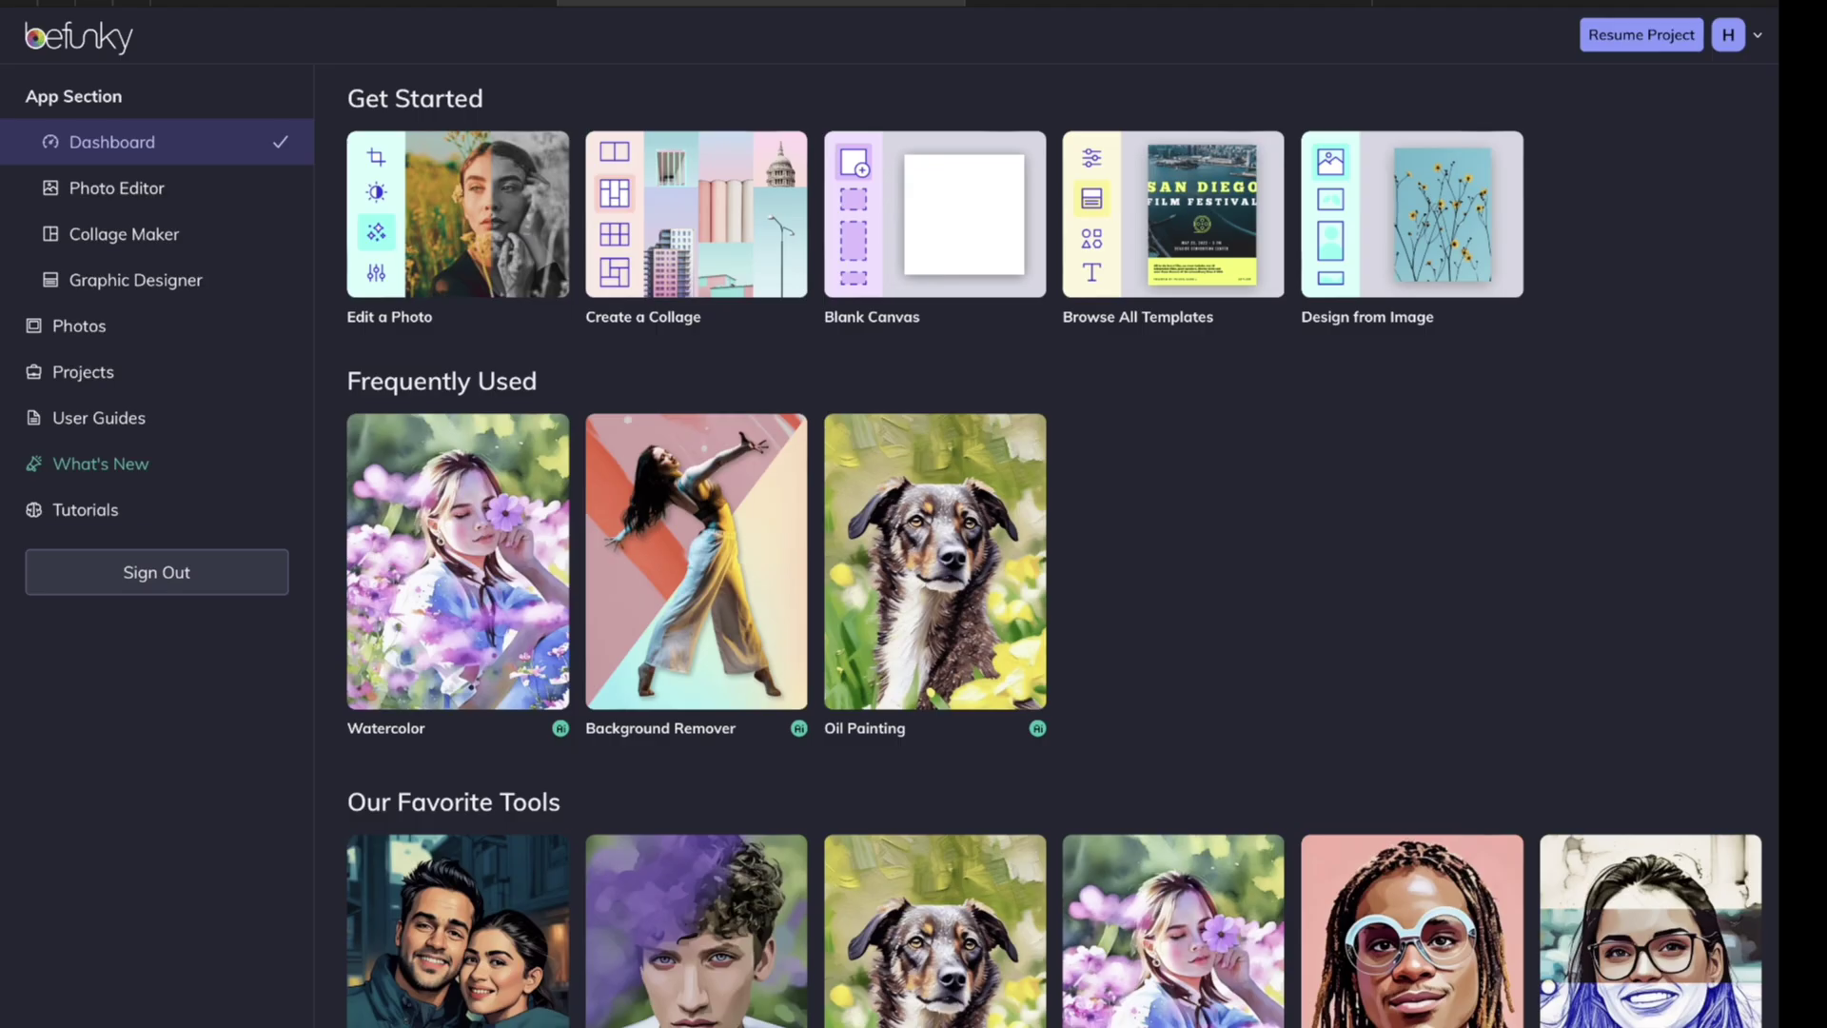
scroll(1047, 571, down, 7)
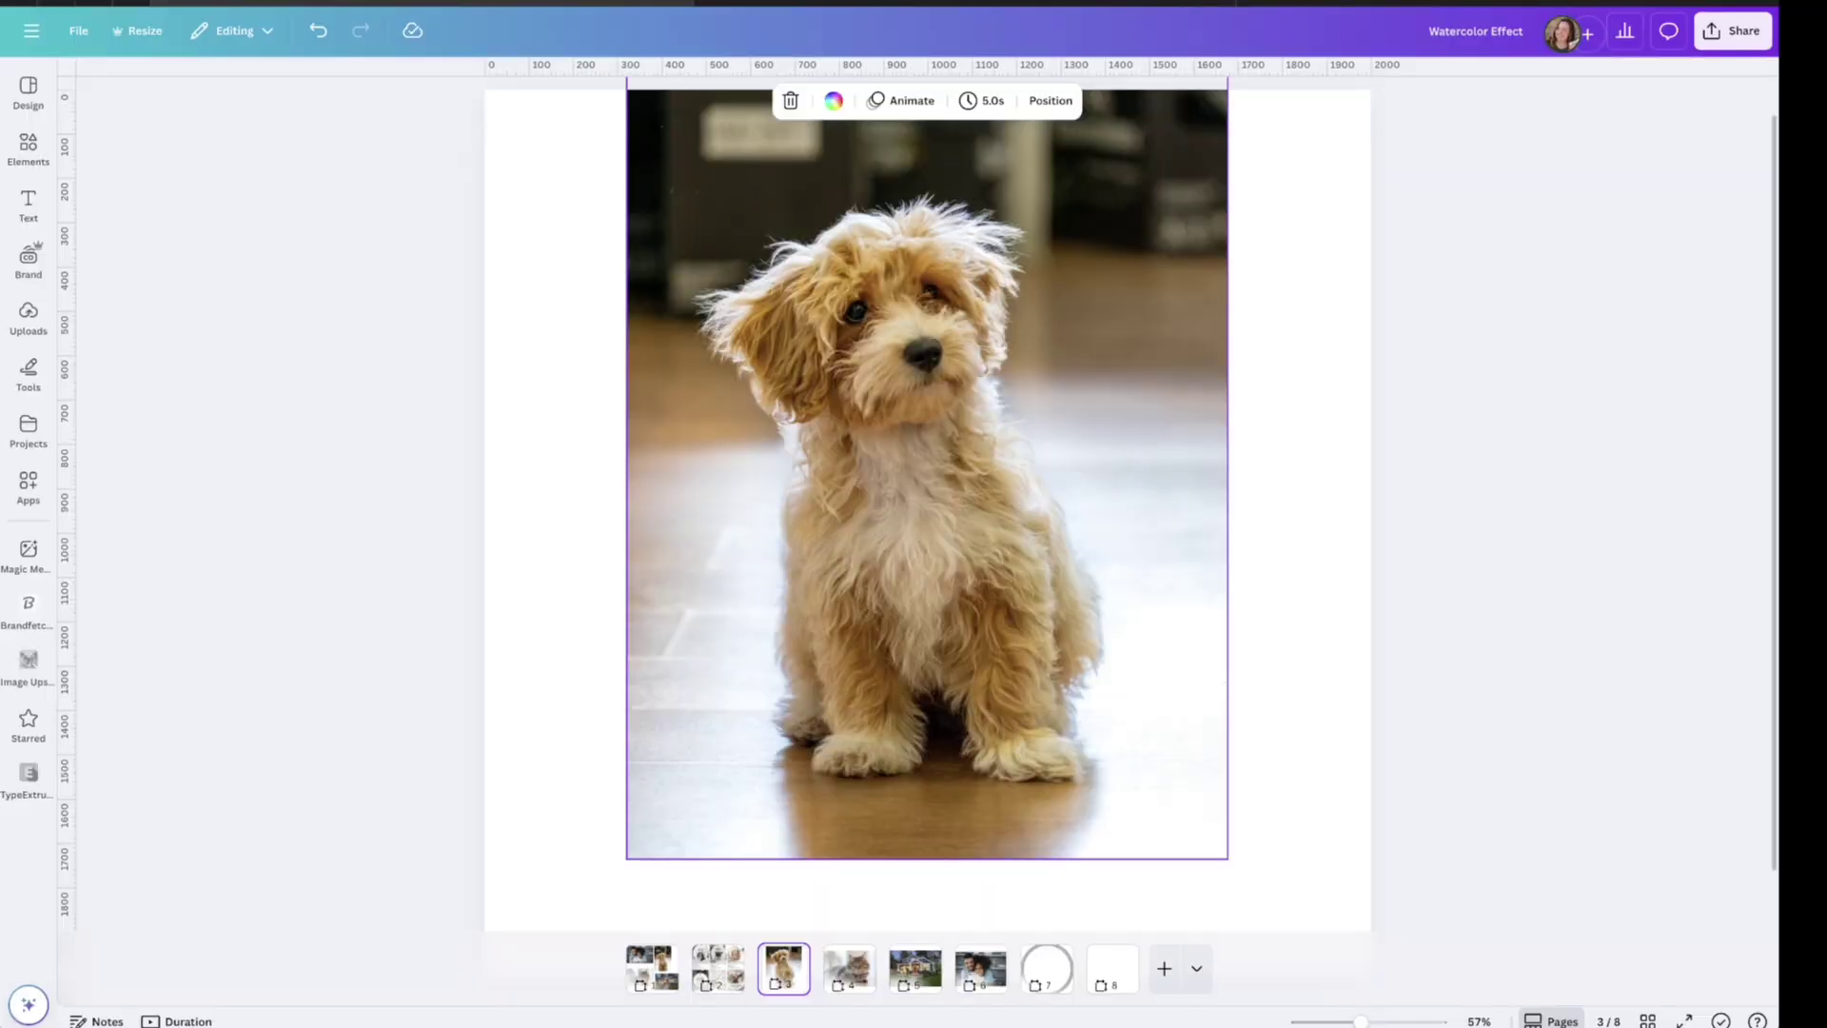
Step: View the original dog, couple, cat and house photos on the pages of the Canva design
click(927, 474)
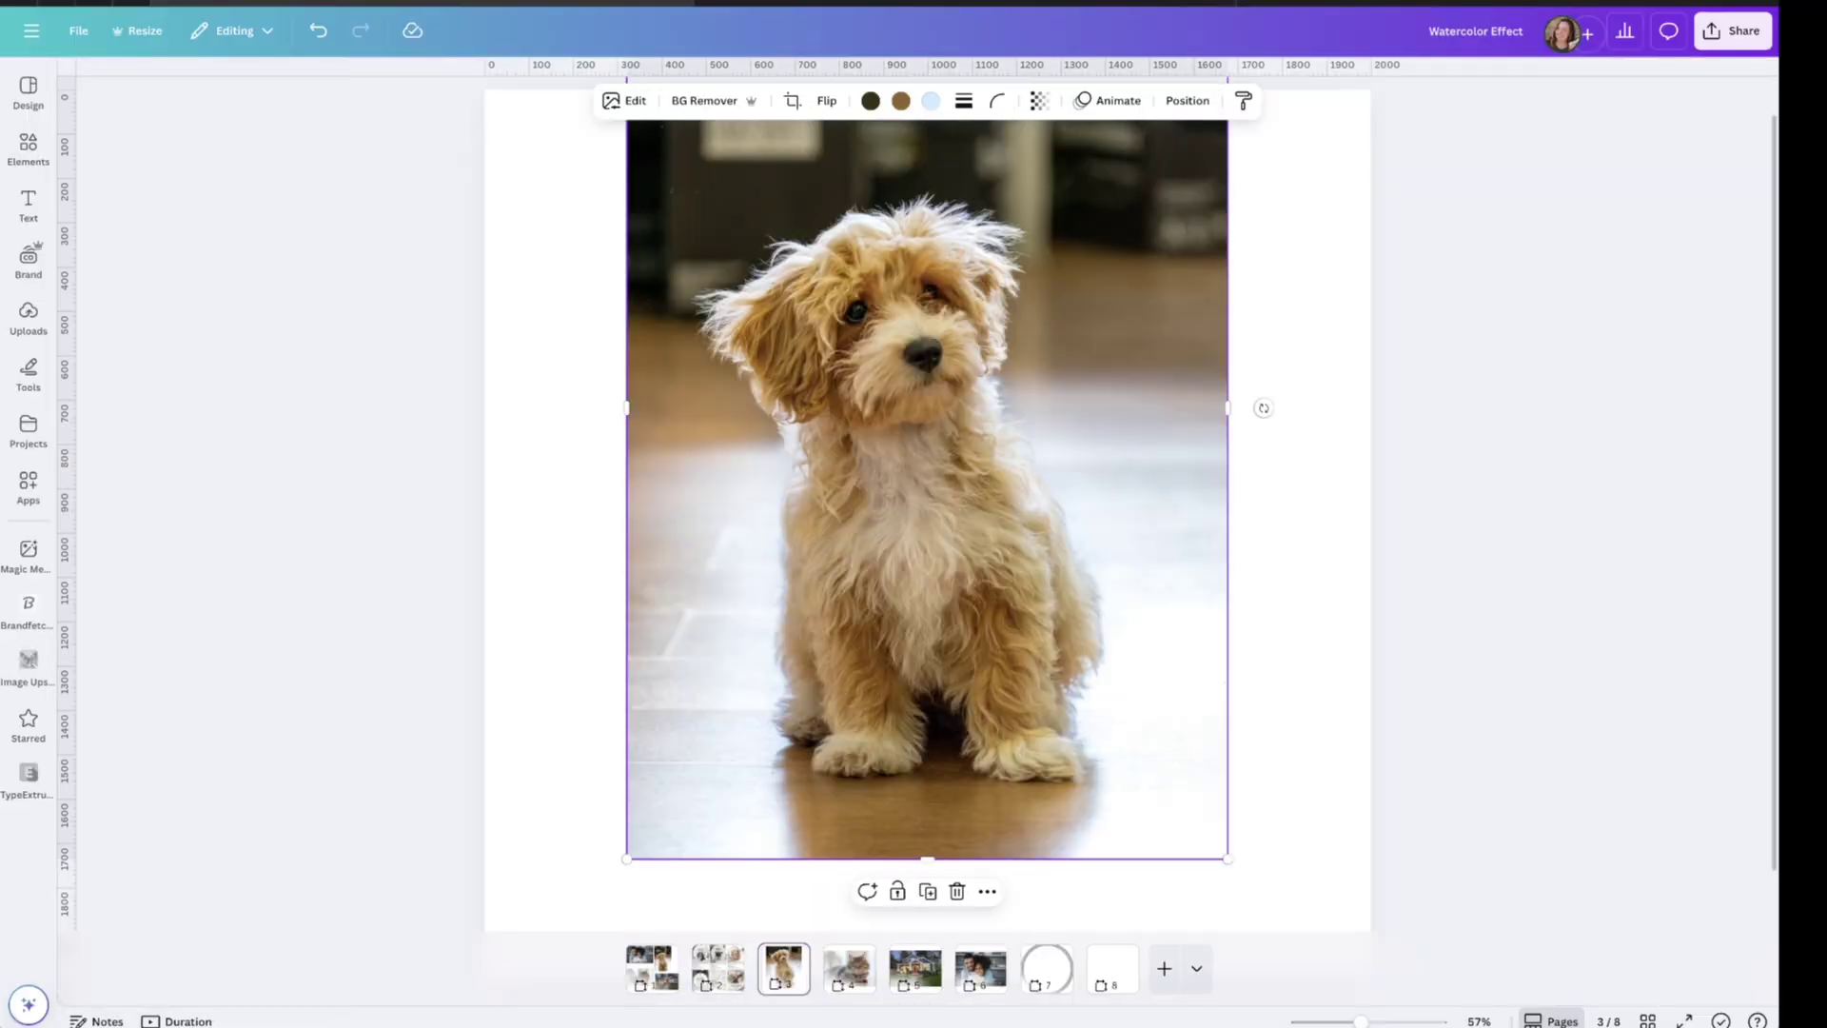
click(980, 968)
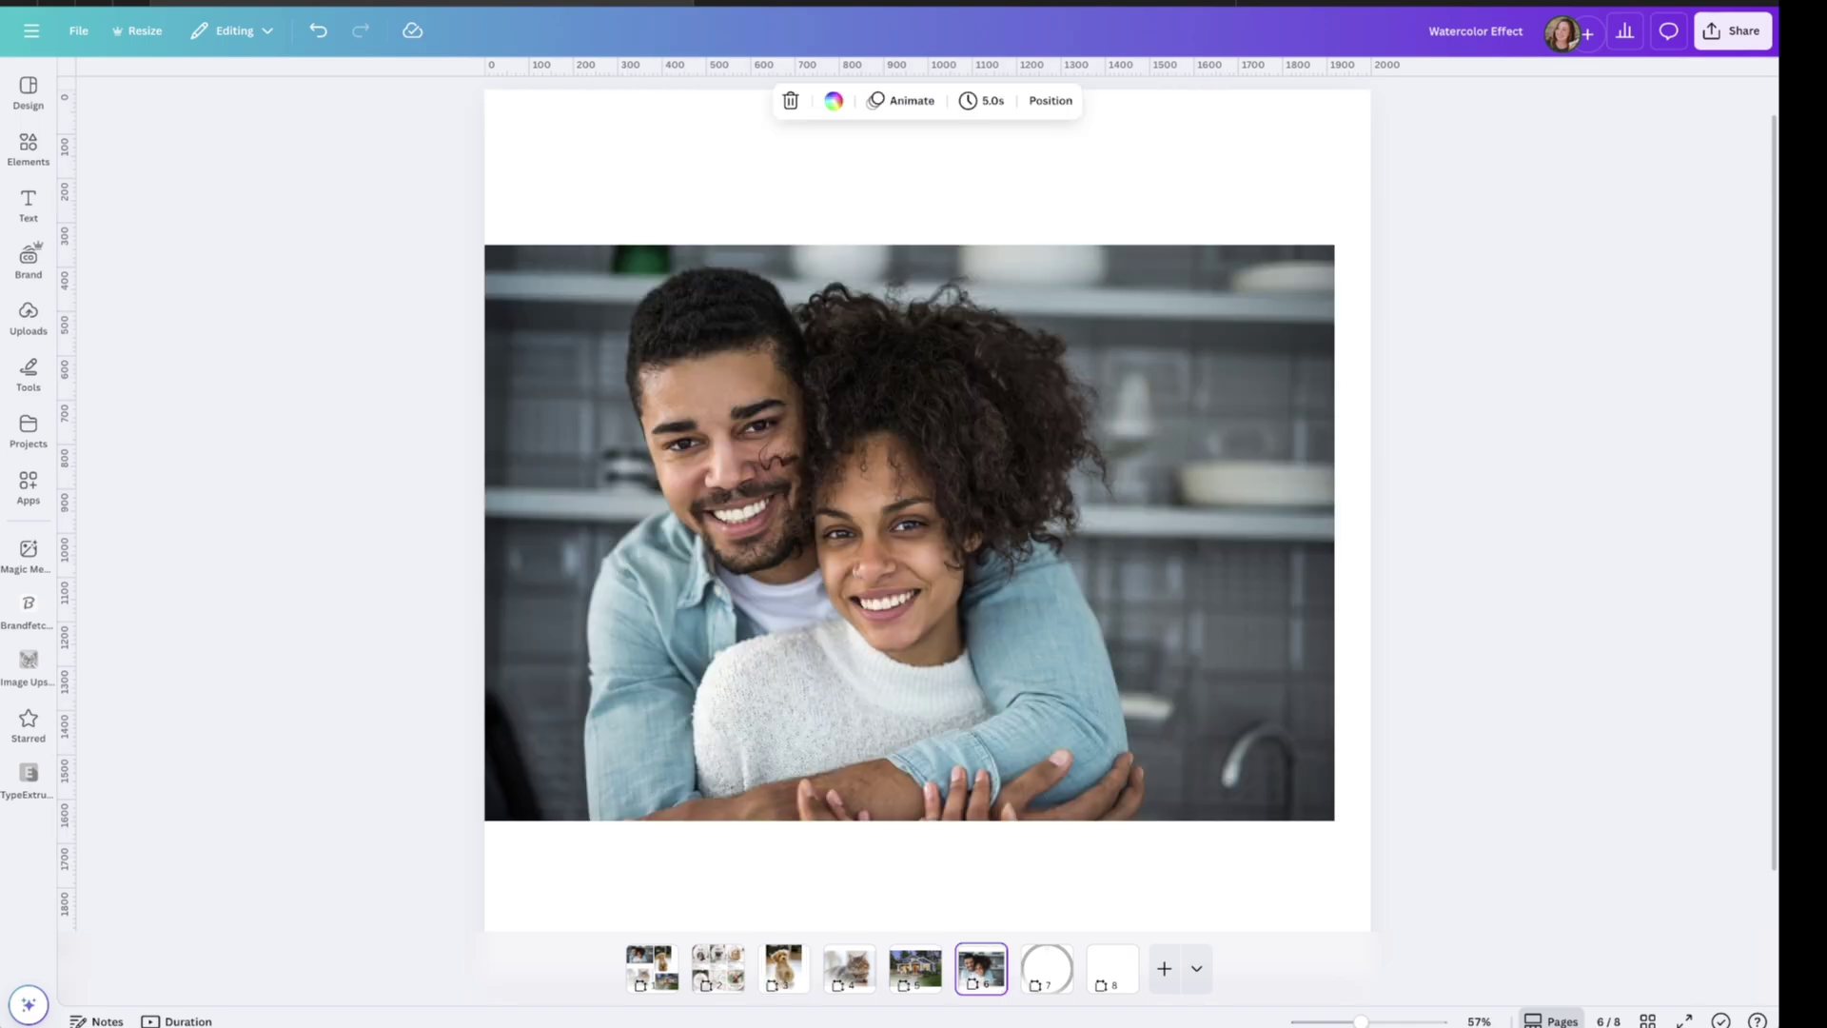
click(849, 968)
click(916, 968)
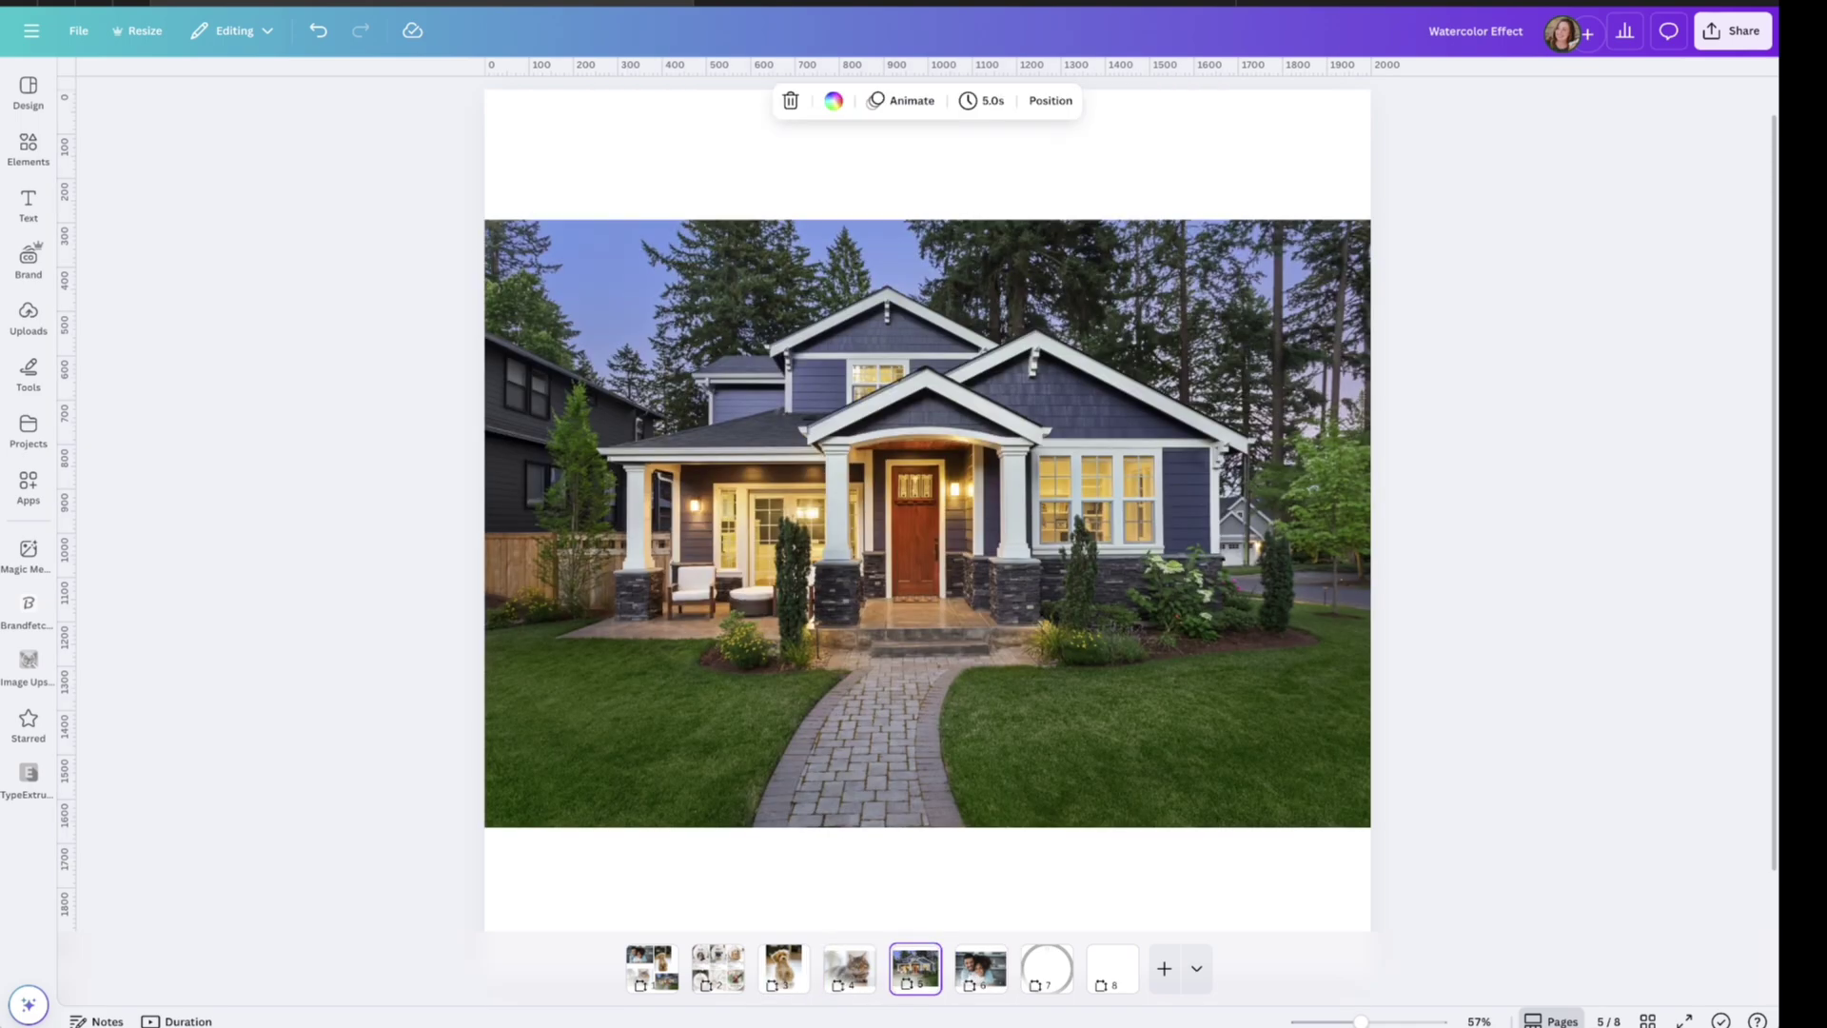
click(981, 968)
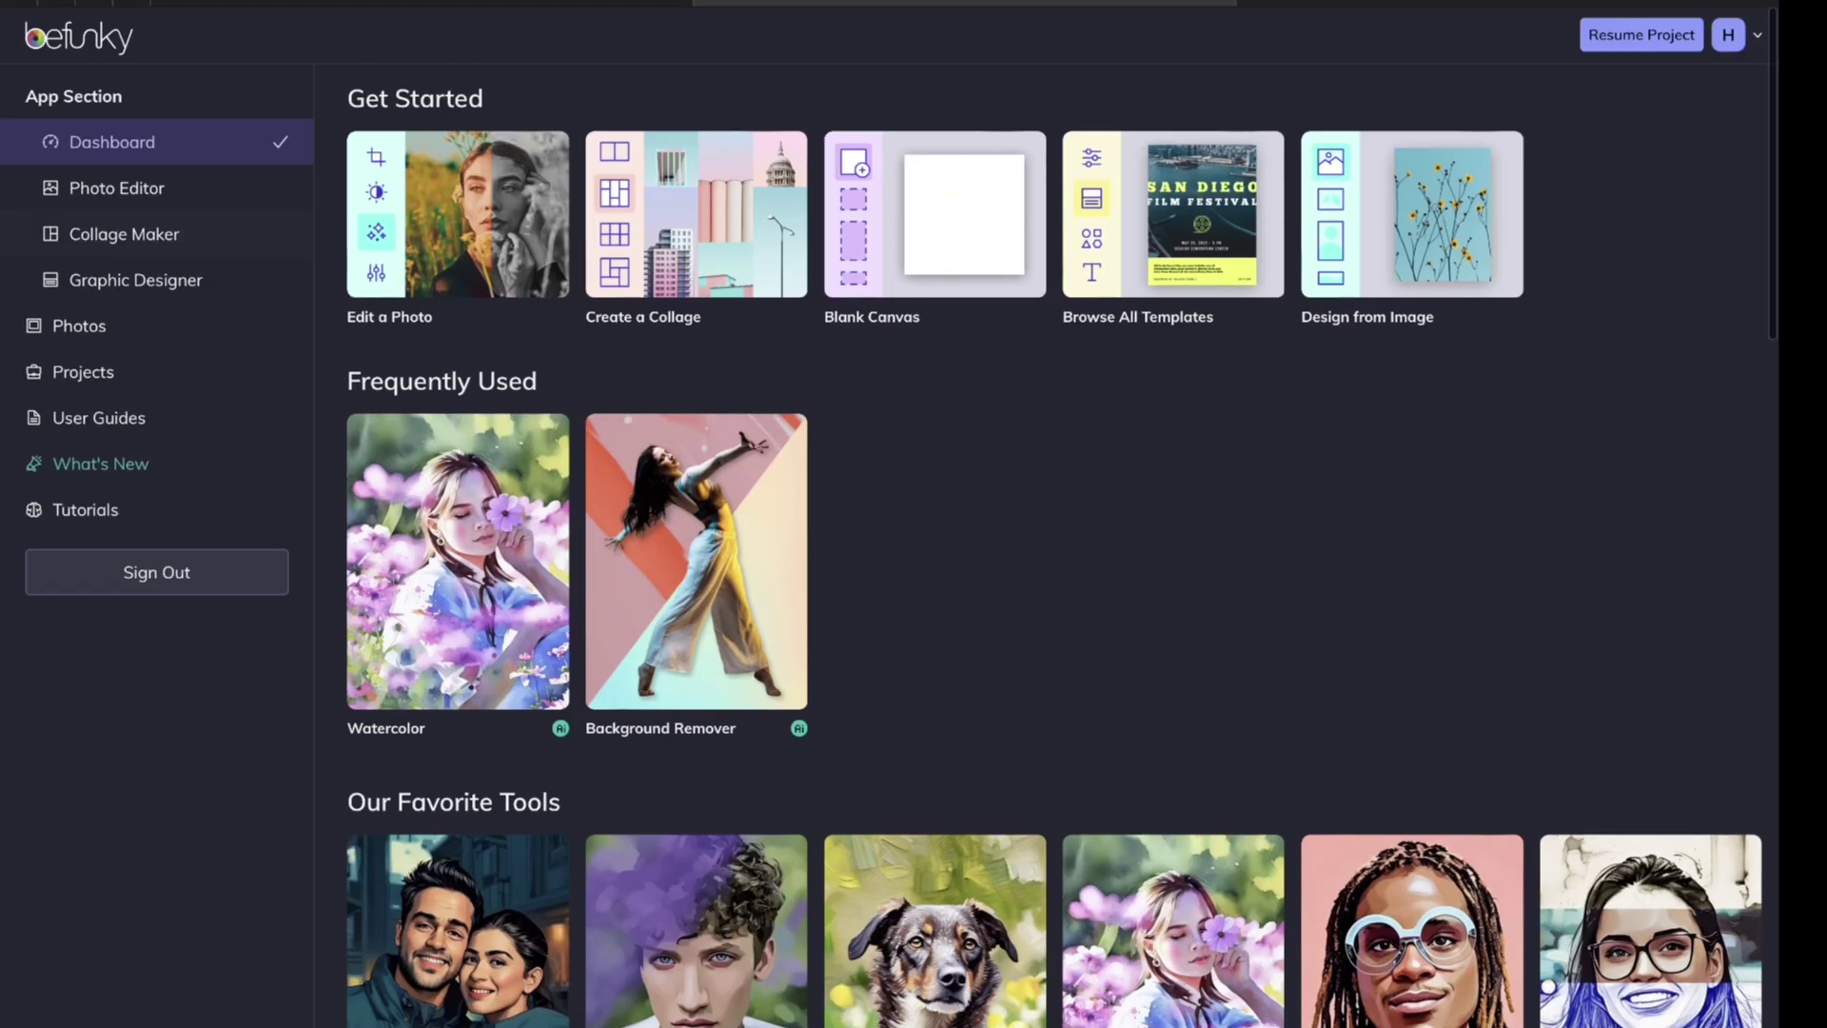
Step: Switch to BeFunky, look over its dashboard and open the Photo Editor
scroll(1055, 548, down, 7)
scroll(1055, 548, up, 7)
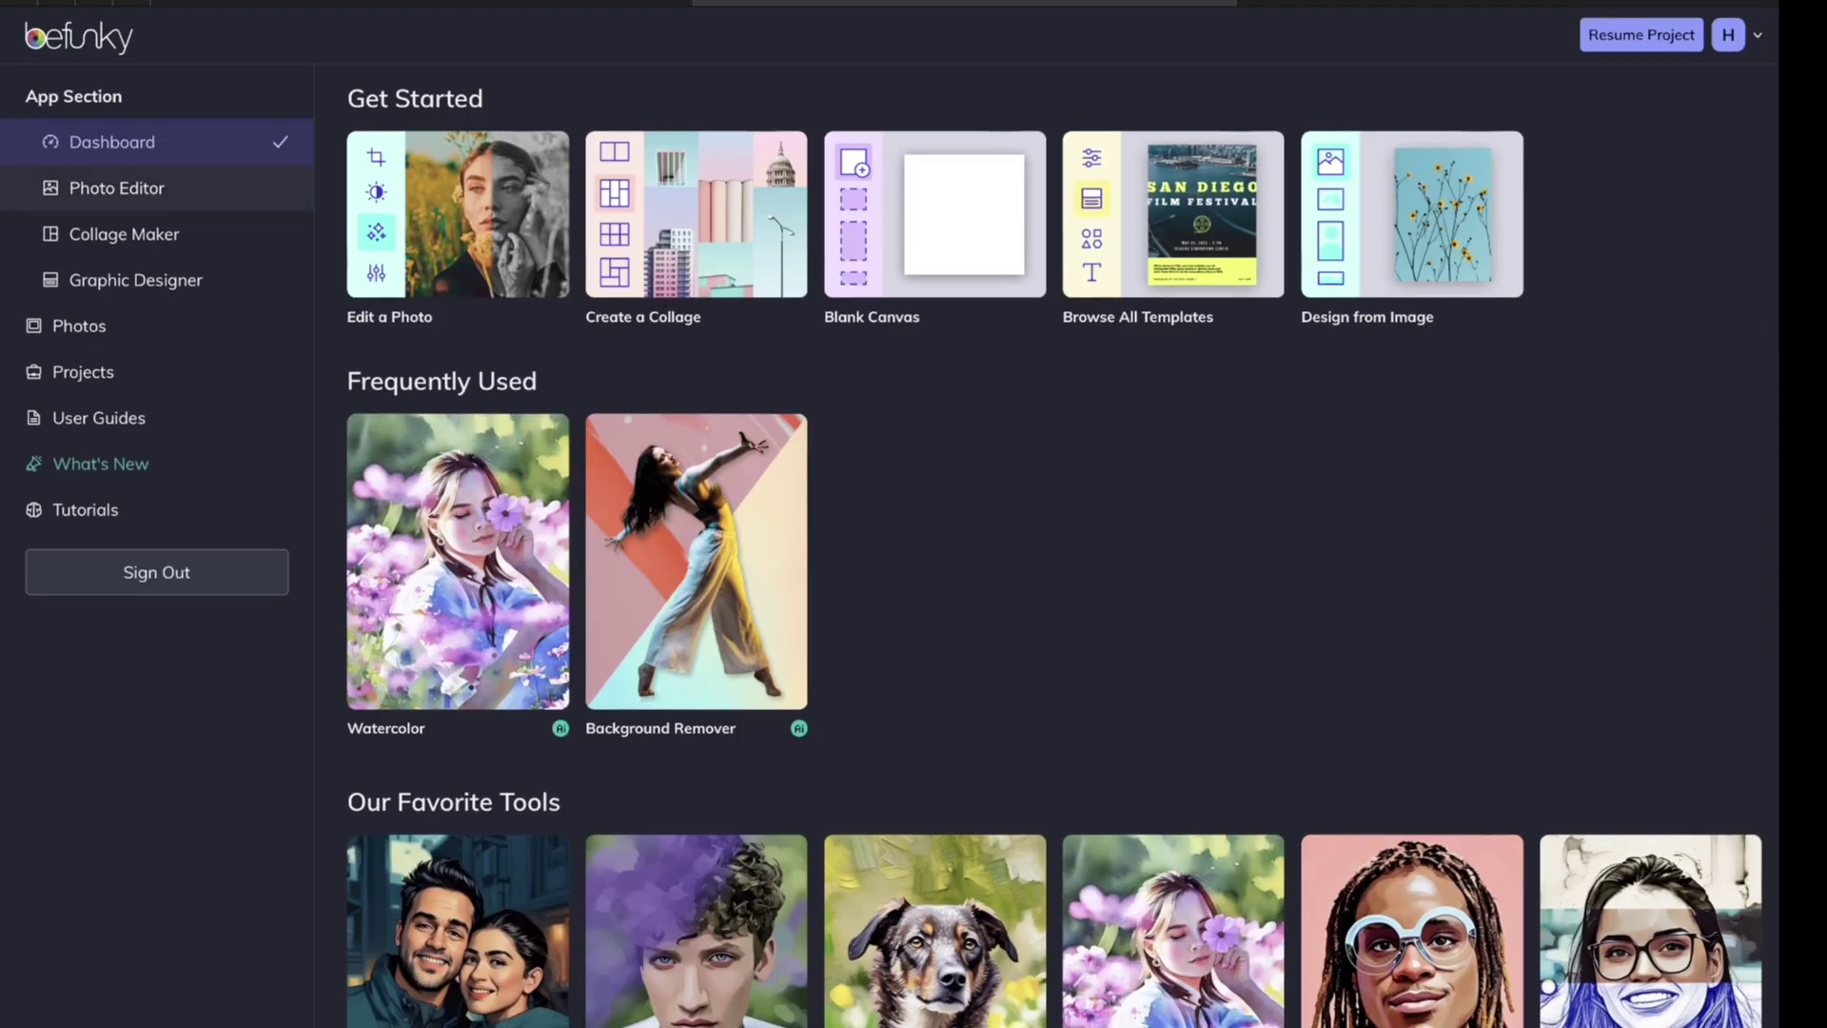
click(117, 188)
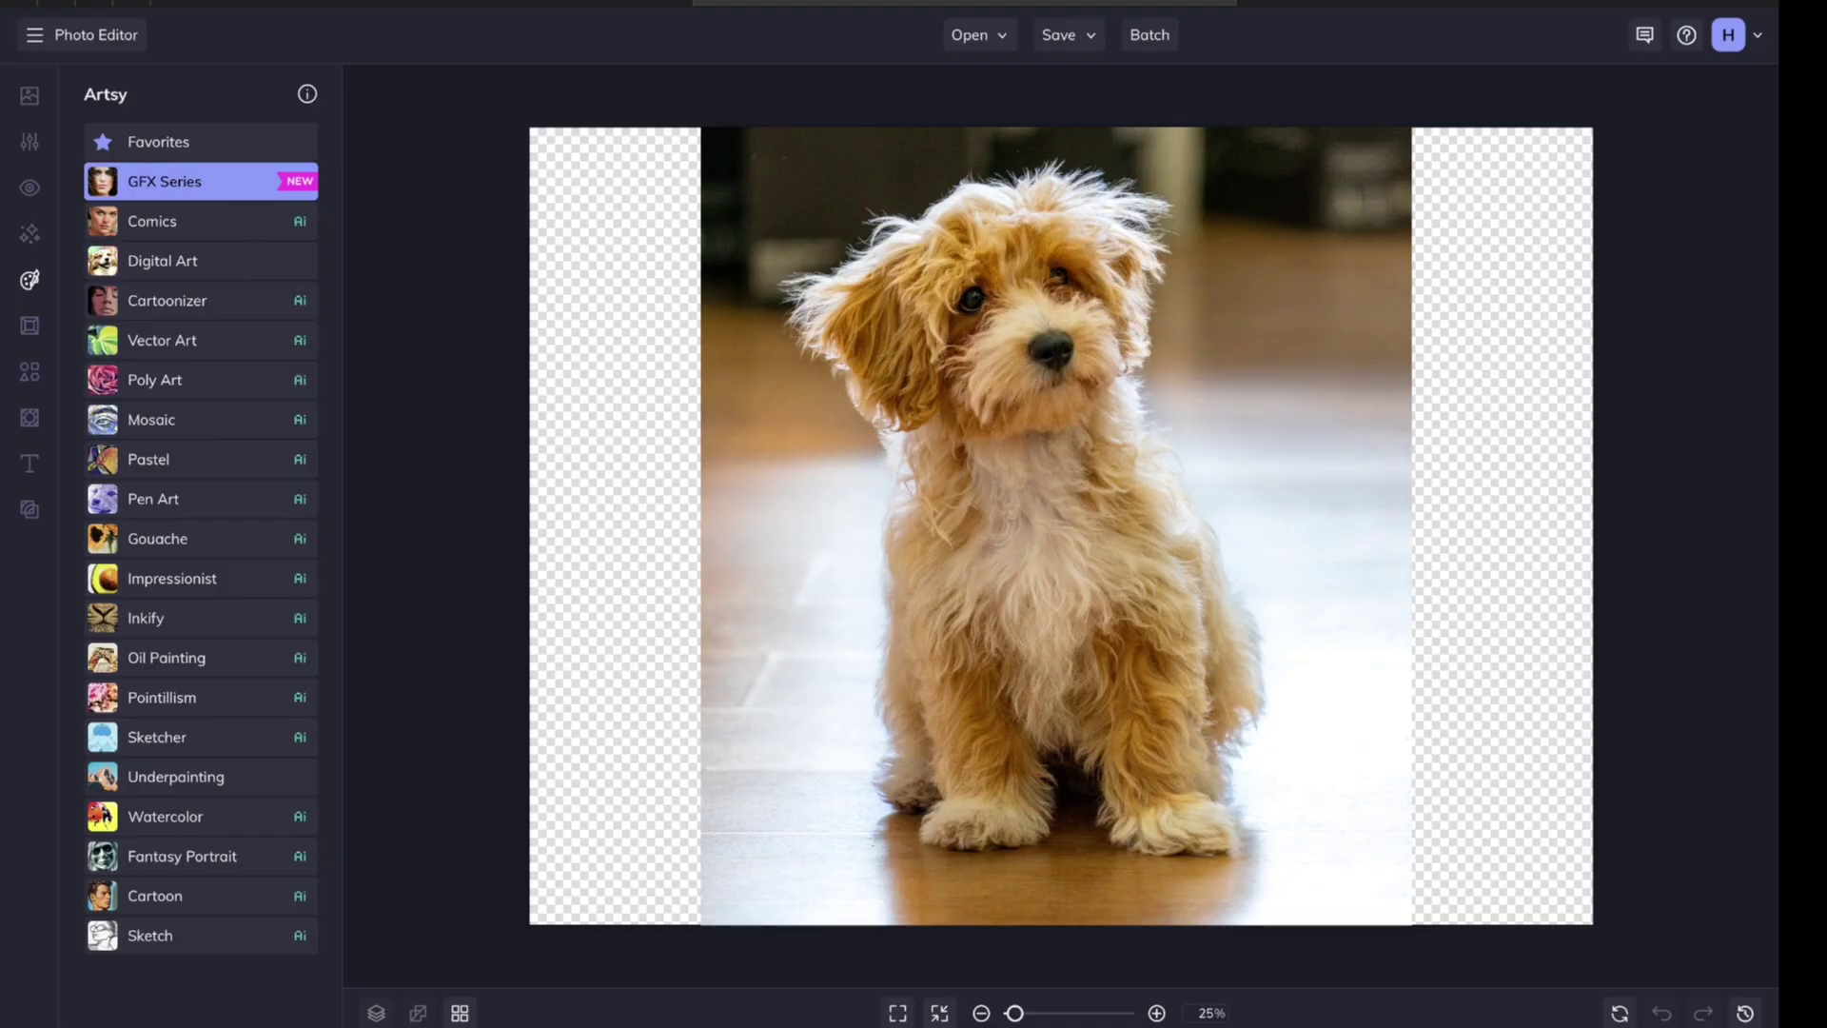
Step: Try the Watercolor GFX 1 effect on the dog photo with its amount set to 82%
mouse_move(299, 816)
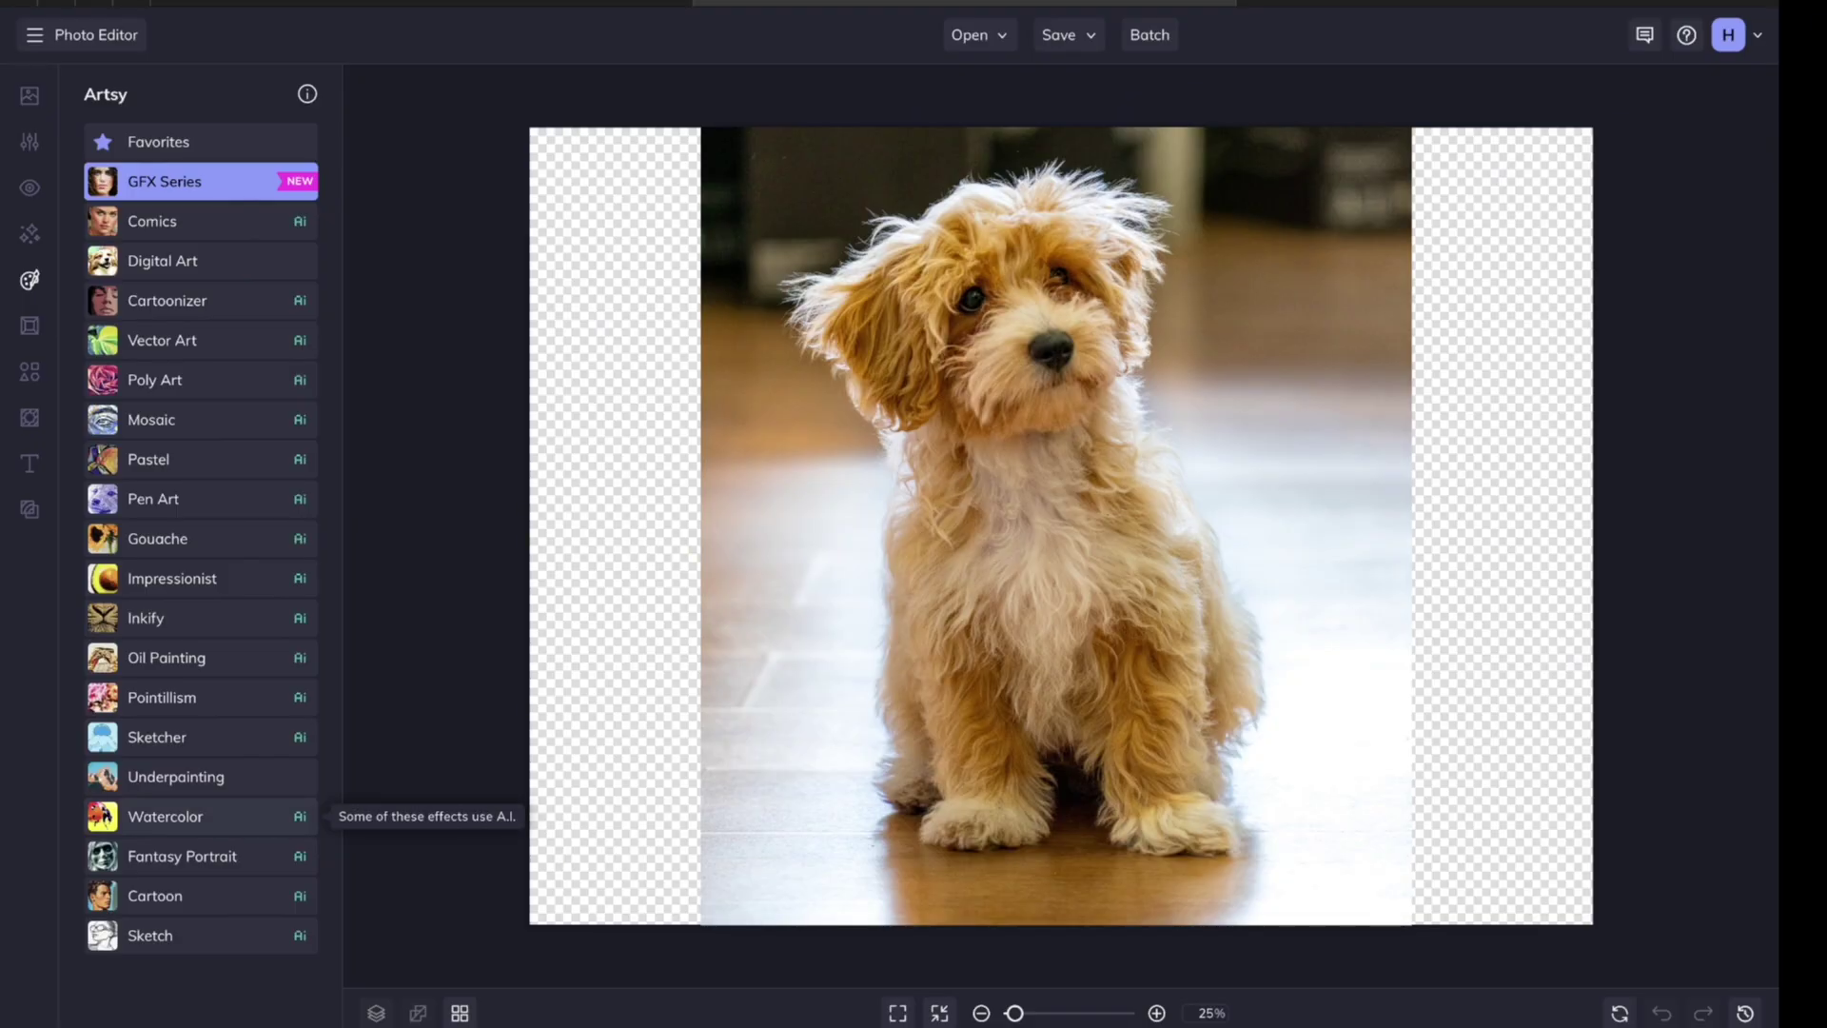
click(299, 815)
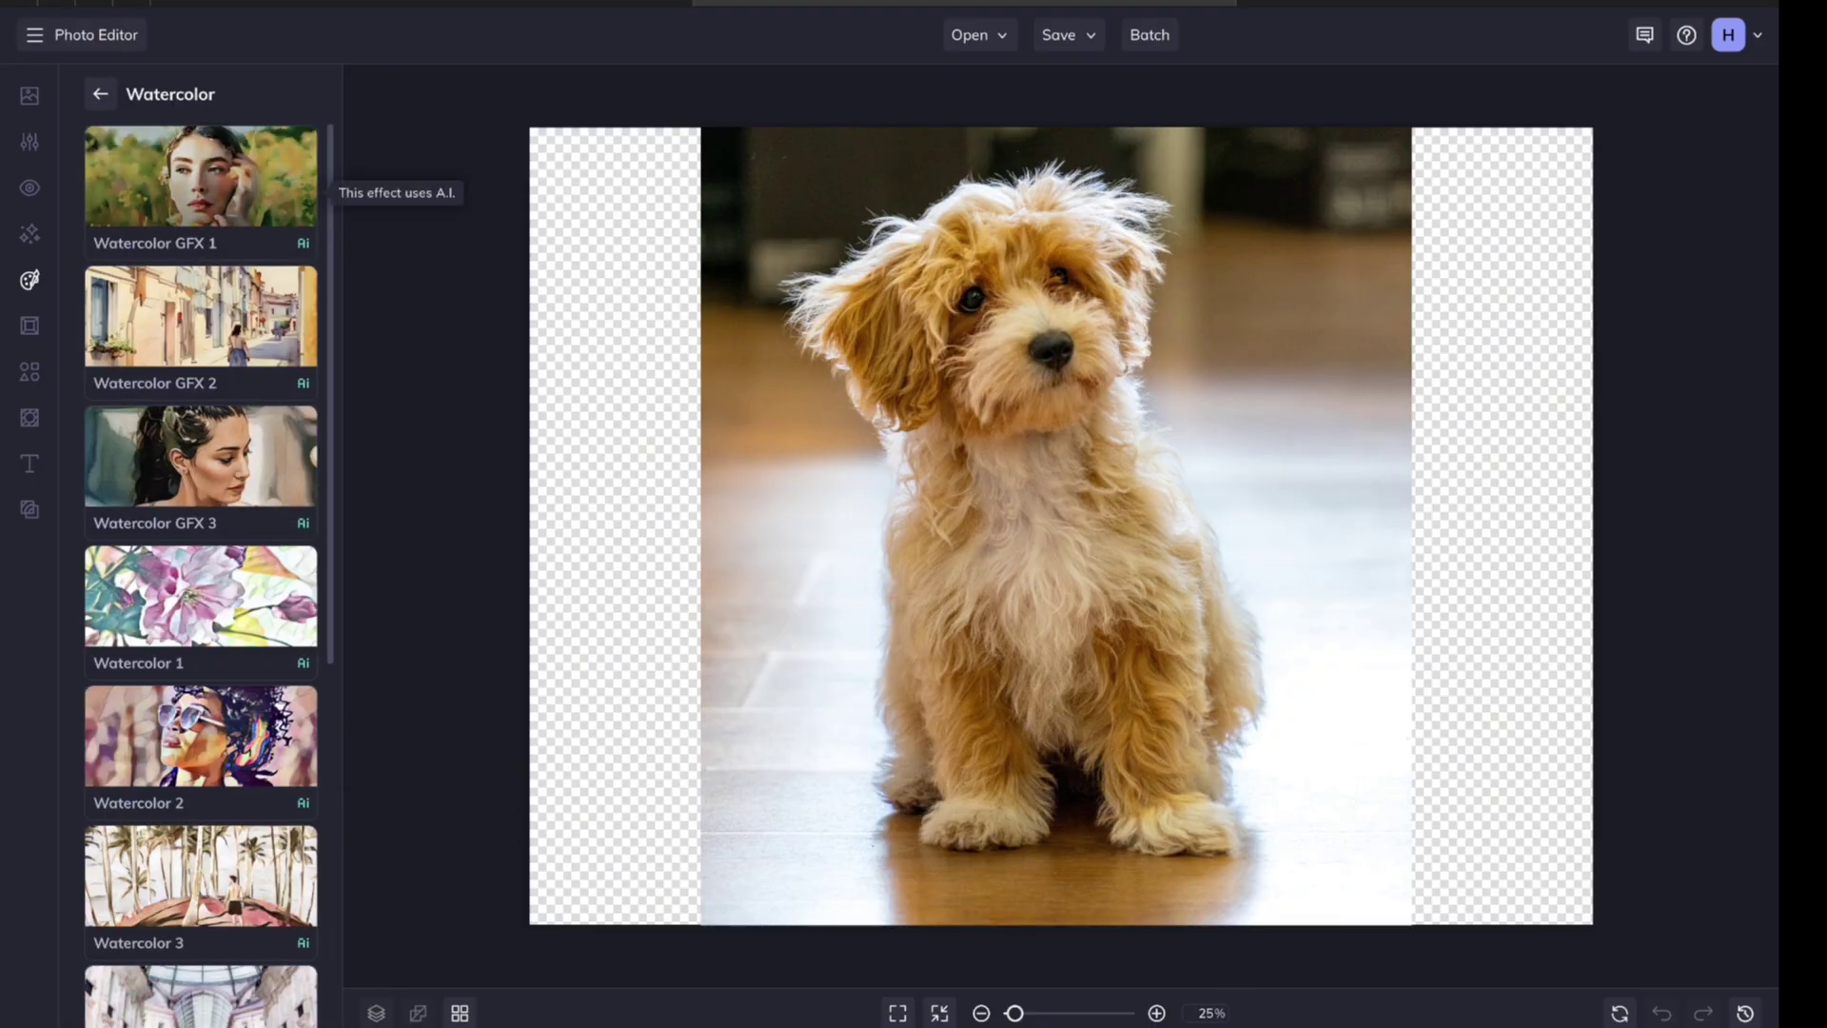
click(303, 243)
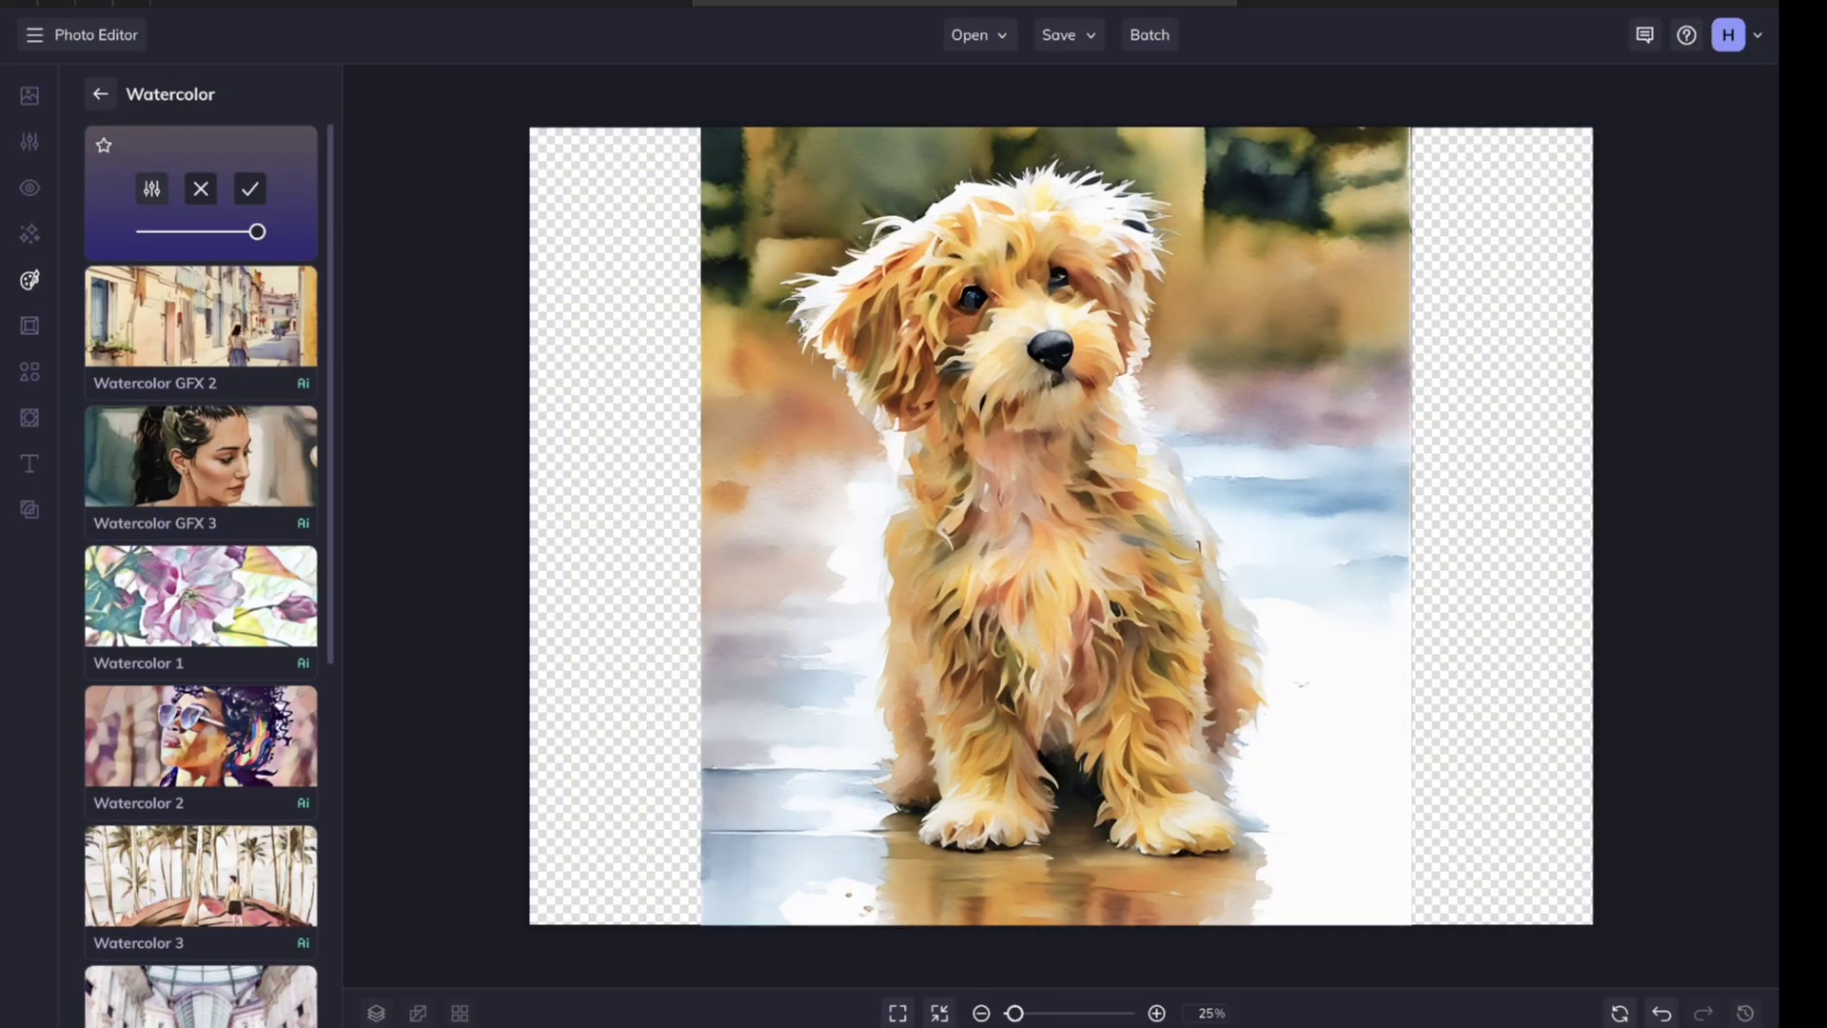
click(152, 188)
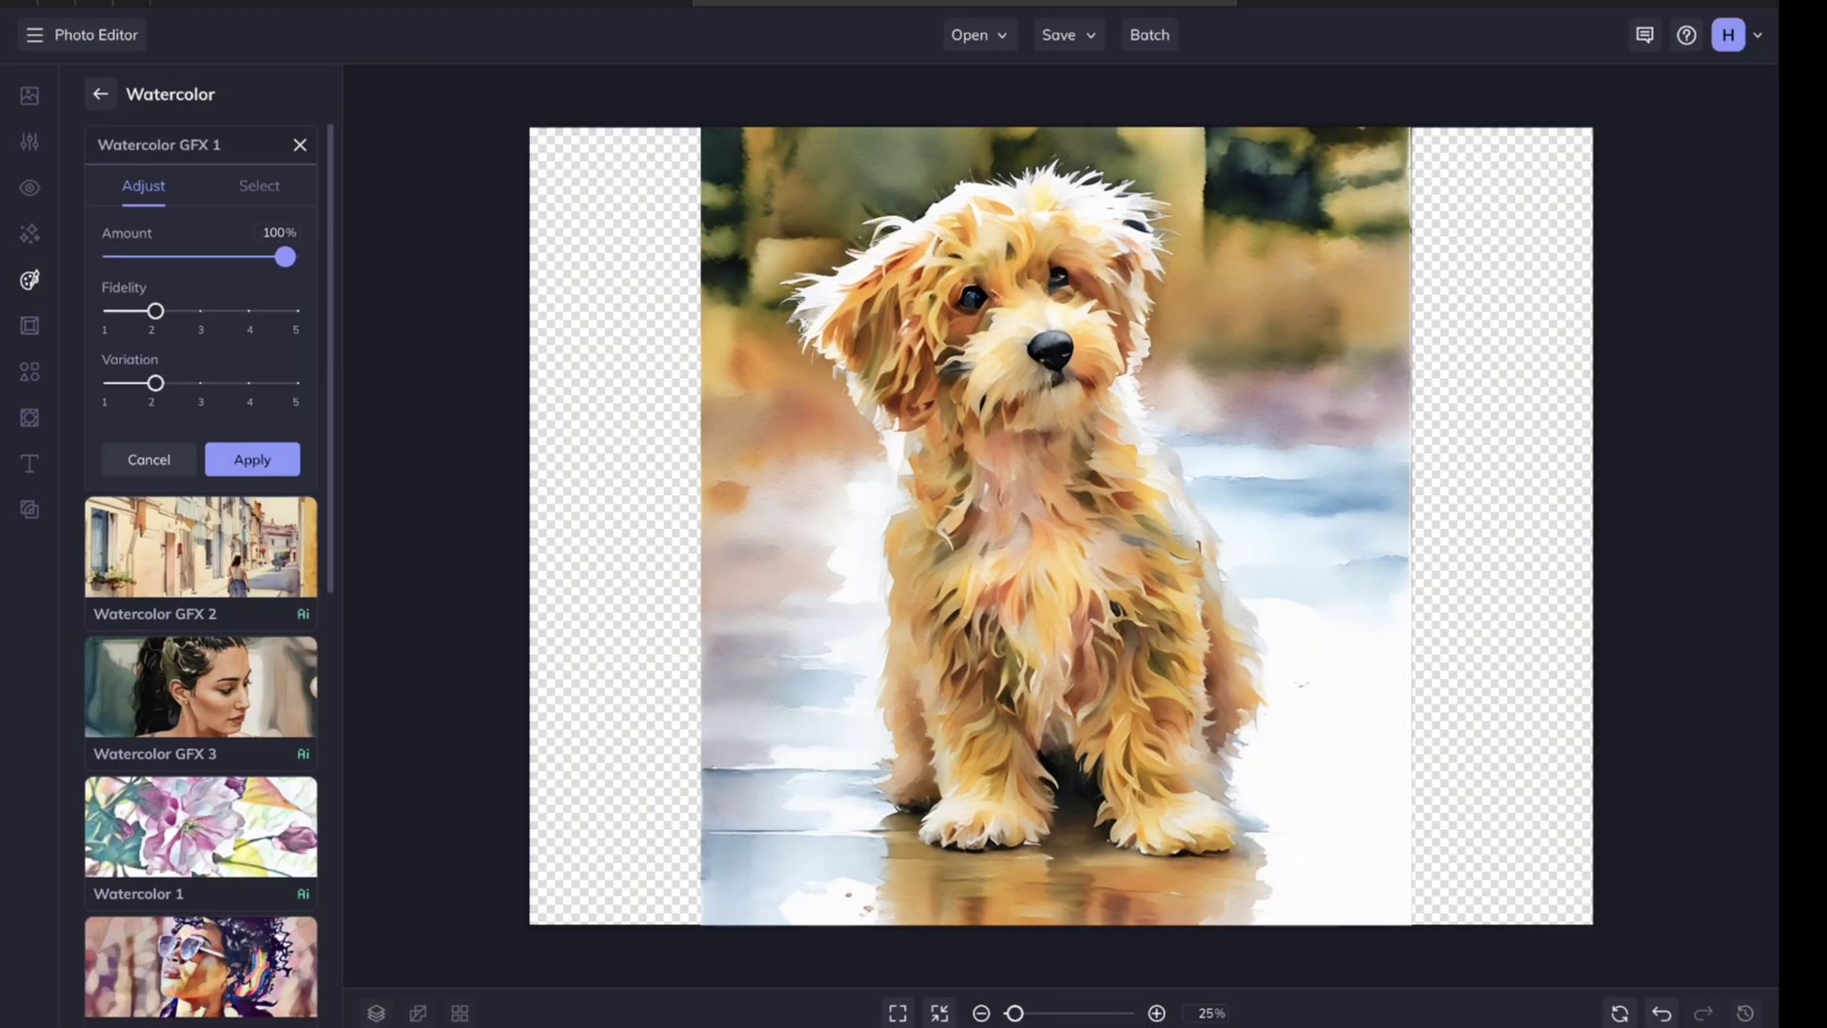
mouse_move(291, 257)
mouse_down()
mouse_move(155, 257)
mouse_move(257, 257)
mouse_up()
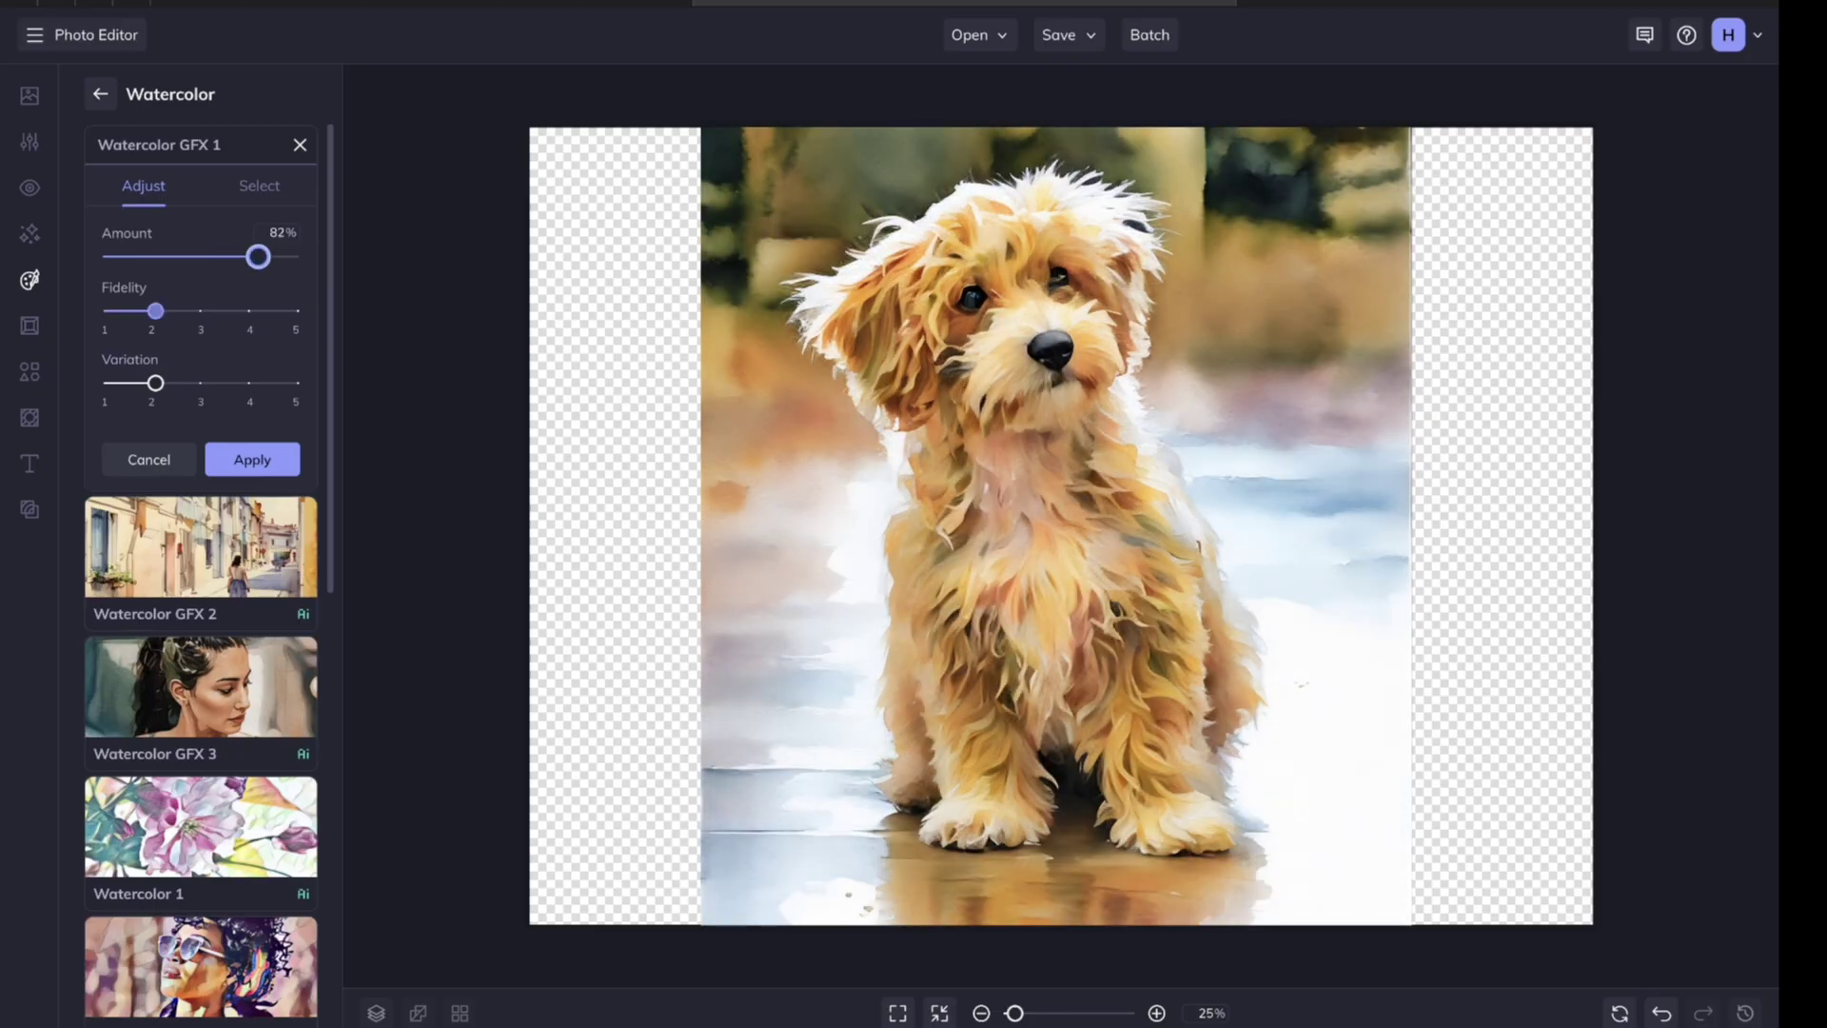
Step: Try fidelity 5, restore it to 2, try variation 3, and cancel the watercolor effect
drag(155, 311, 290, 310)
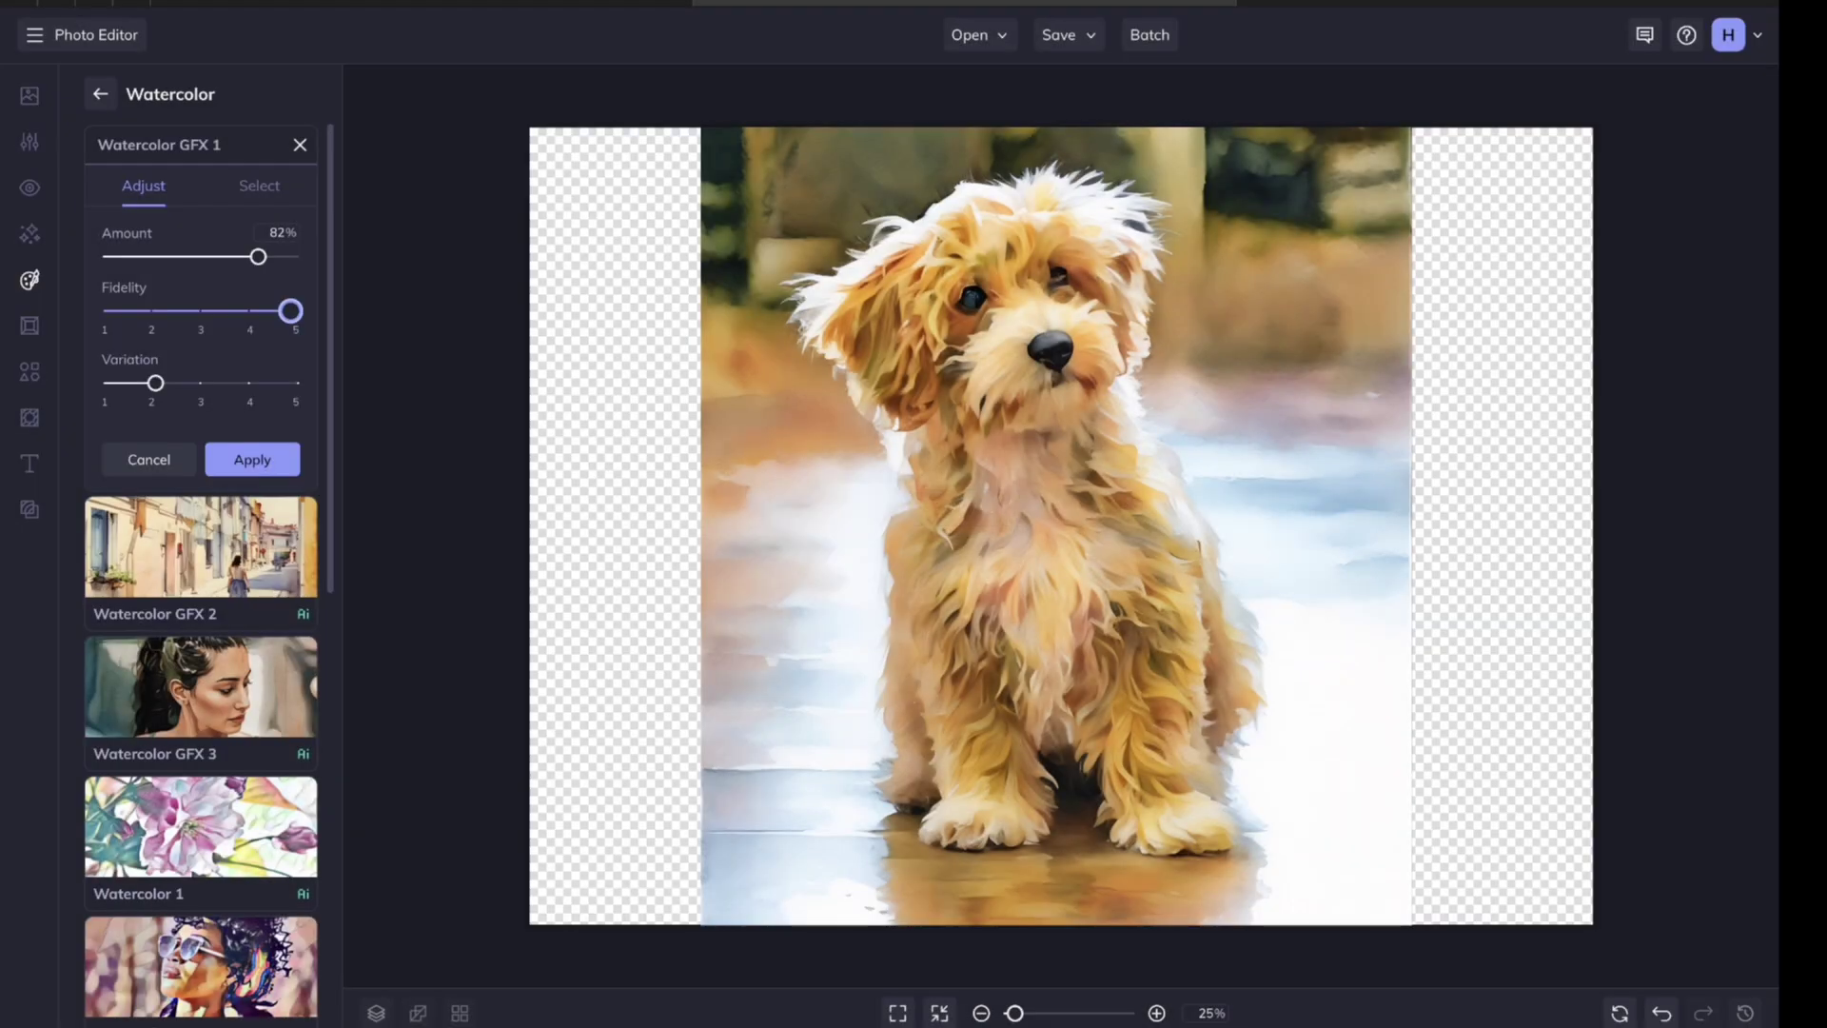
drag(290, 310, 155, 310)
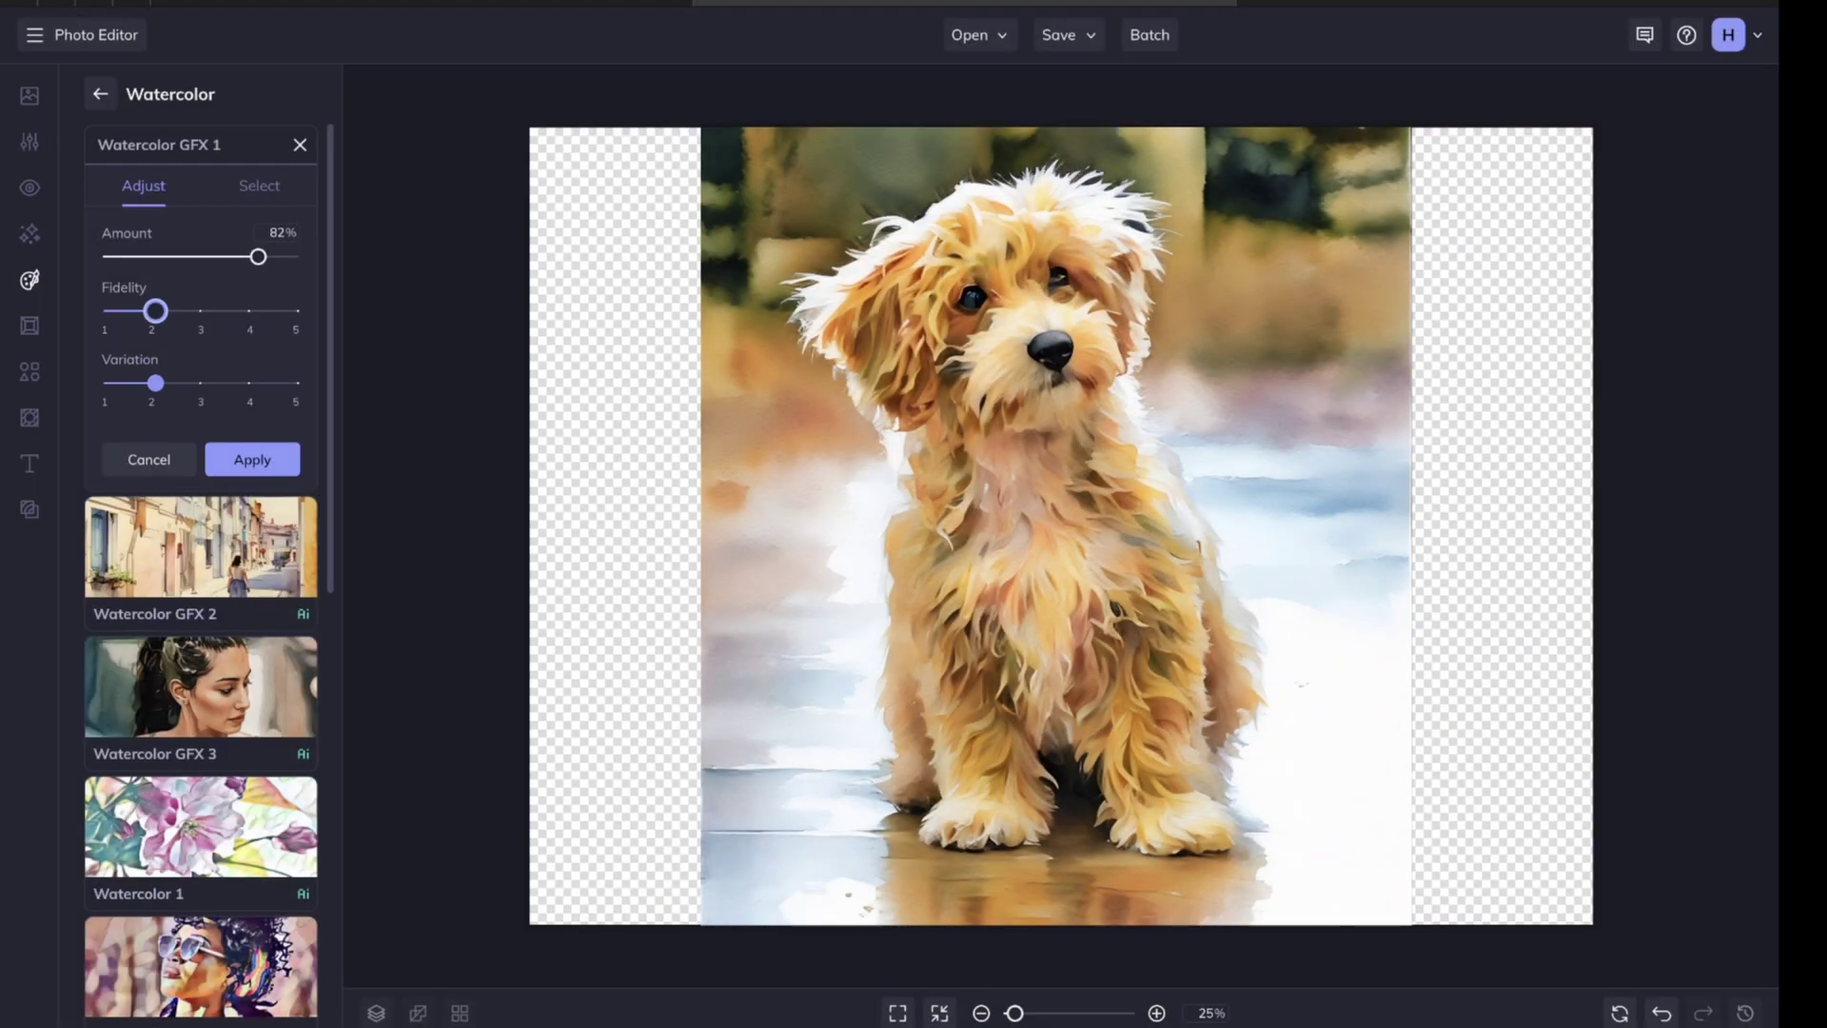
drag(155, 383, 290, 382)
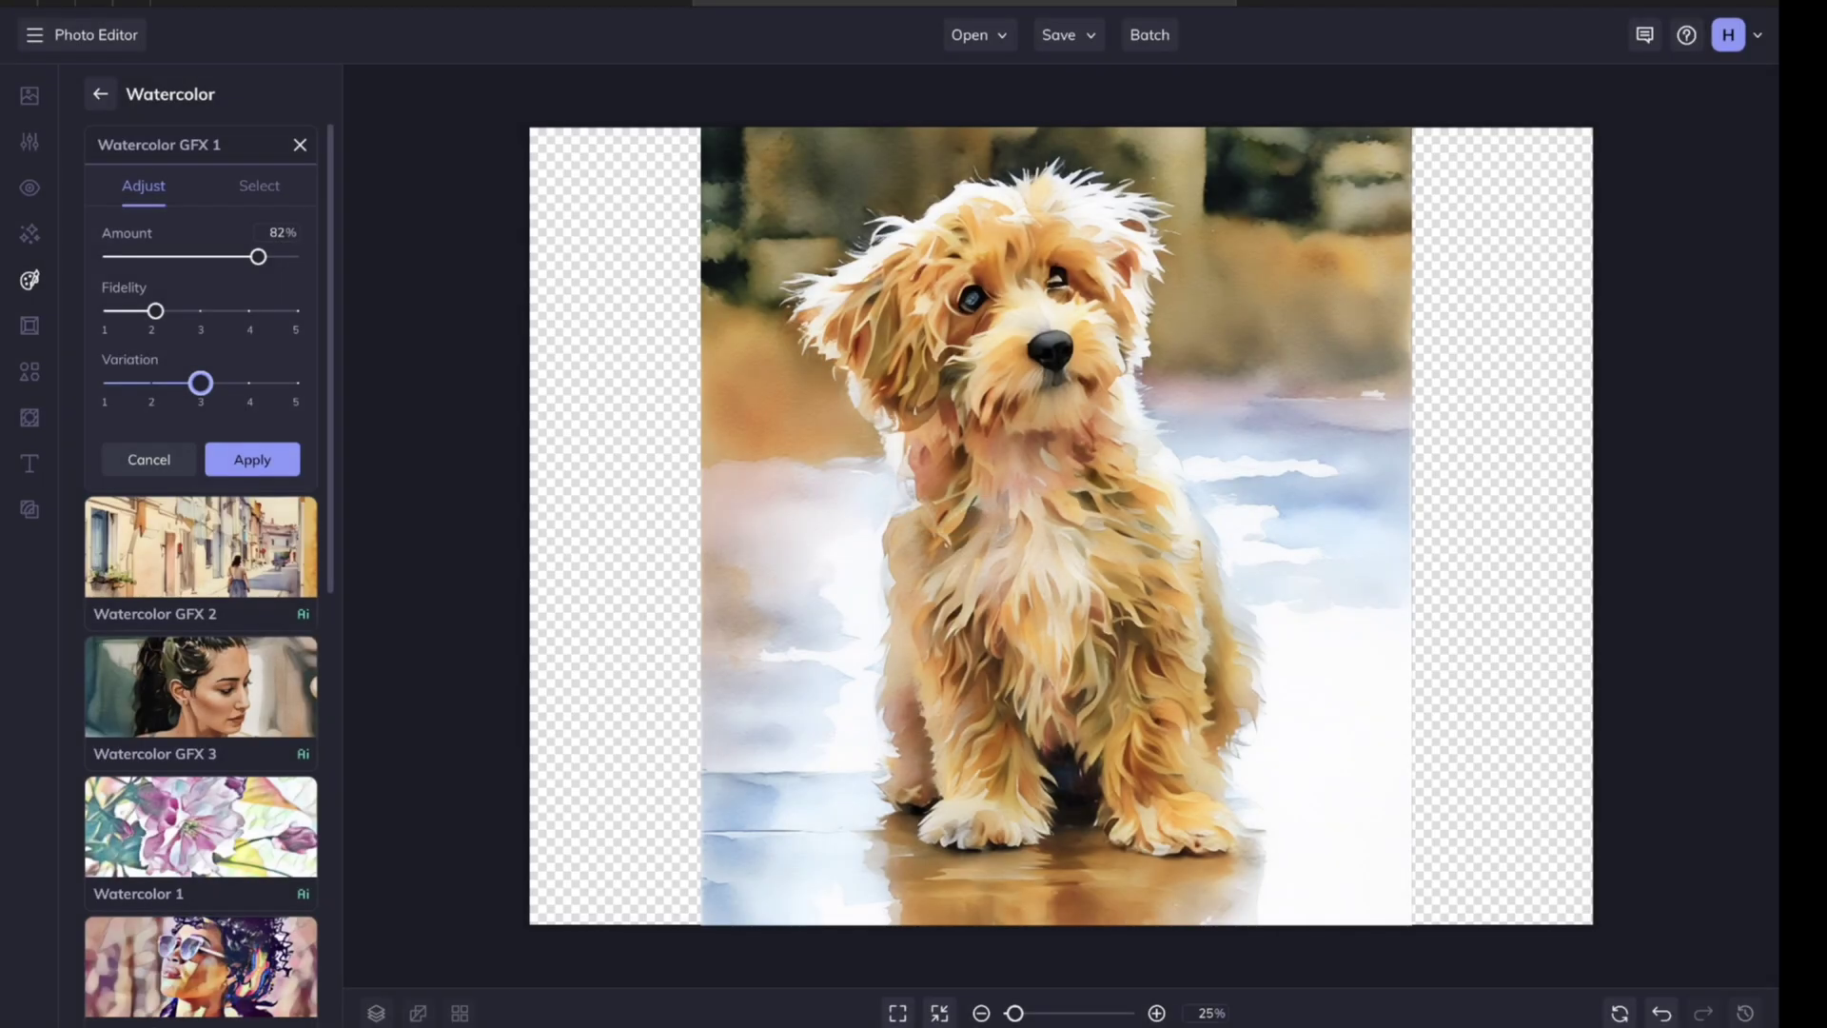
click(149, 459)
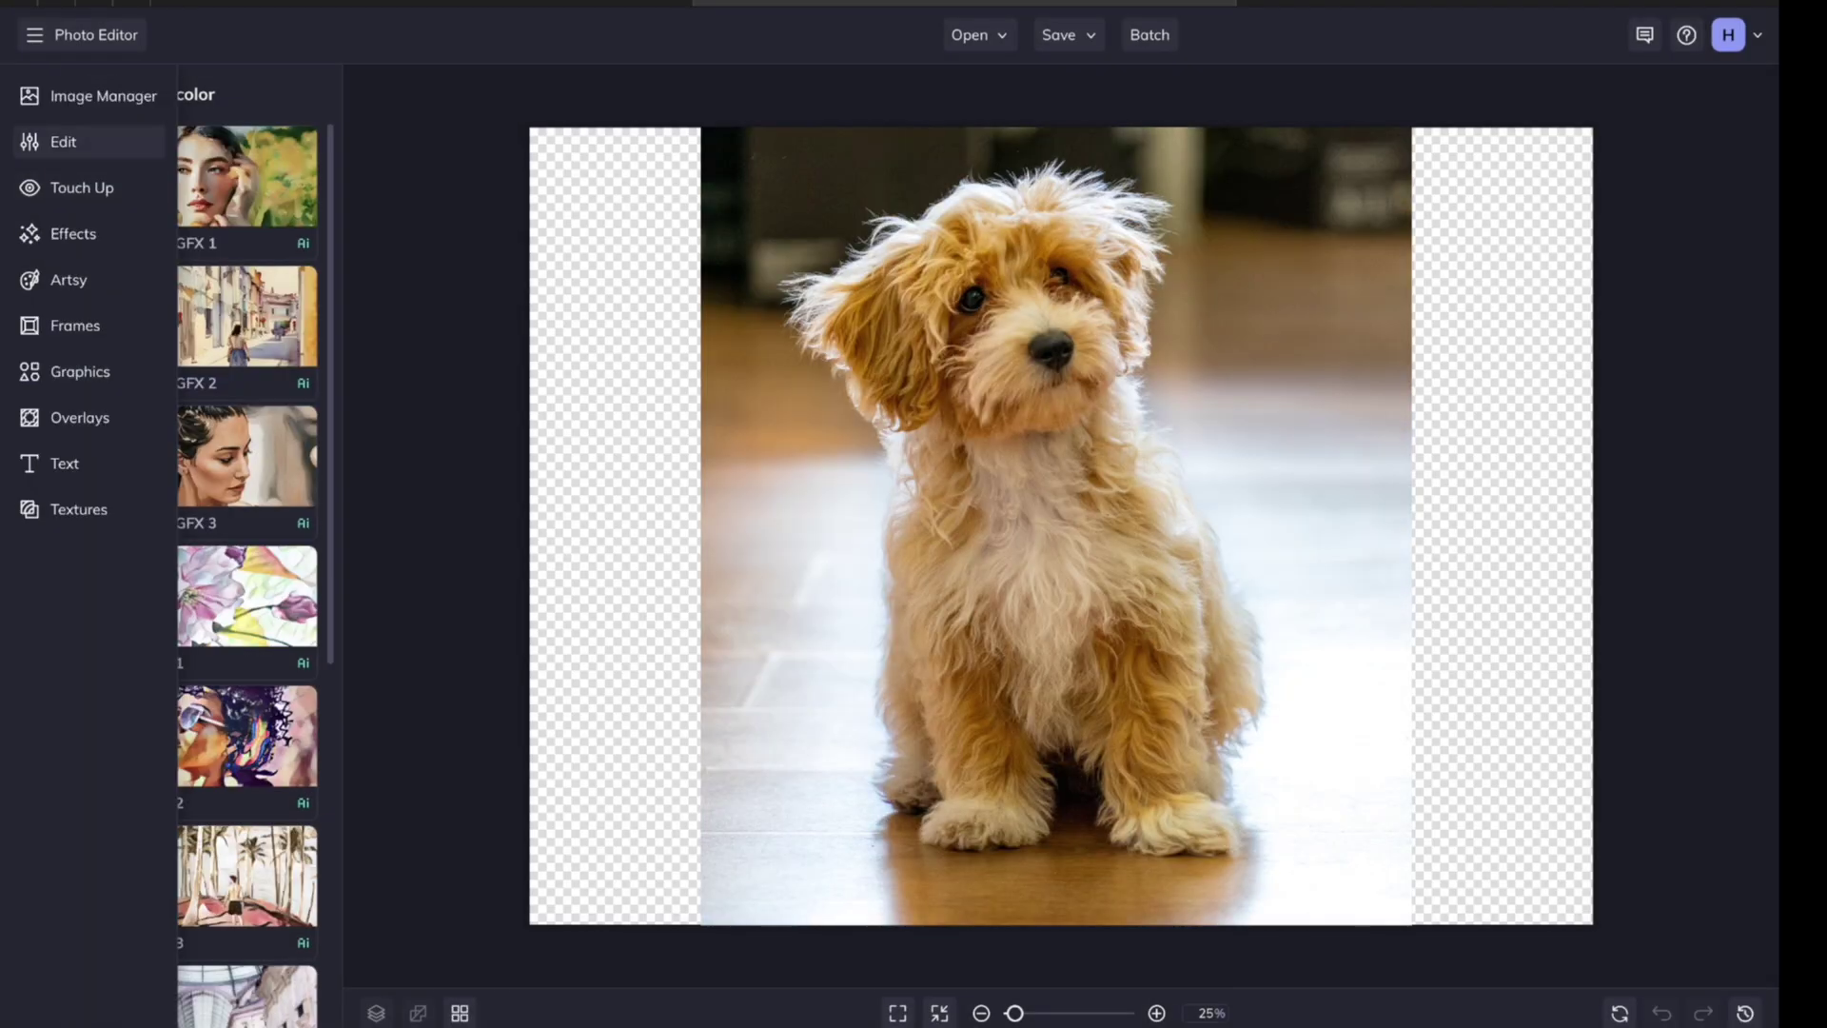
Step: Remove the dog photo's background with Background Remover and apply the Watercolor GFX 1 effect to the cutout
click(63, 141)
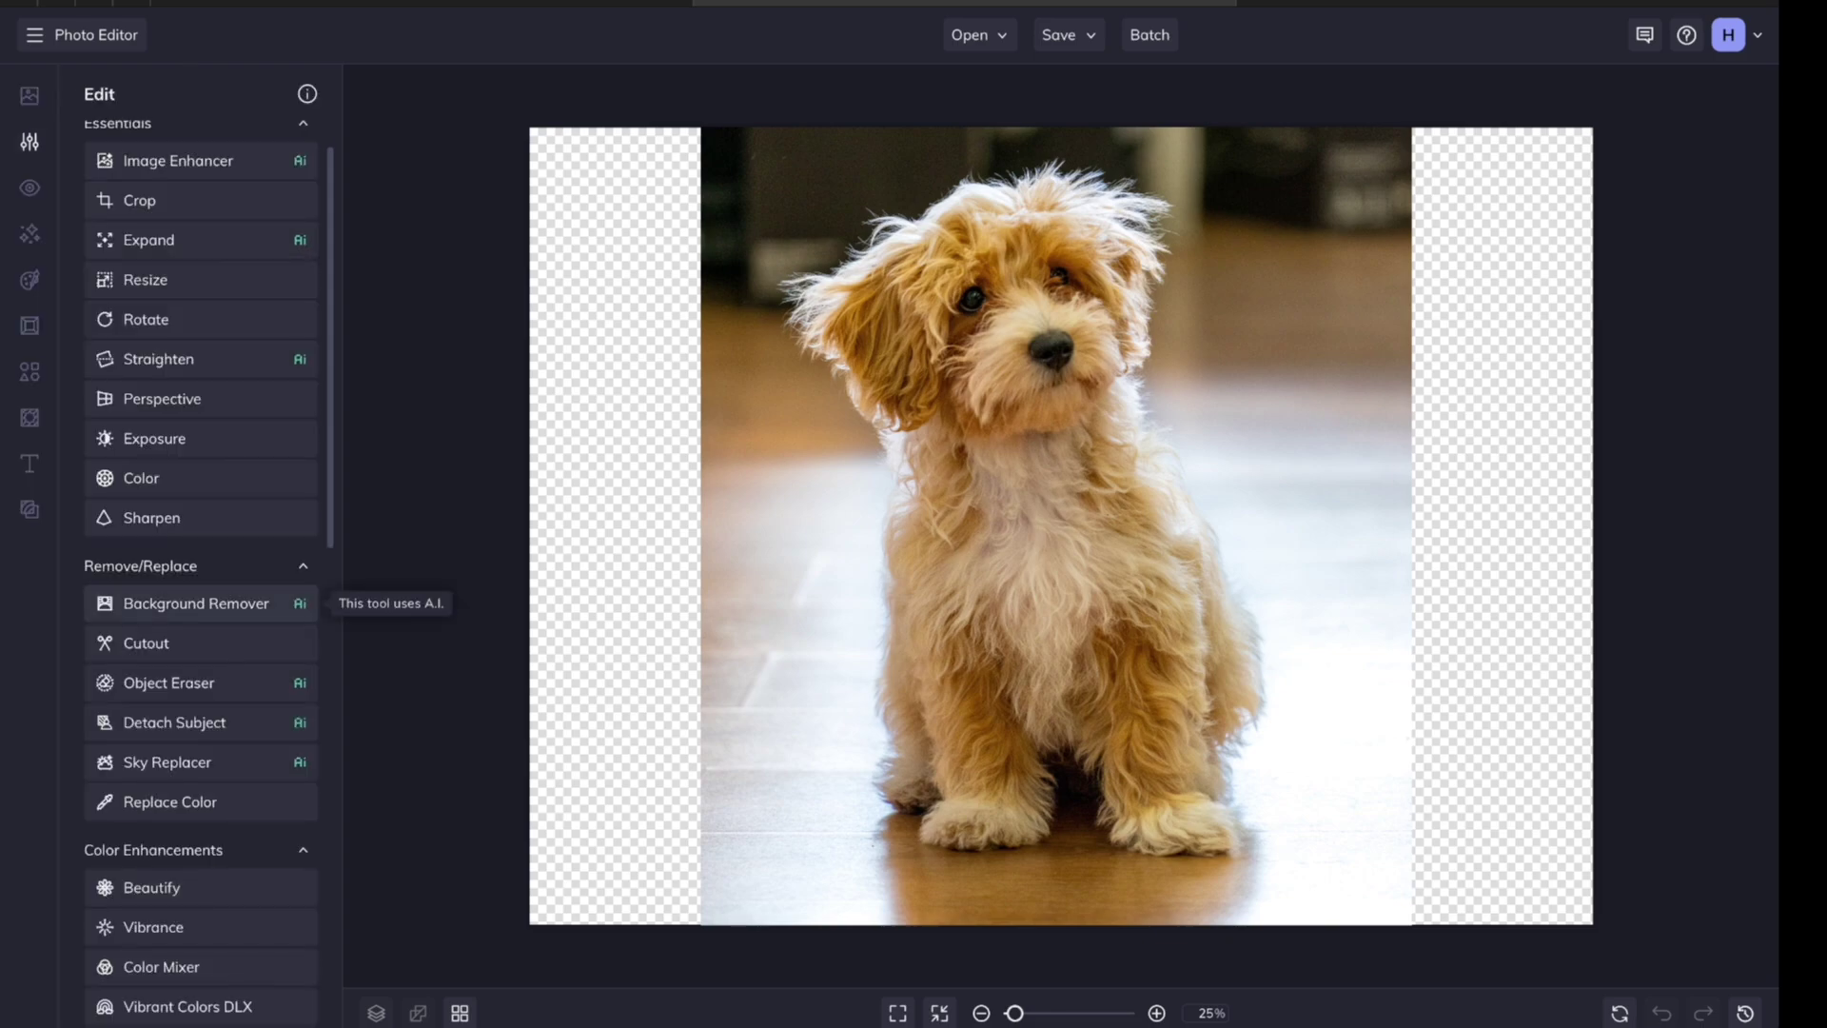
click(196, 604)
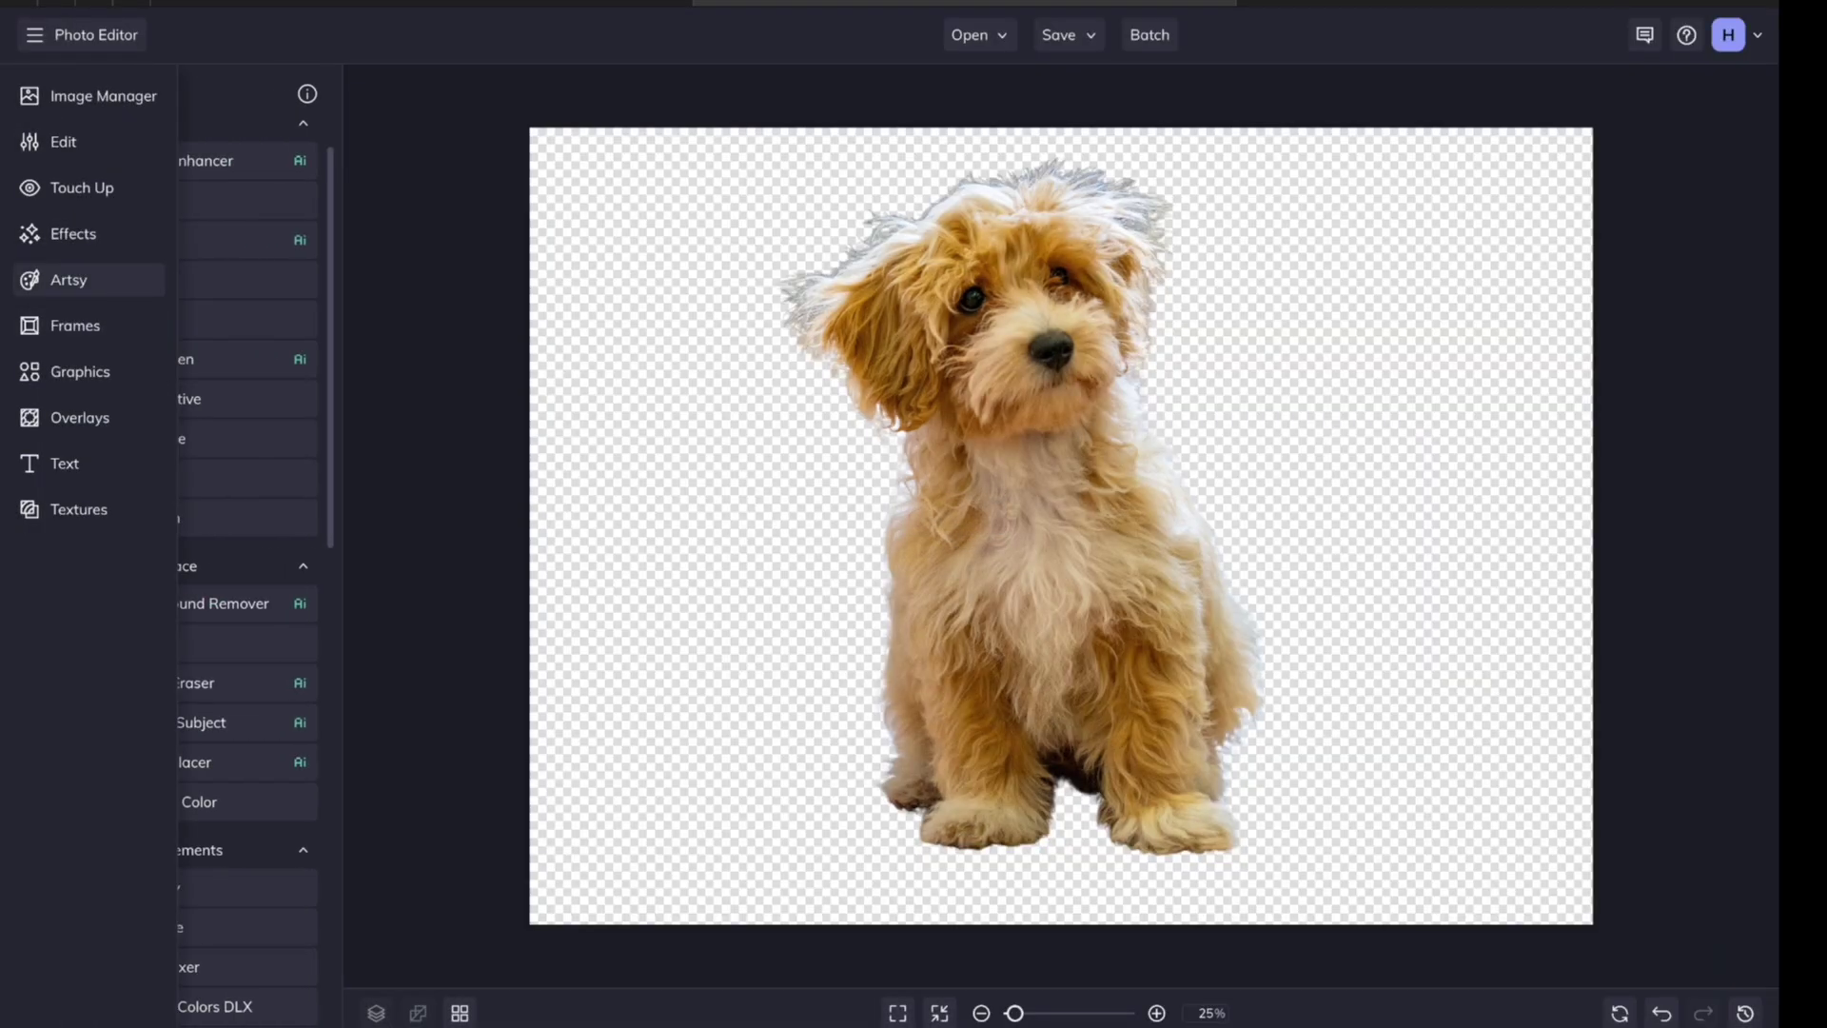
click(28, 280)
click(163, 812)
click(200, 191)
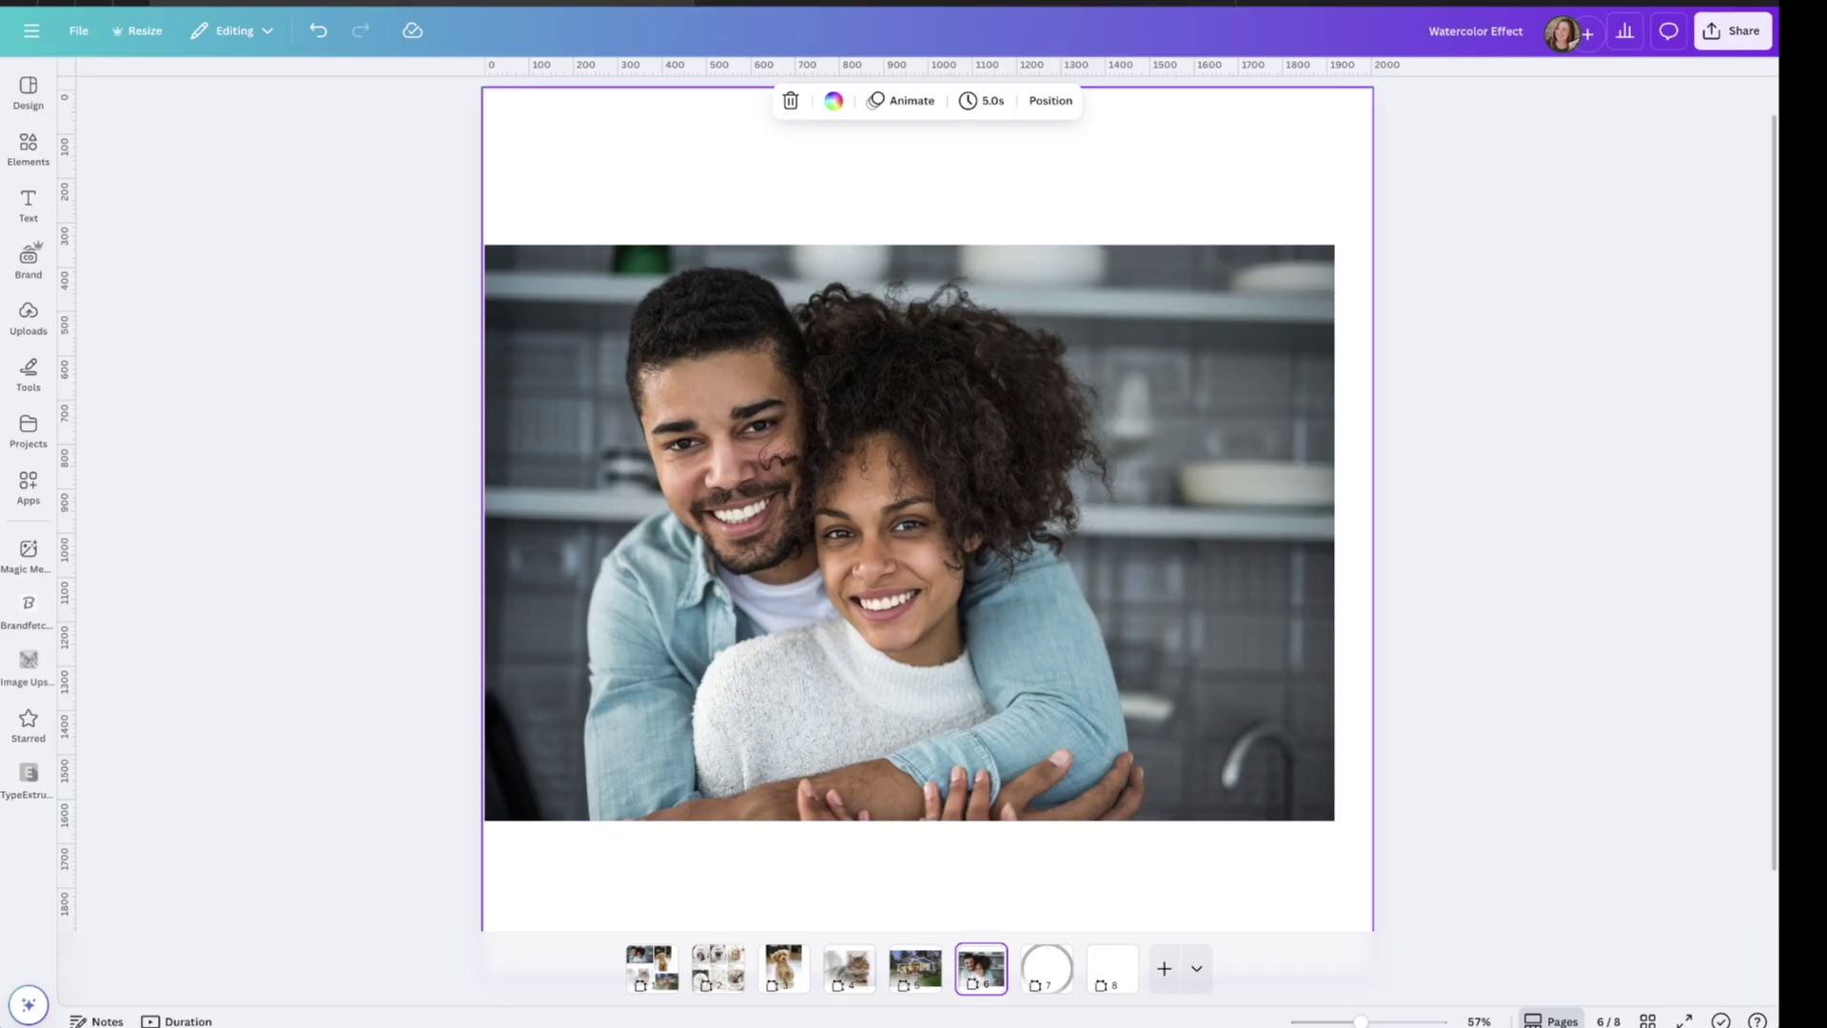
Step: Switch to the Canva design and remove the background from the dog photo on page 3
click(784, 968)
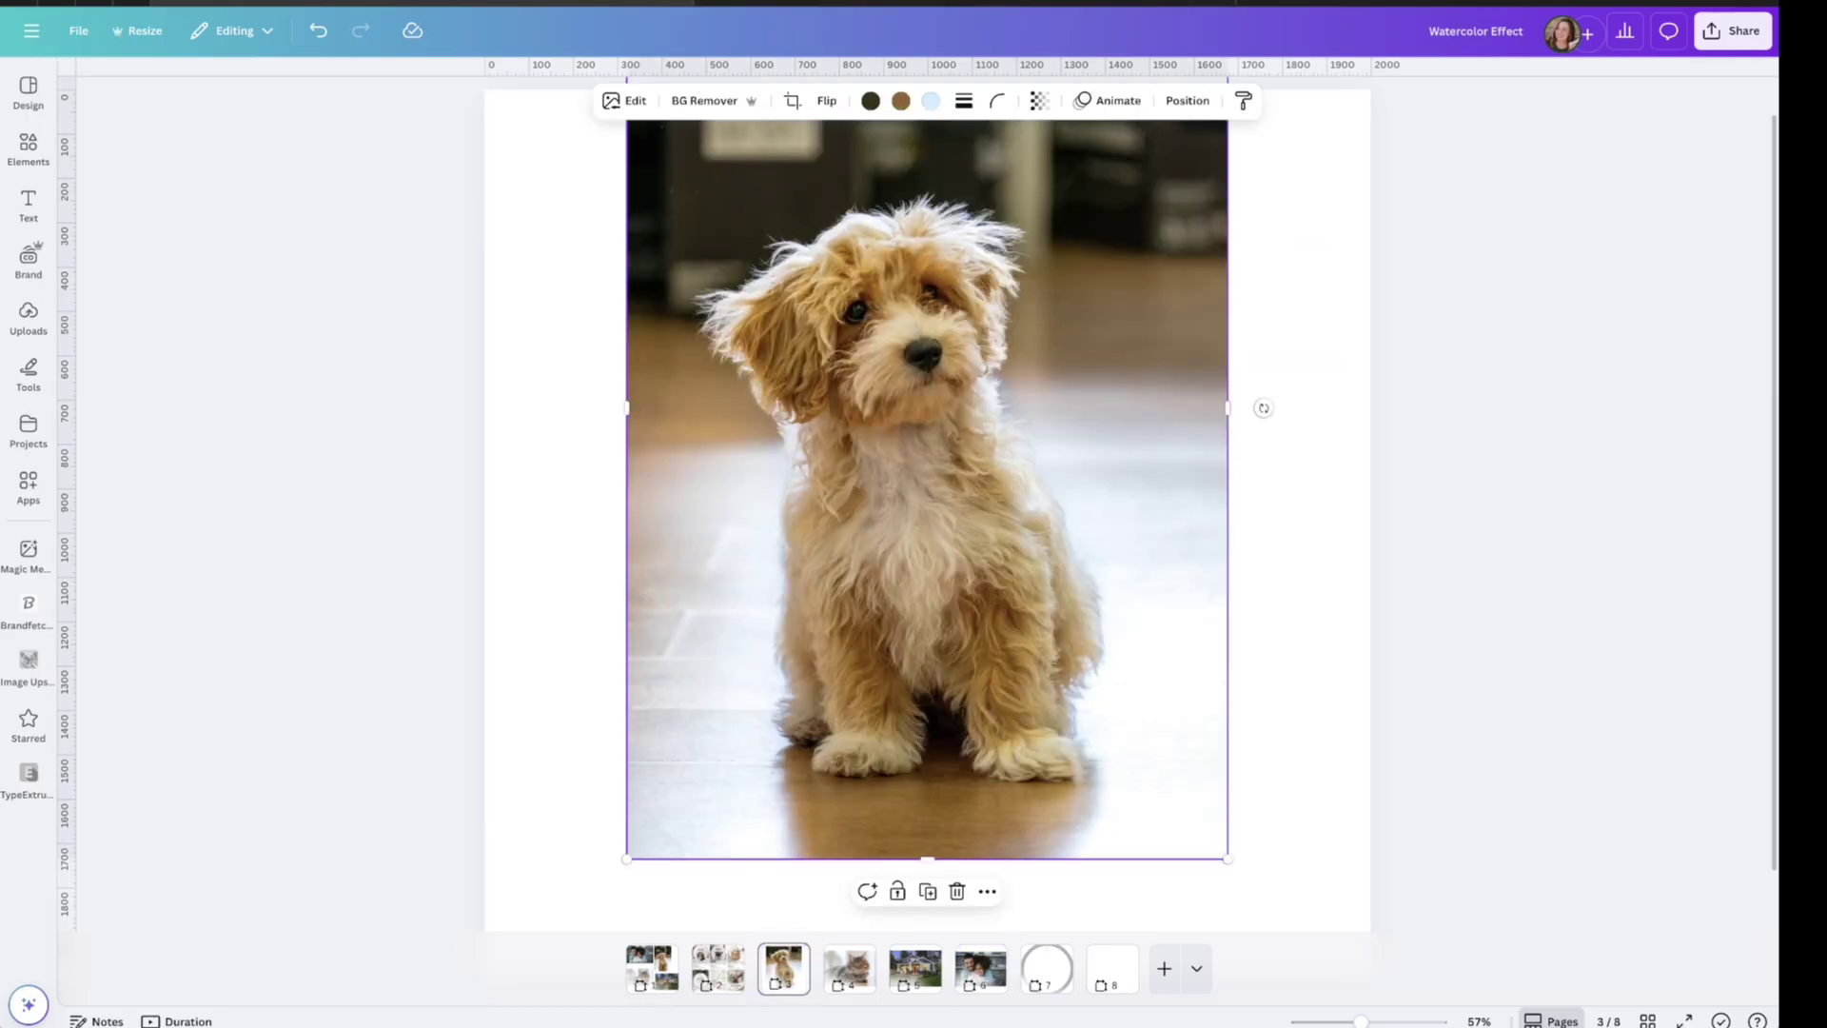
click(709, 101)
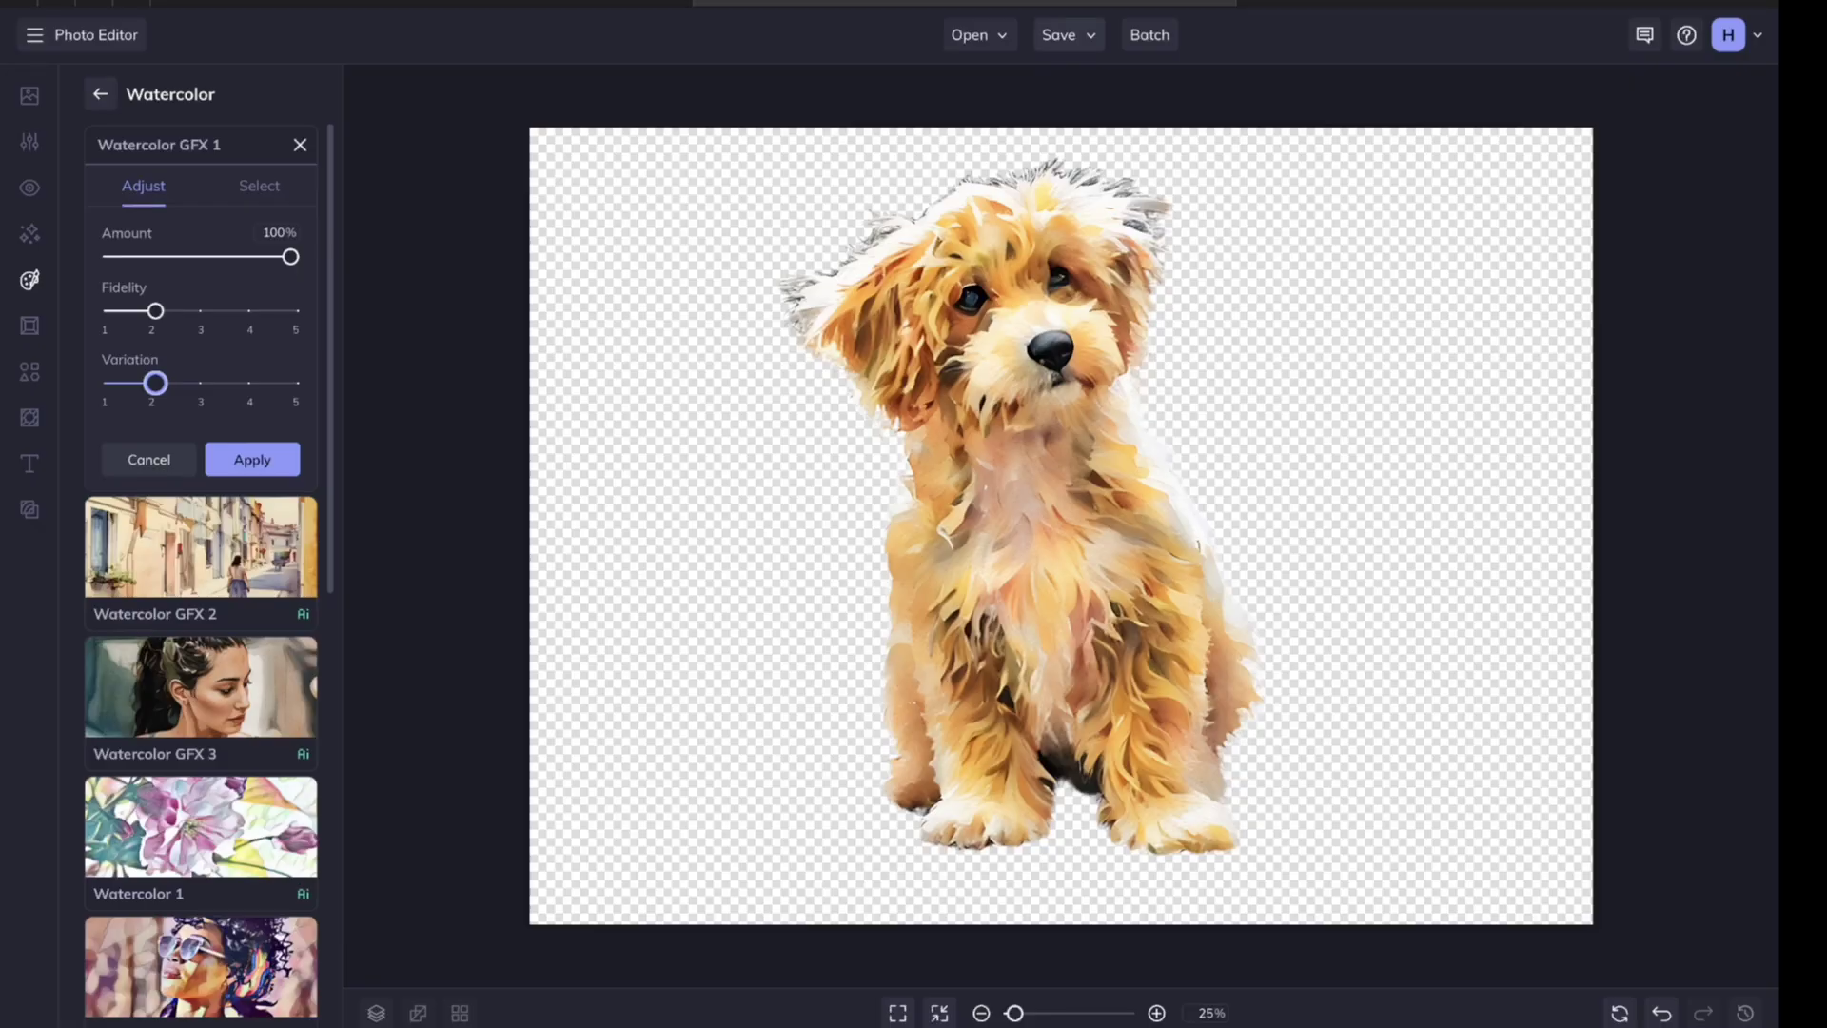
Step: Switch to BeFunky and save the watercolor dog image to the computer
click(1068, 35)
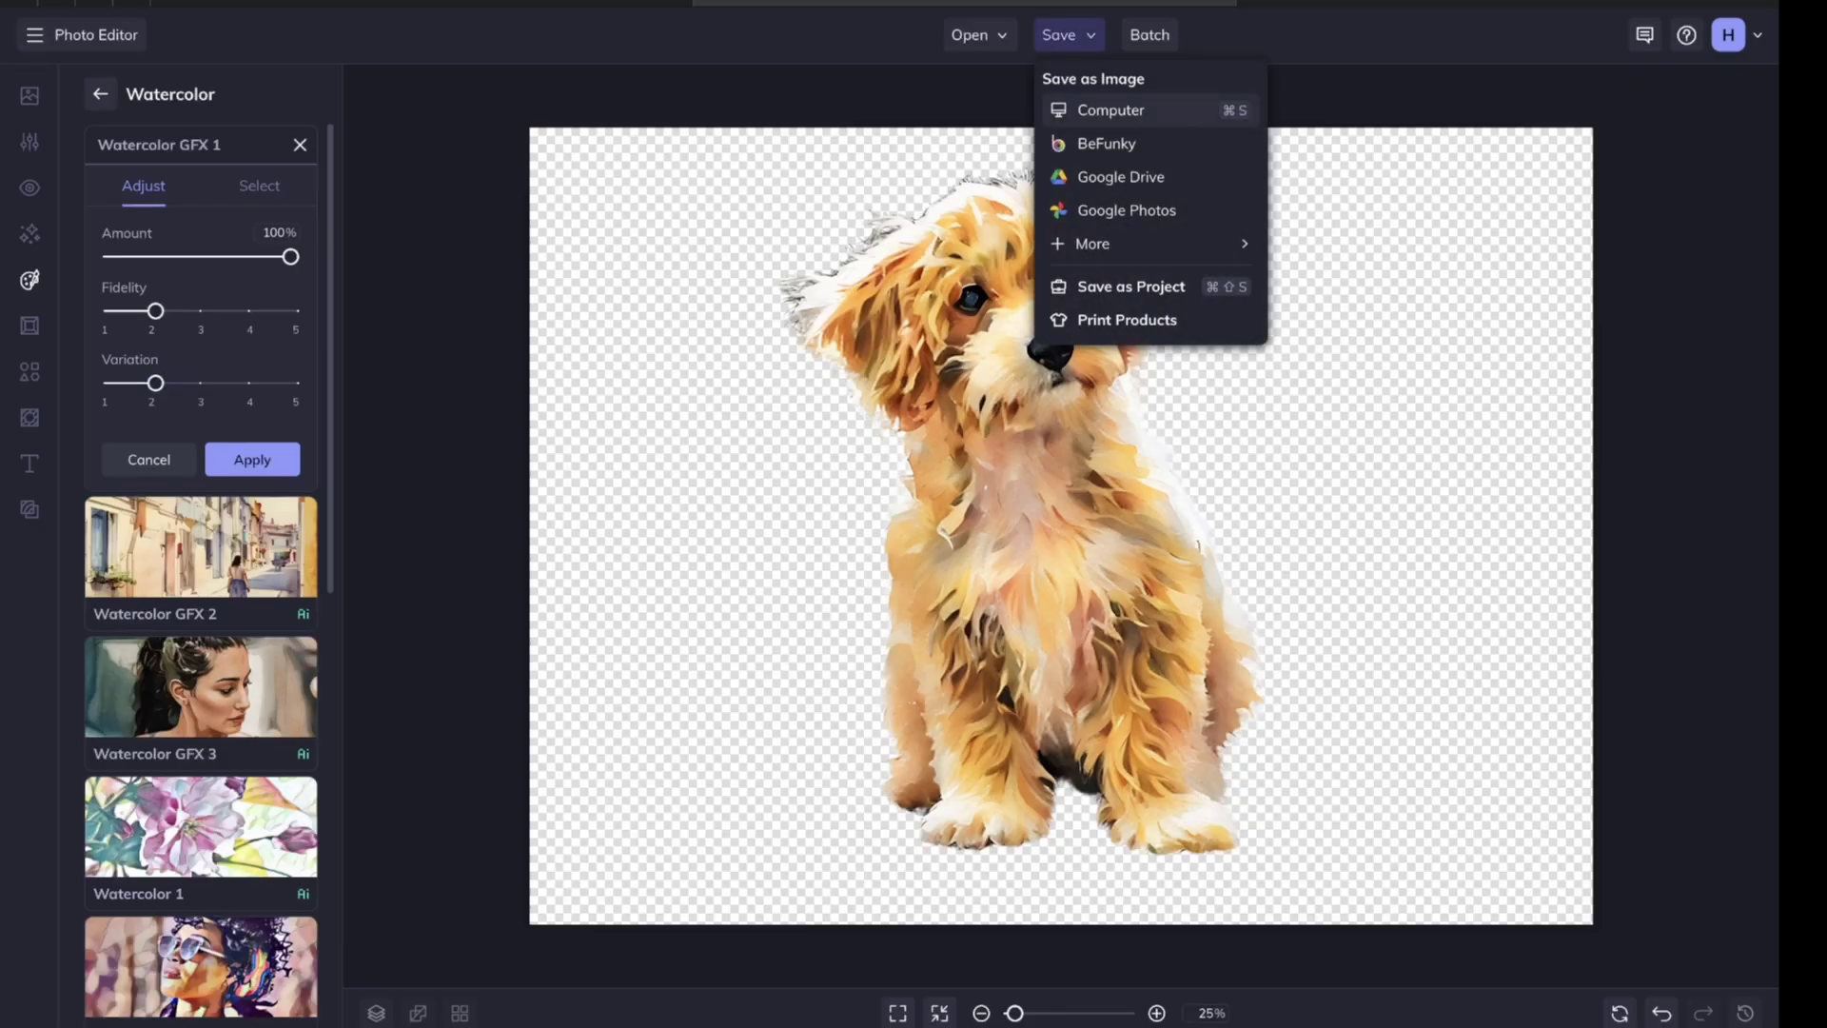
click(1111, 109)
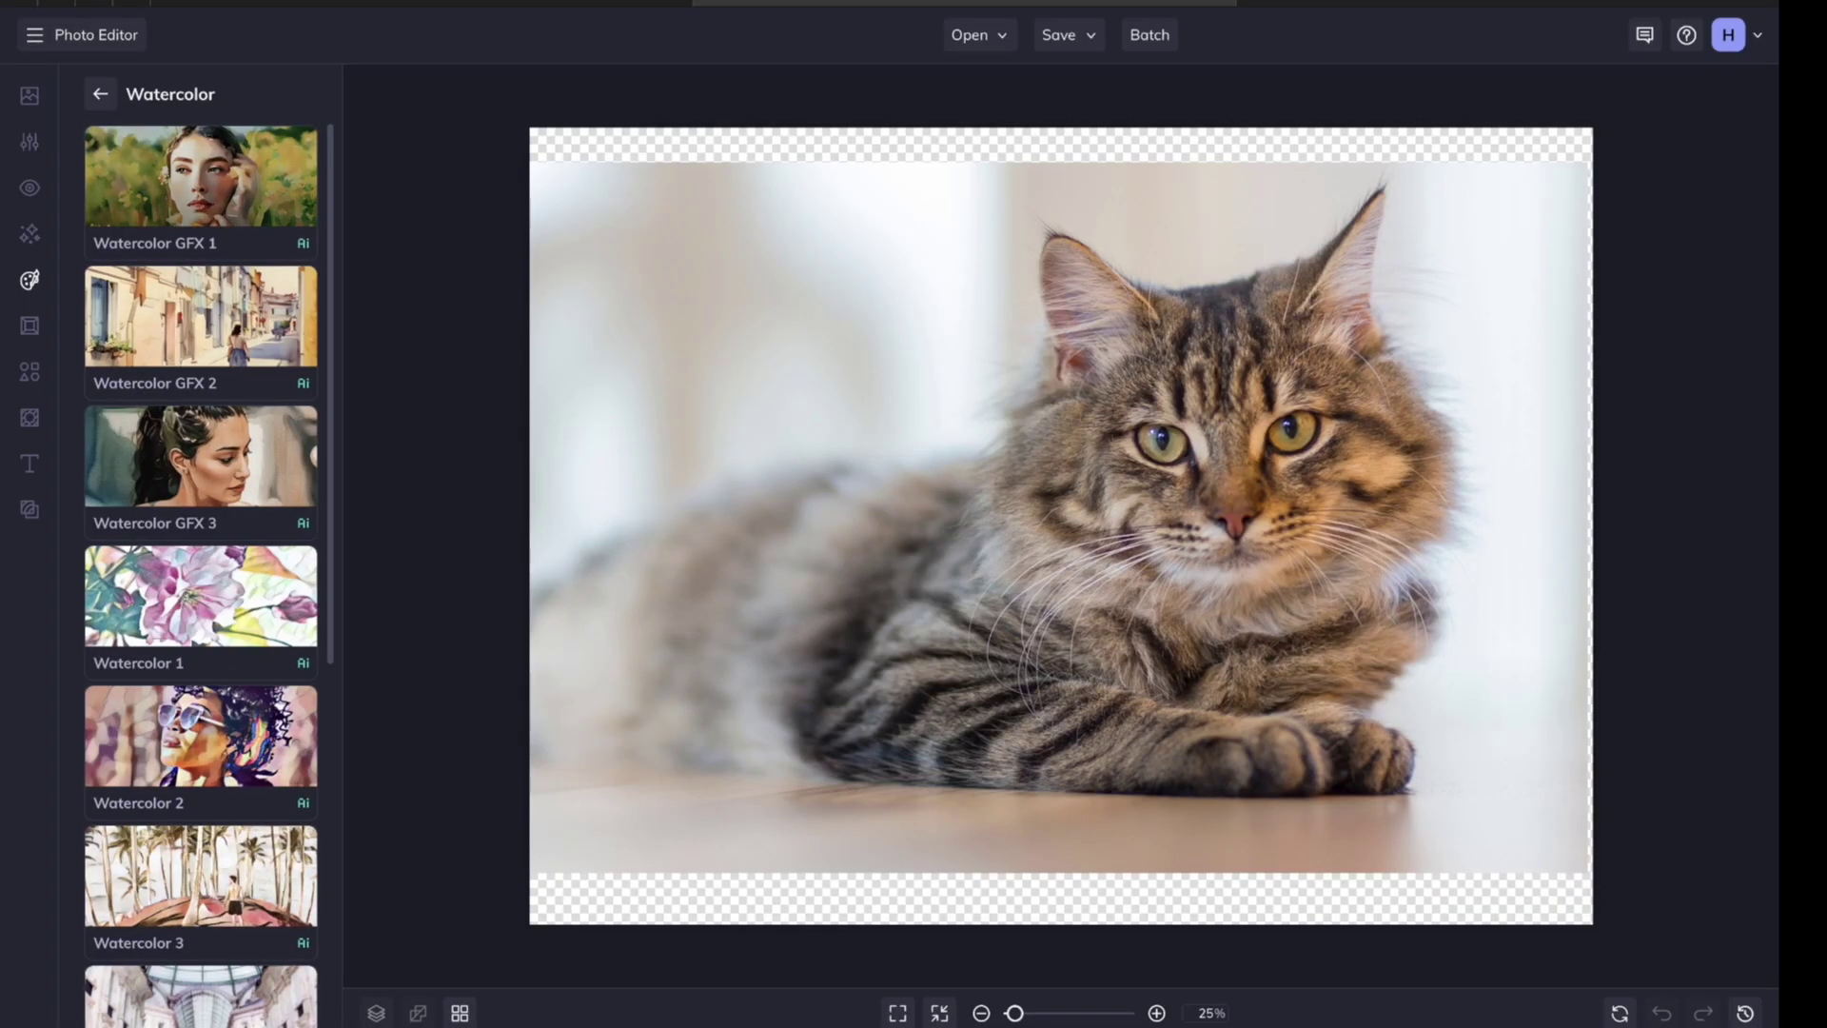
Step: Apply the Watercolor GFX 2 effect to the cat photo and look through the remaining watercolor effects
click(201, 319)
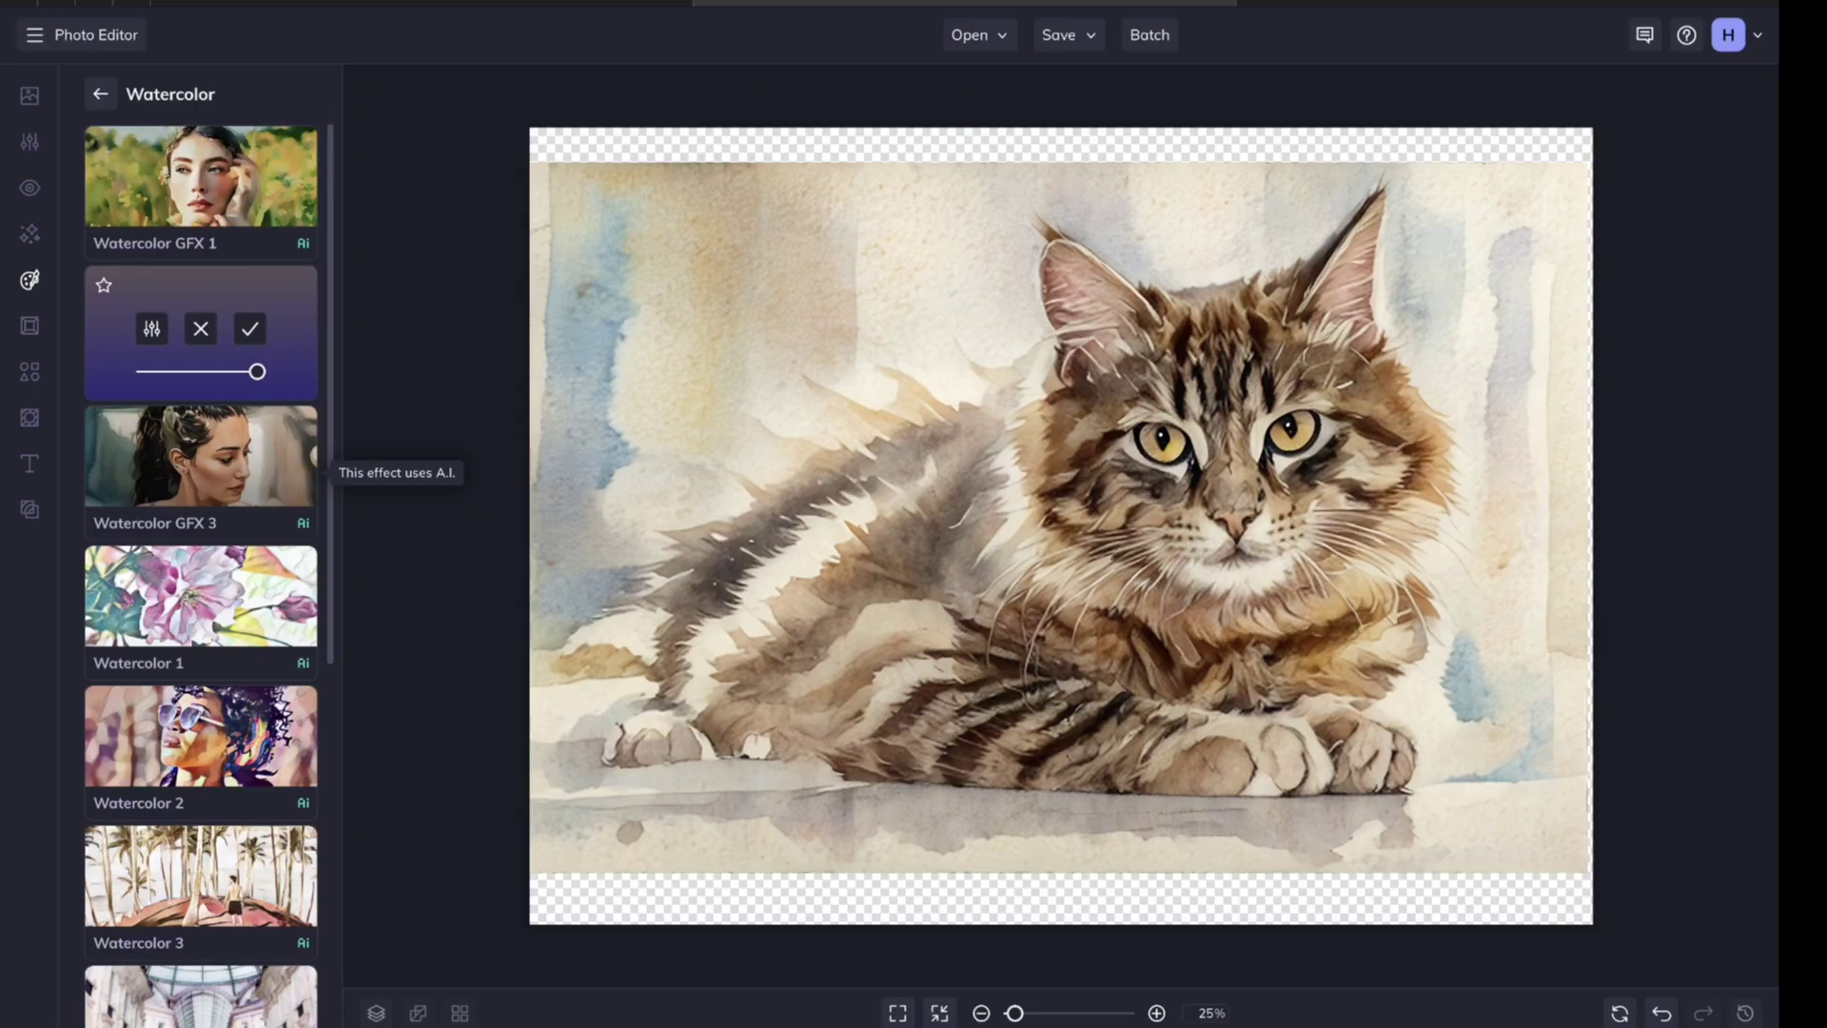
scroll(201, 571, down, 4)
scroll(201, 571, down, 3)
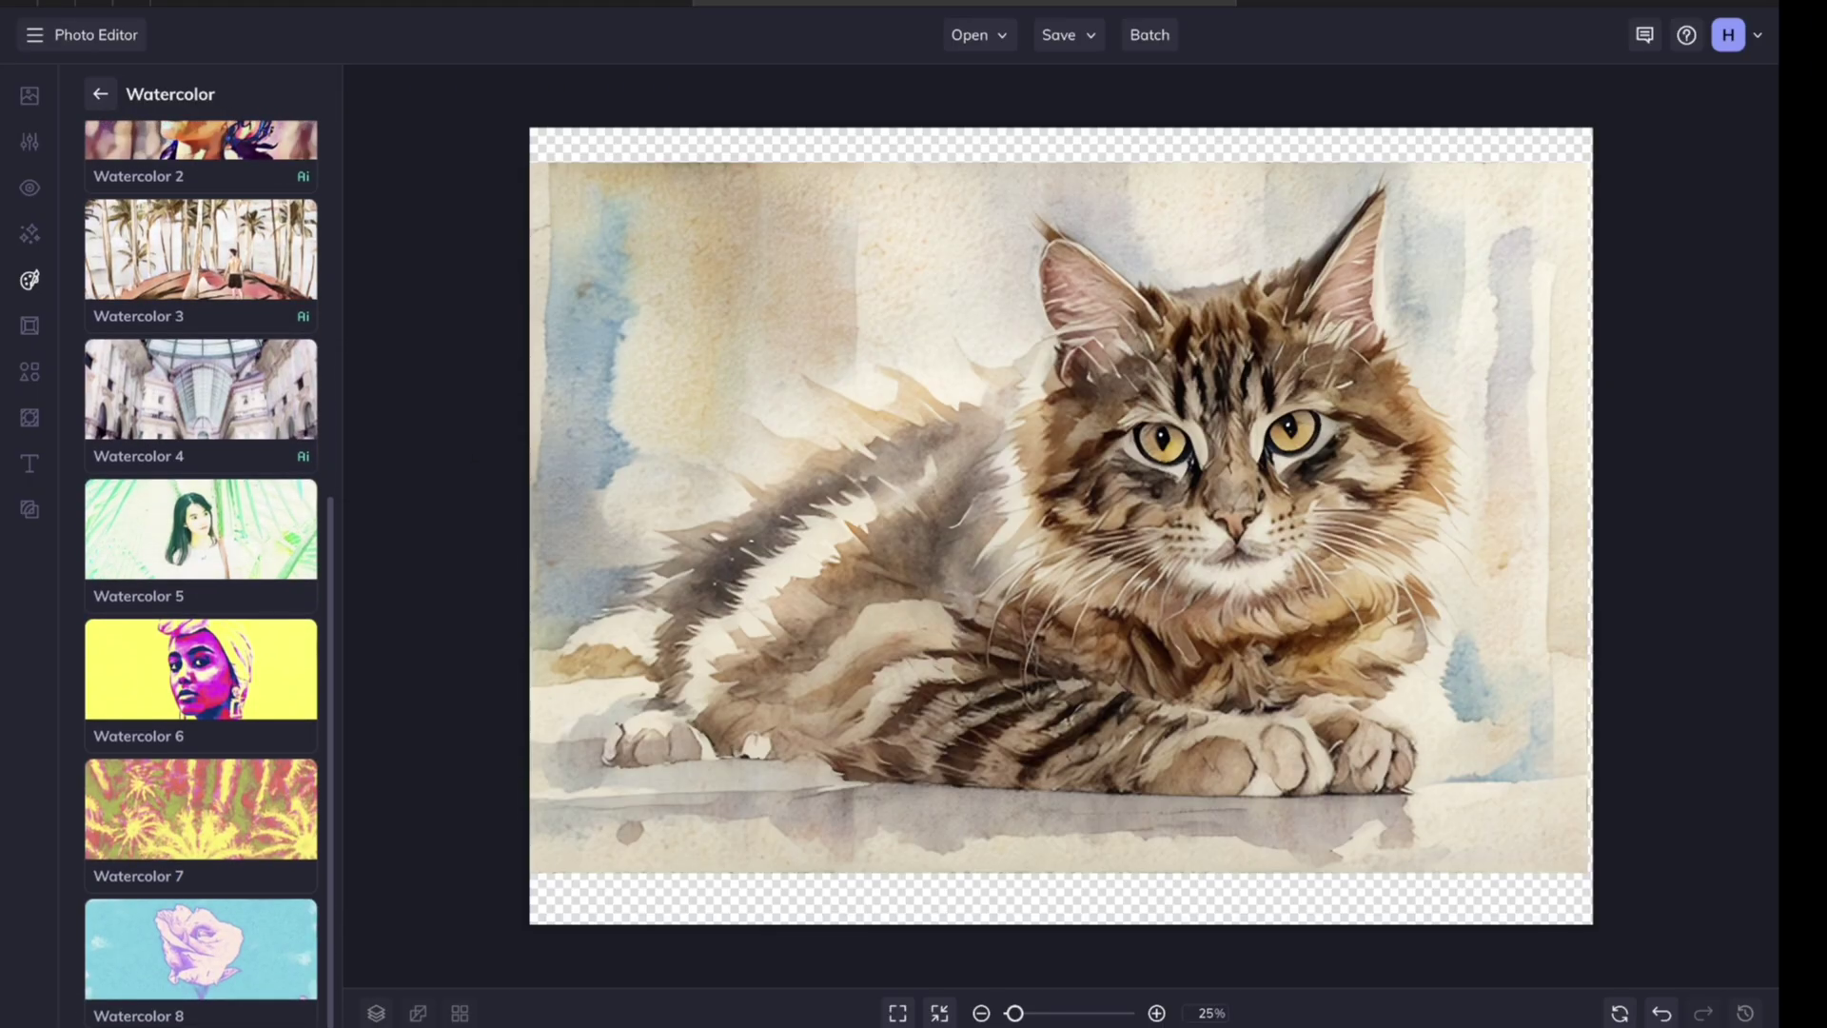
Step: Save the watercolor cat image to the computer as a PNG, entering 4 in the filename
click(1068, 35)
click(1101, 105)
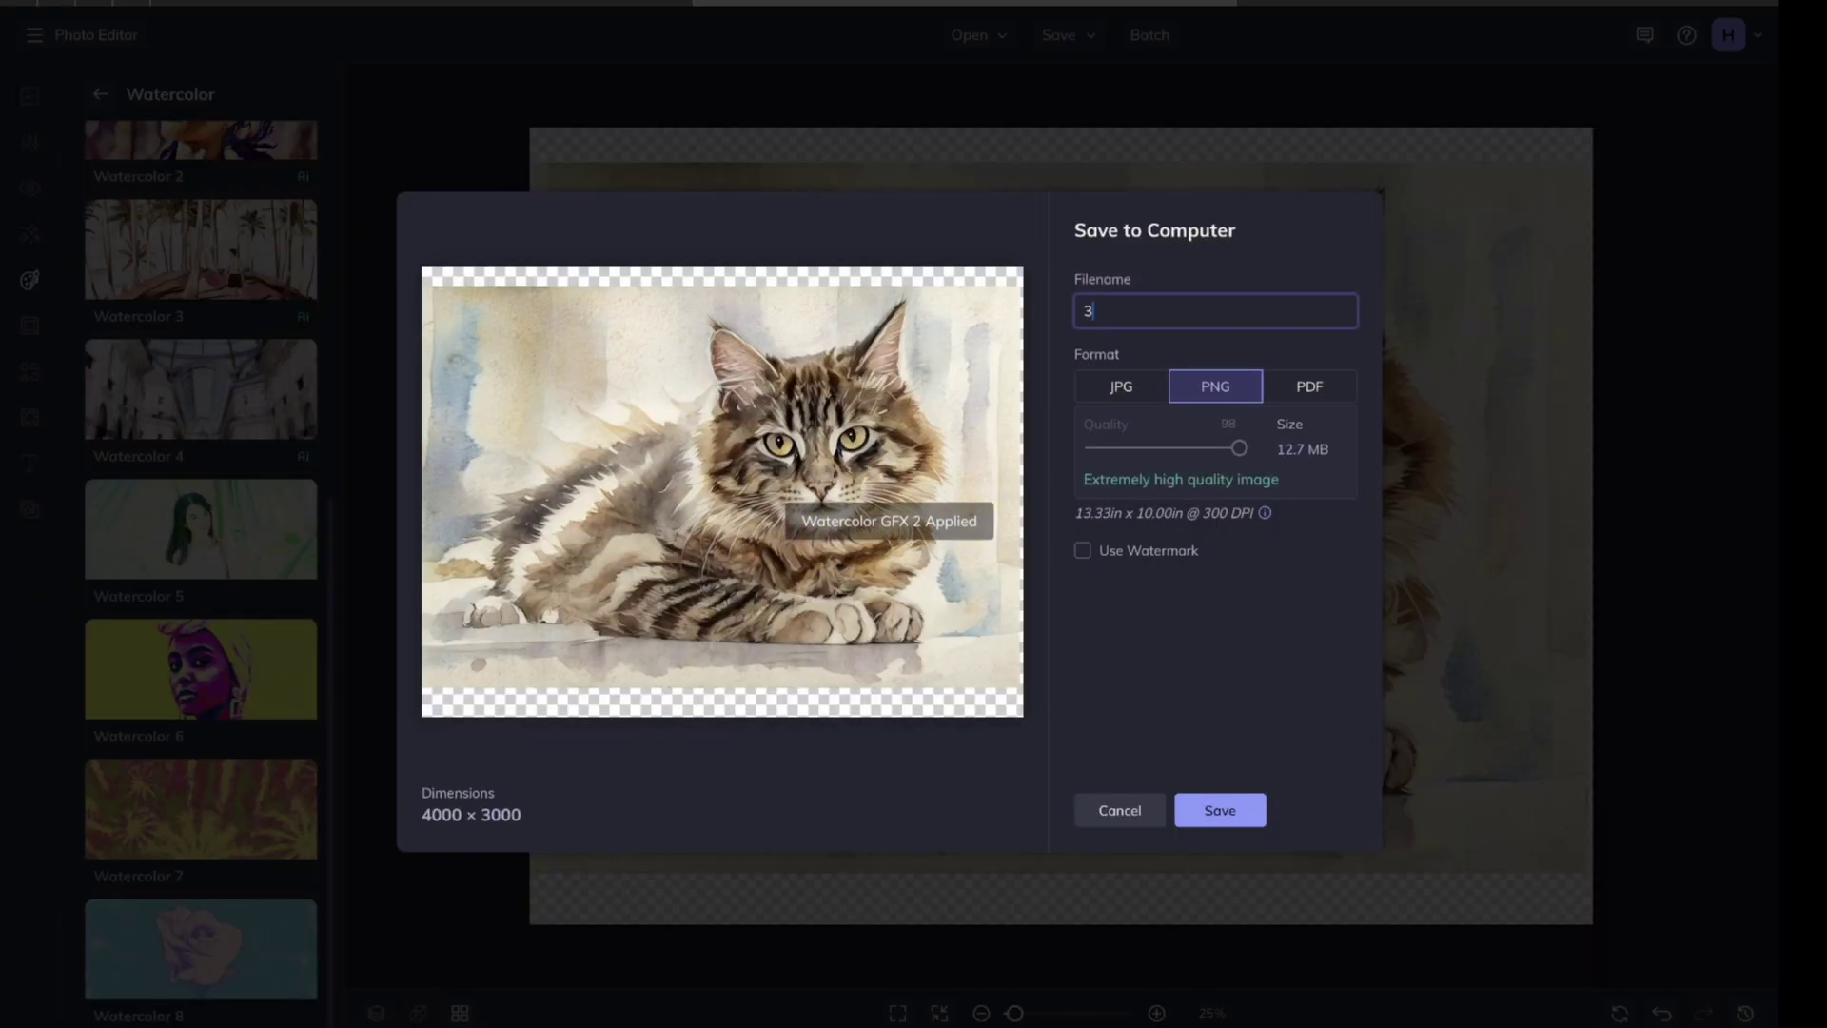
text(4)
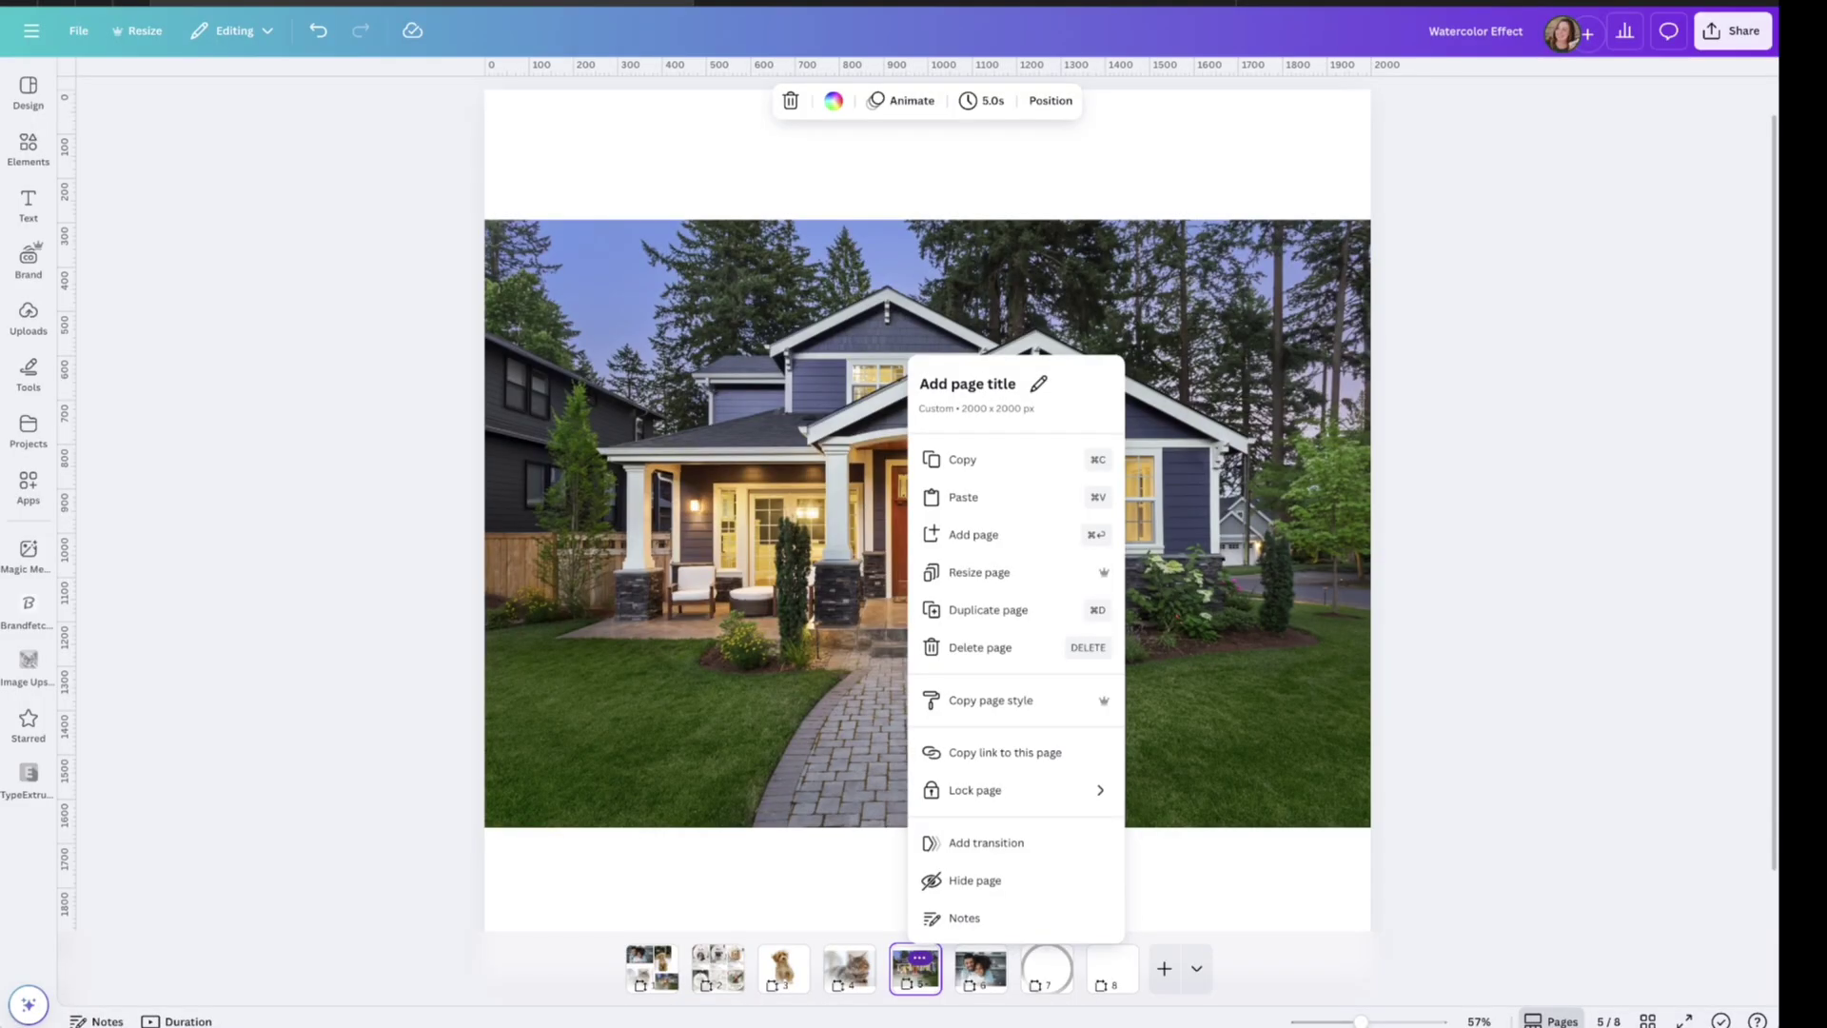
Step: Try Watercolor GFX 1 with variation 4 on the house photo, cancel it and return to the Artsy effects list
key(Escape)
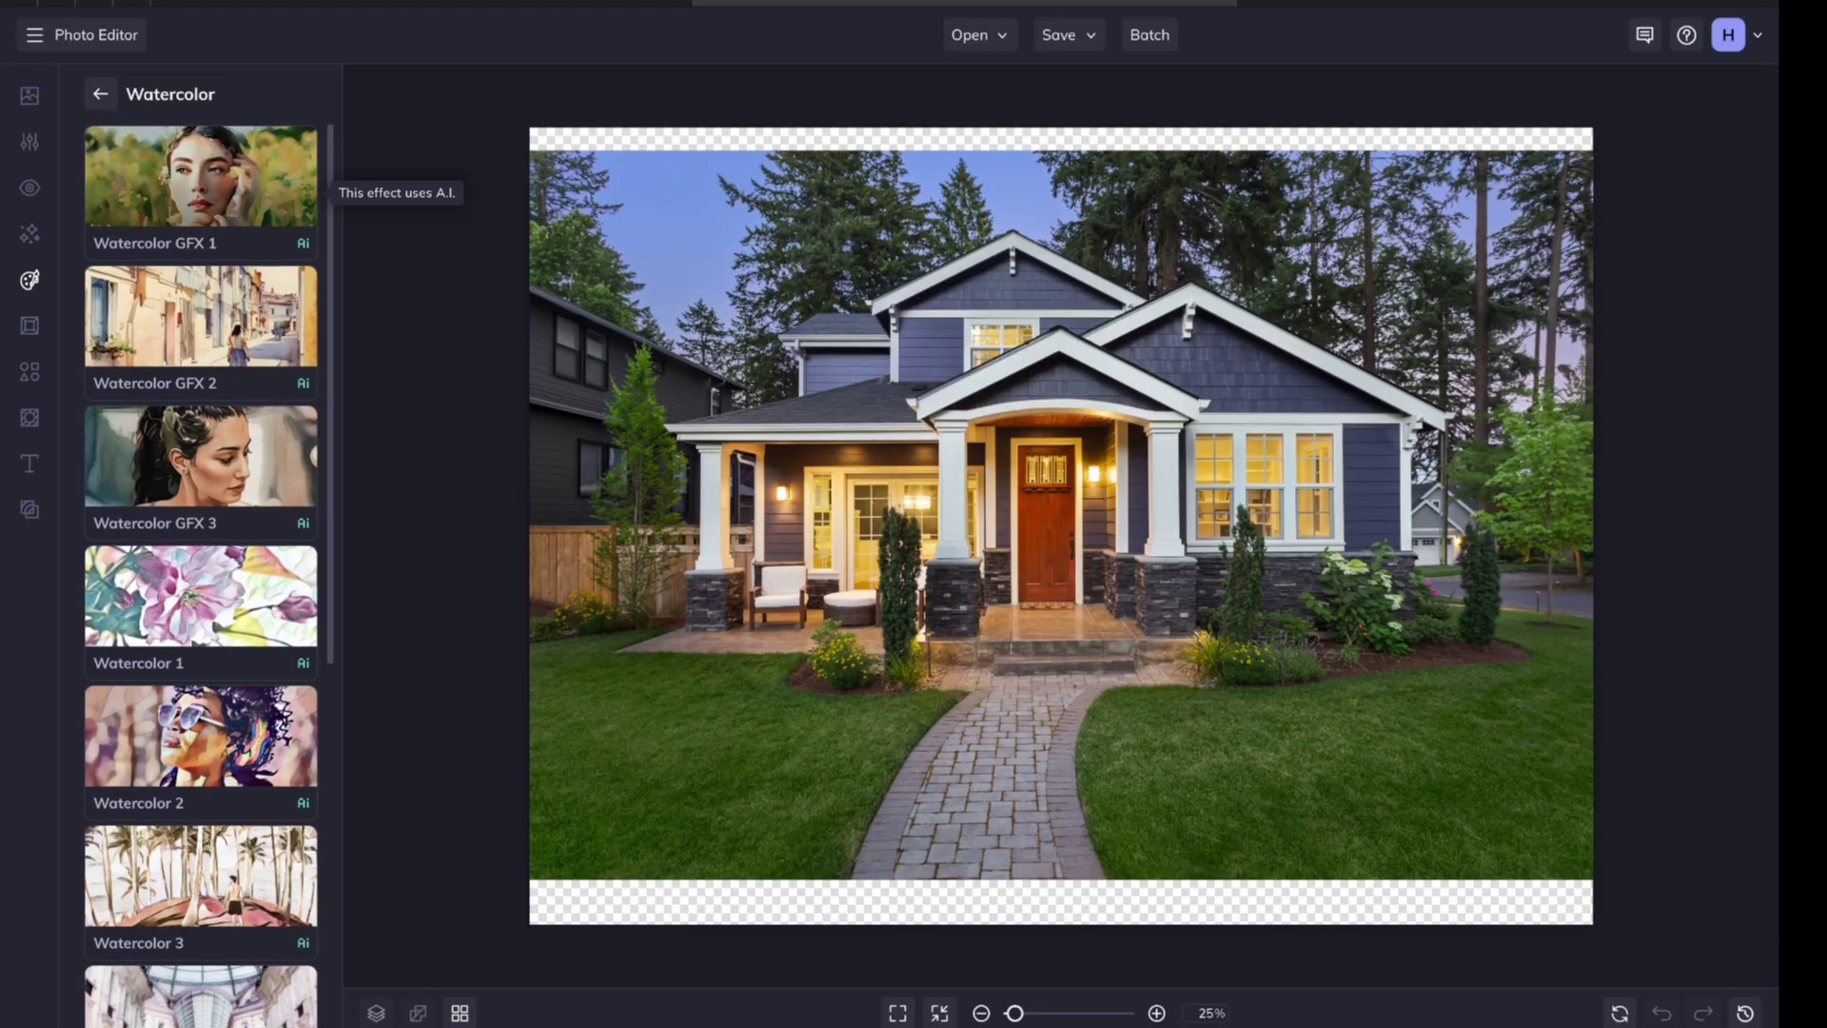
click(285, 186)
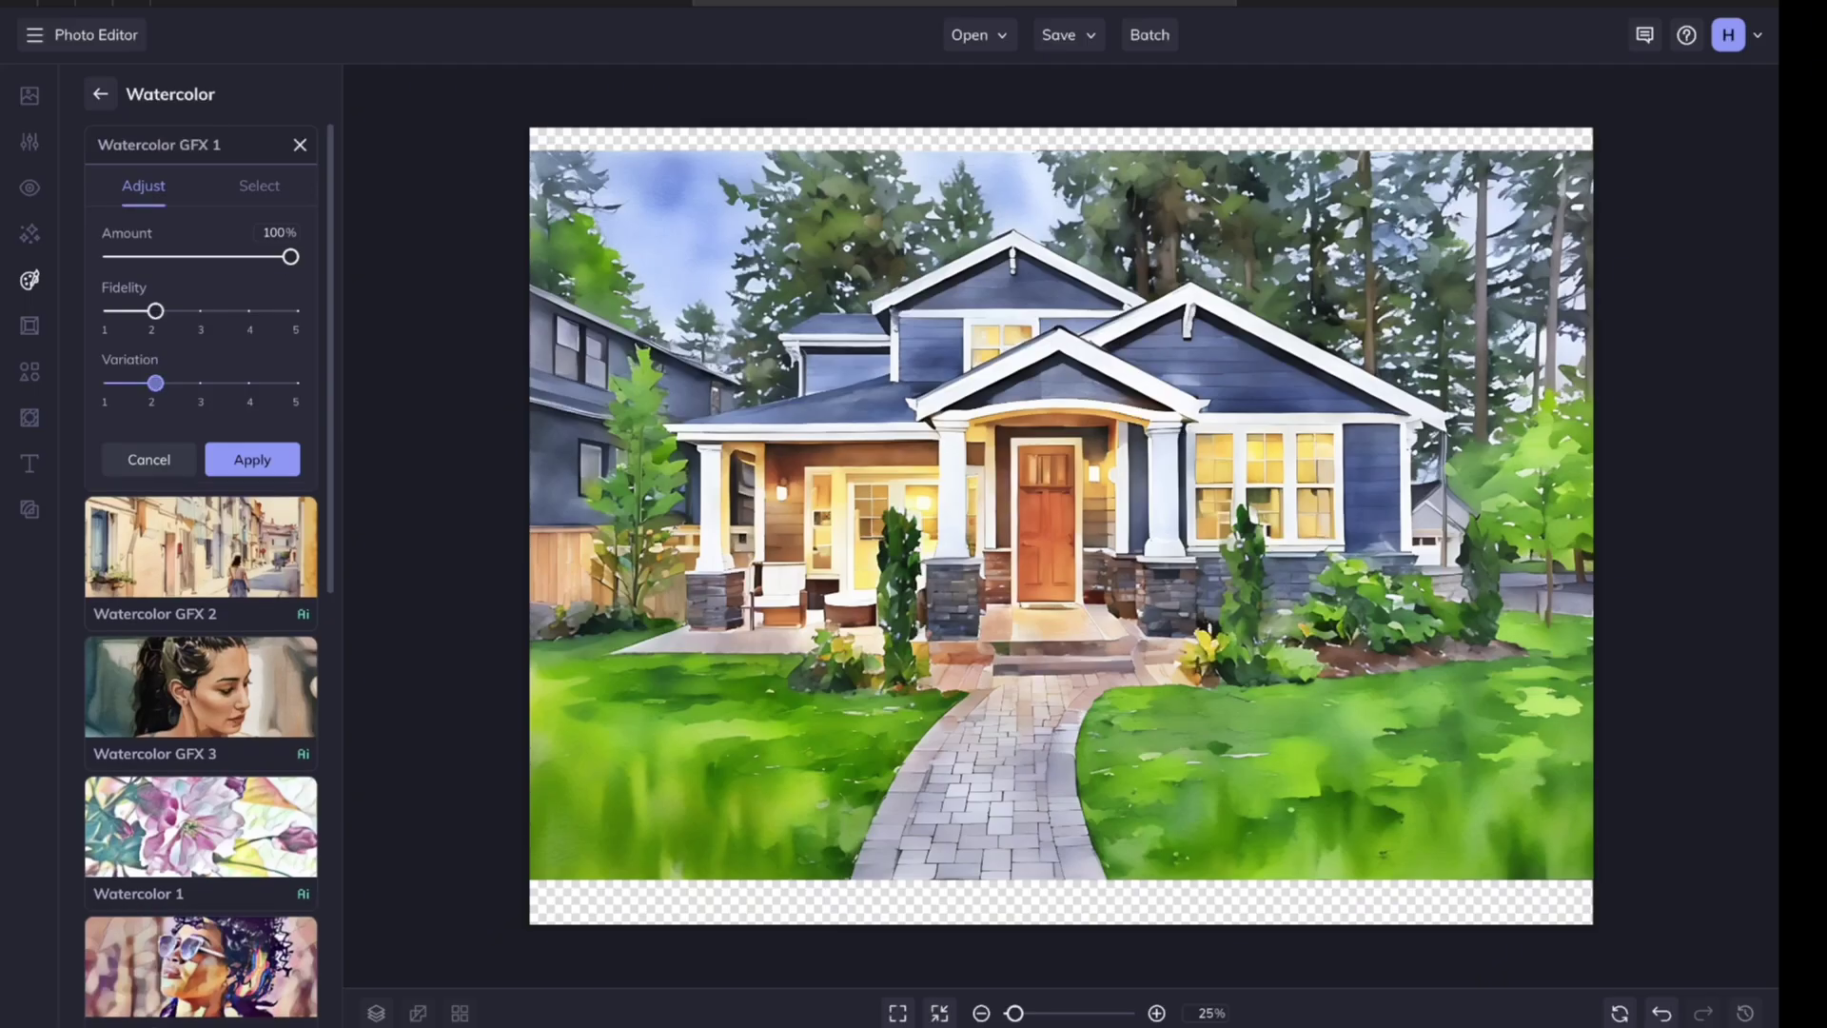
drag(155, 383, 245, 383)
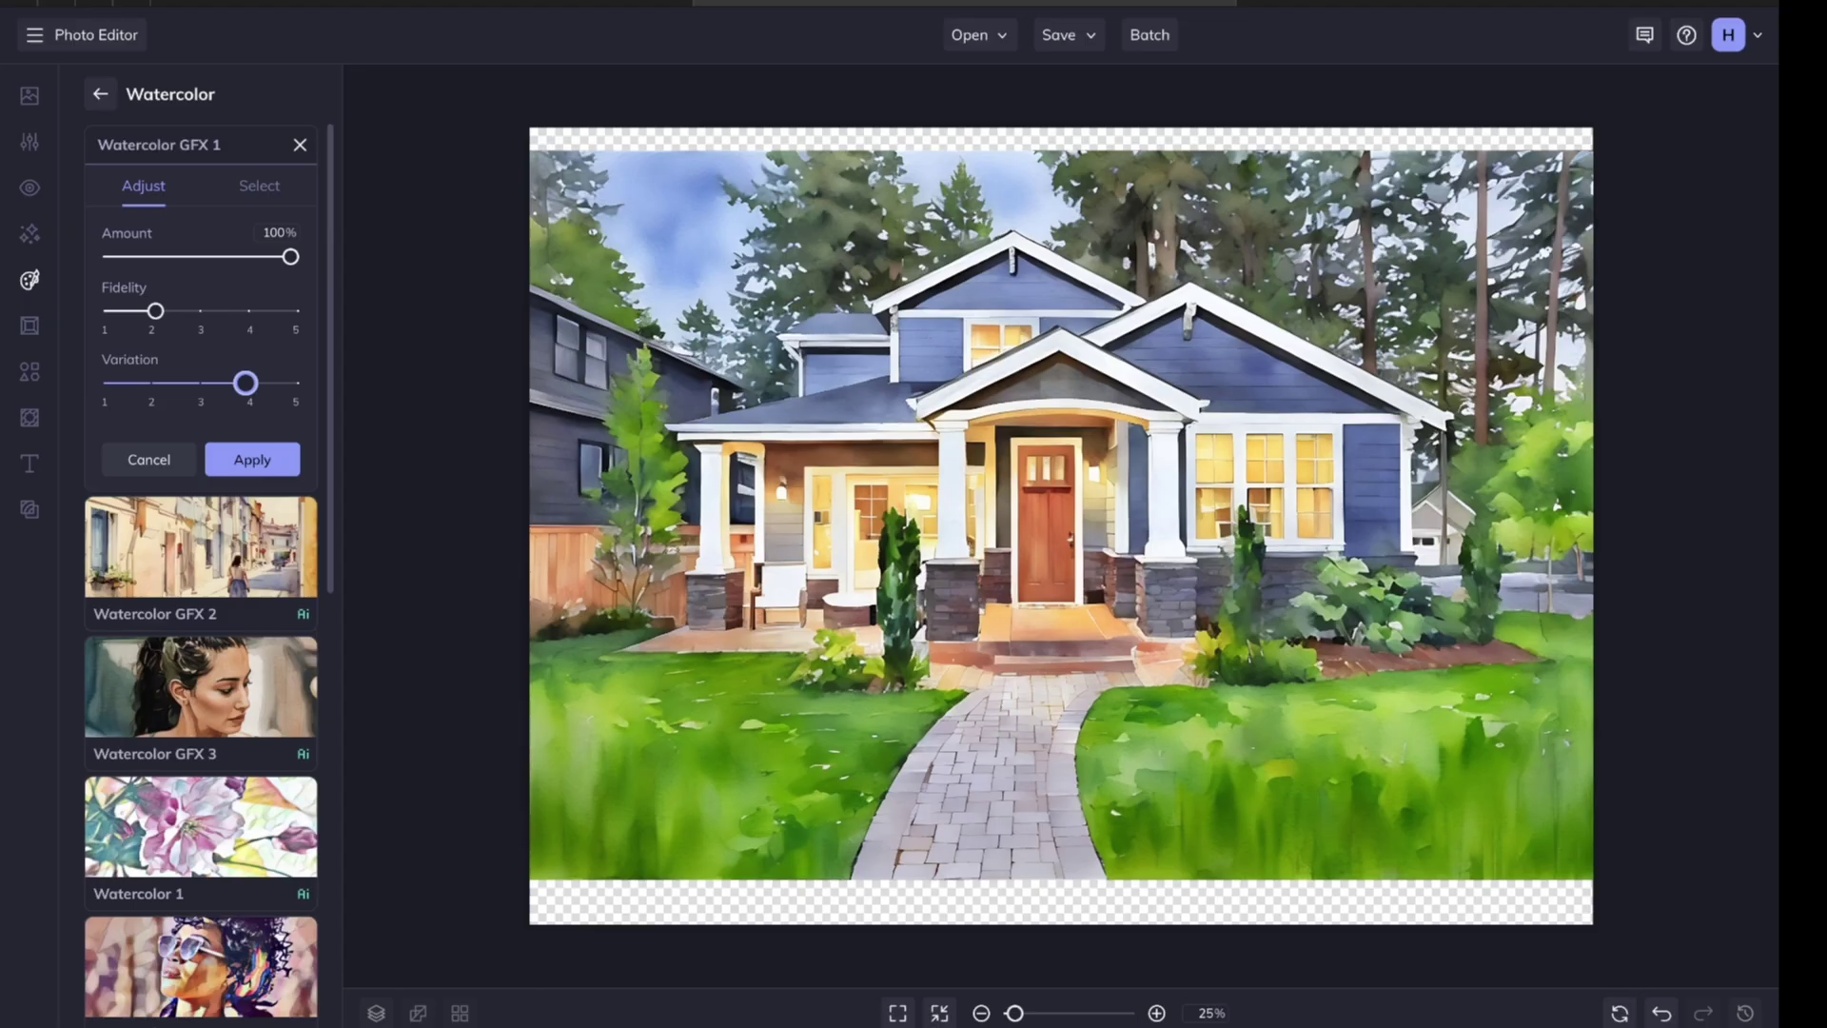
click(149, 459)
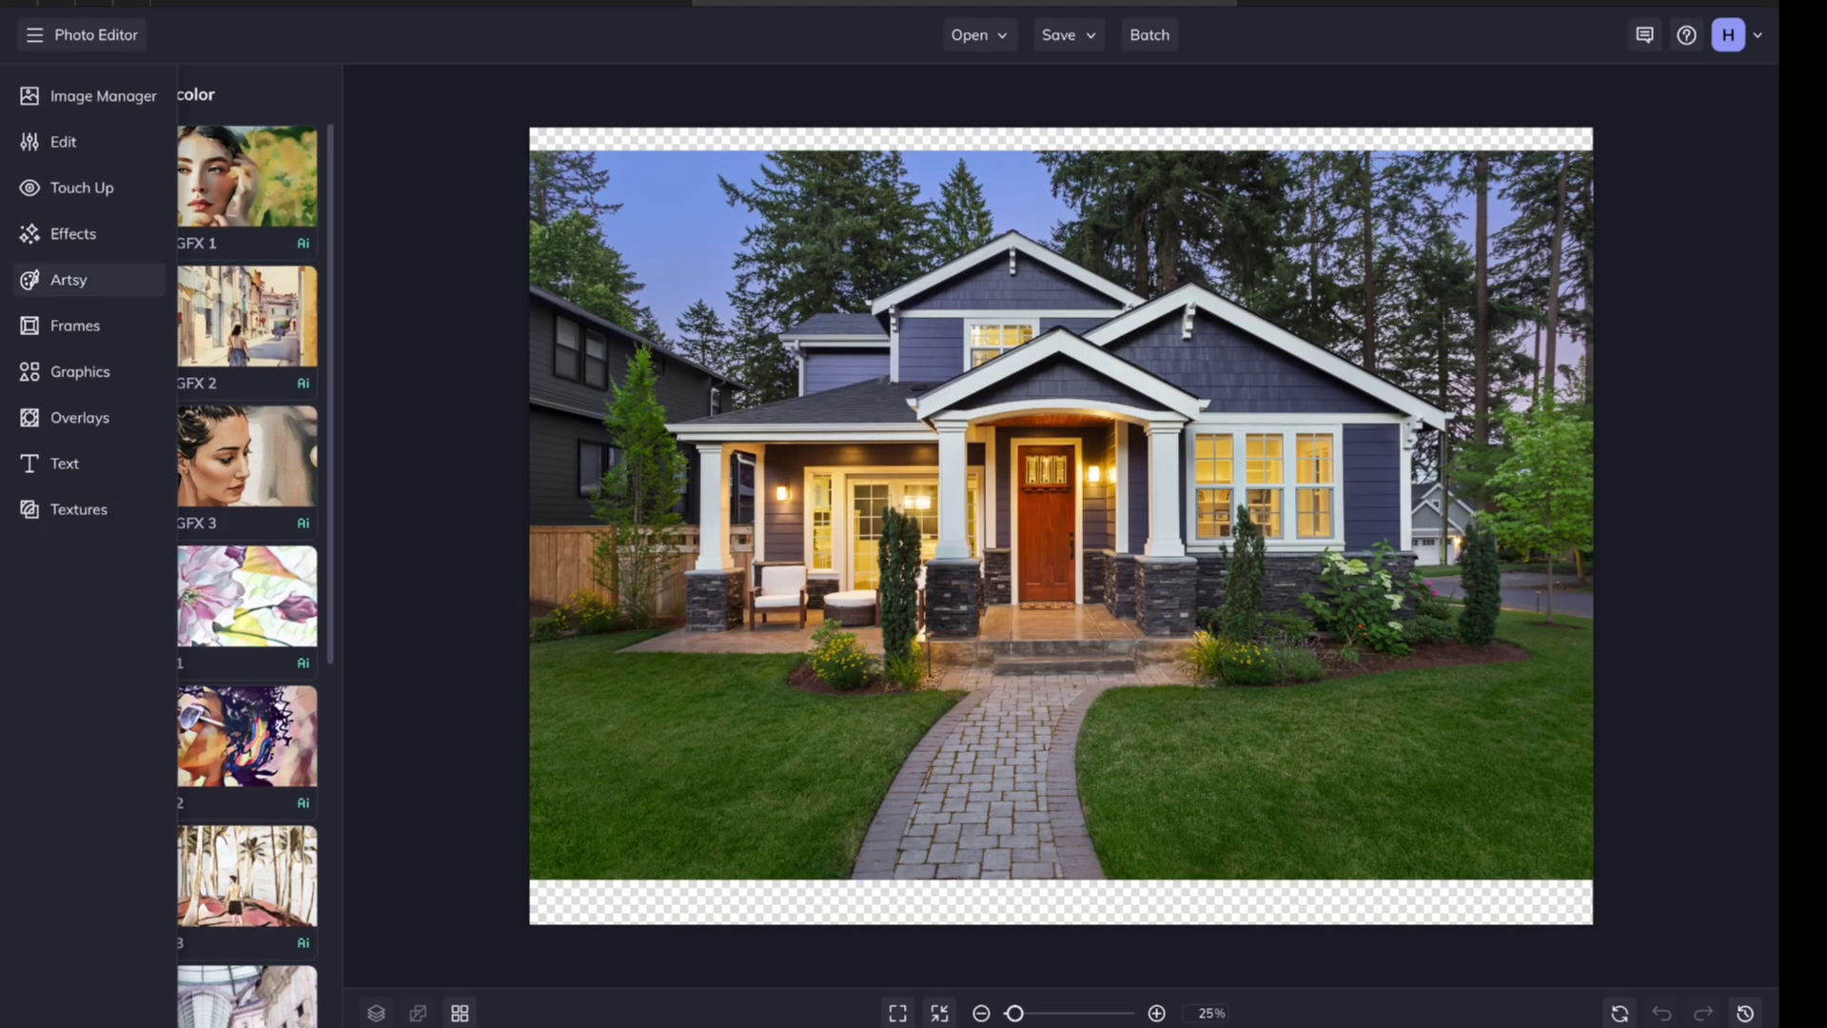
click(100, 94)
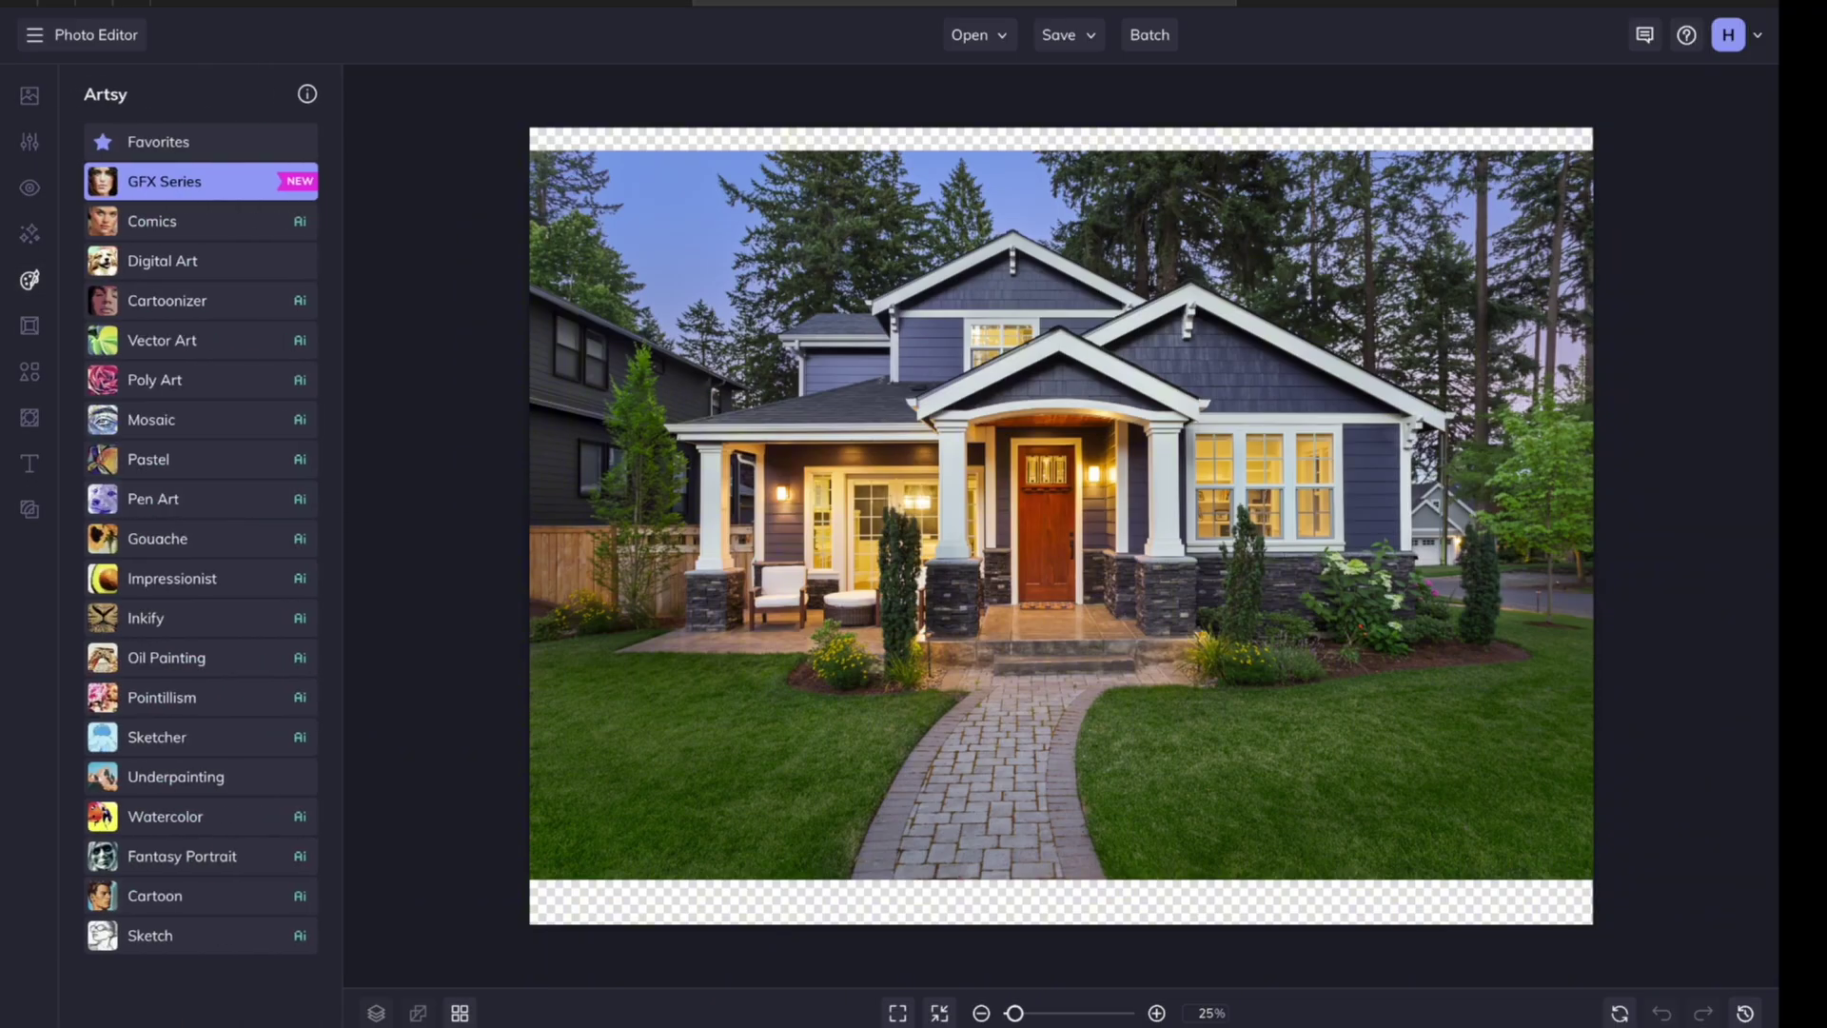
Step: Apply the Impasto GFX oil painting effect with variation 2 to the house photo and save the image
click(200, 657)
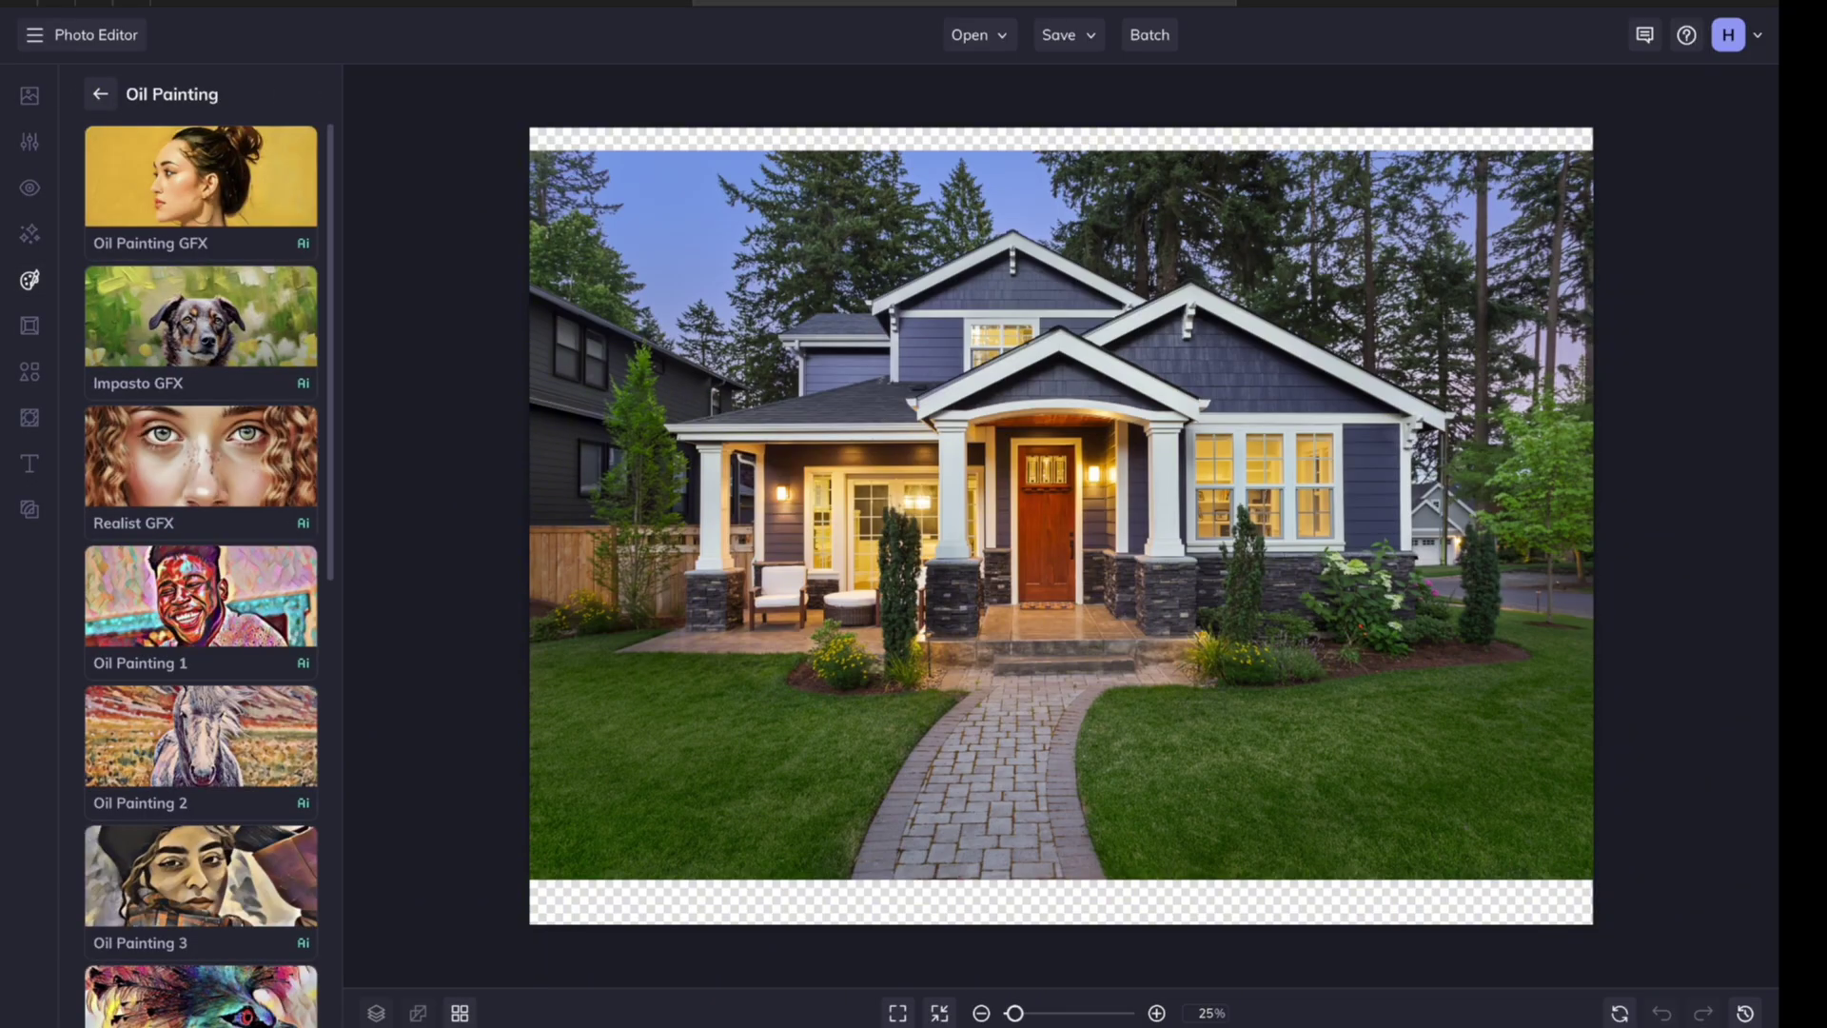
click(201, 323)
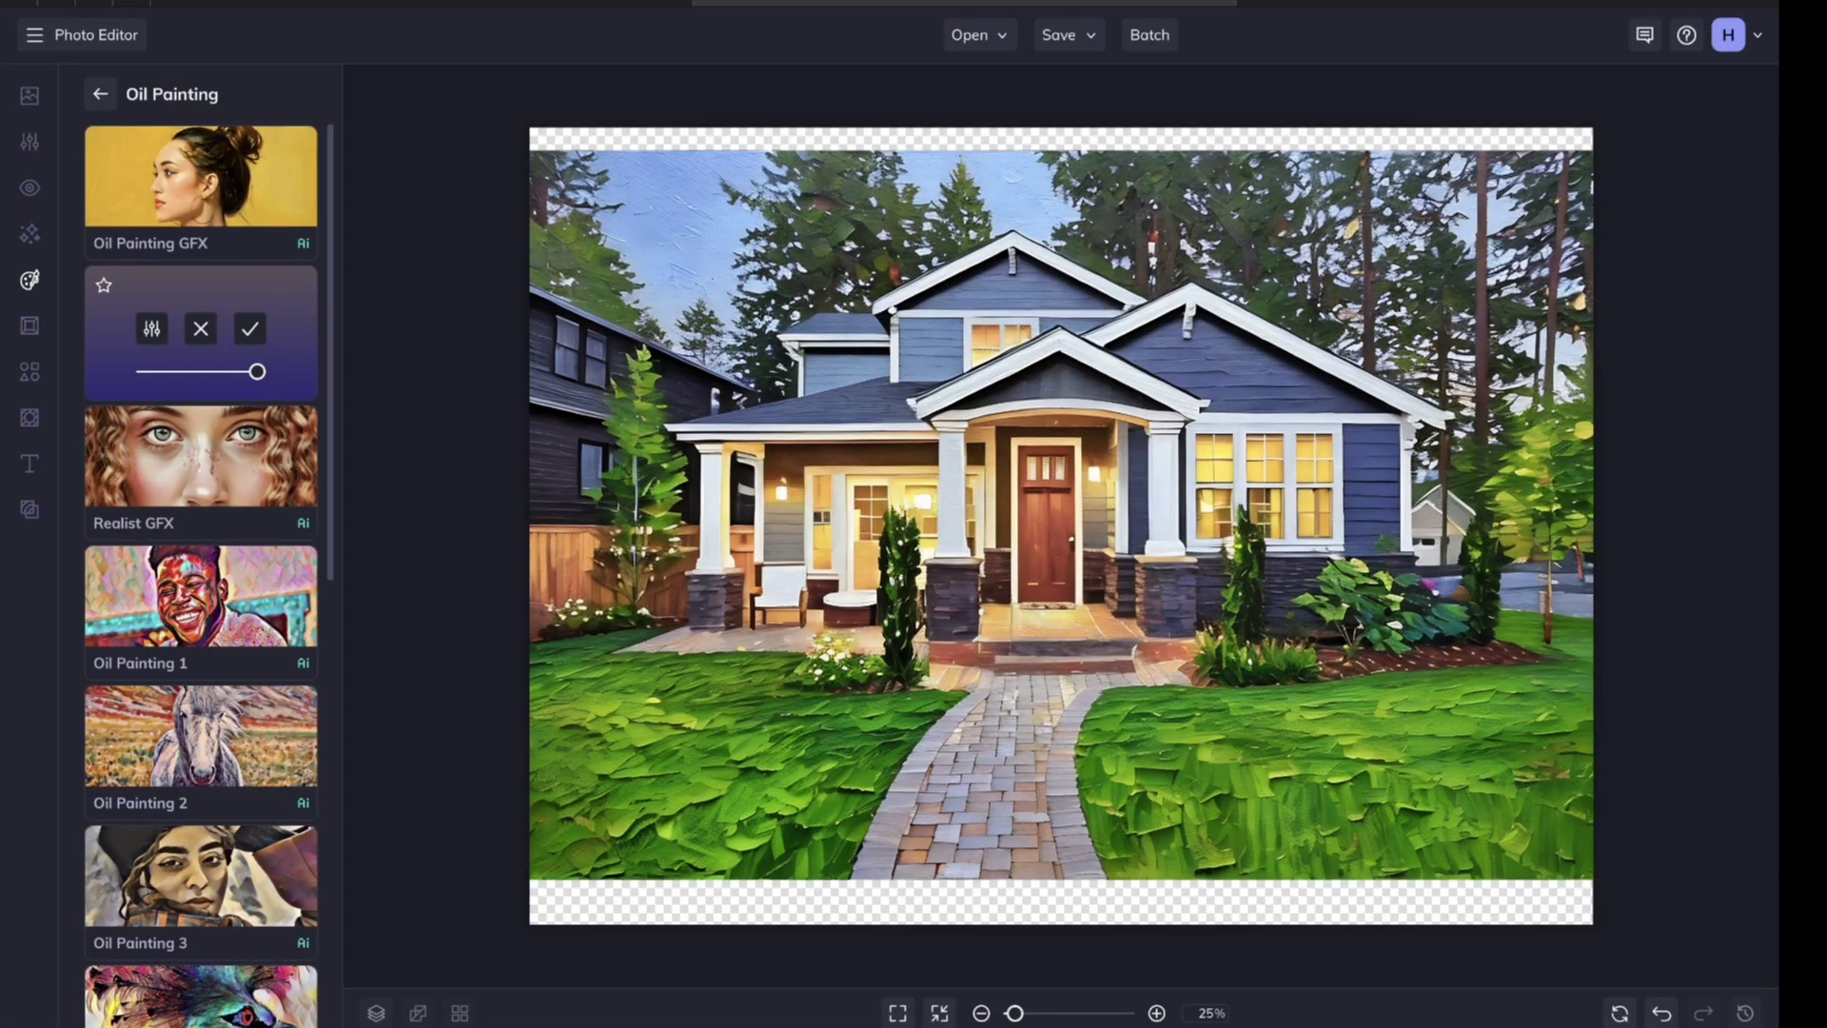
click(152, 329)
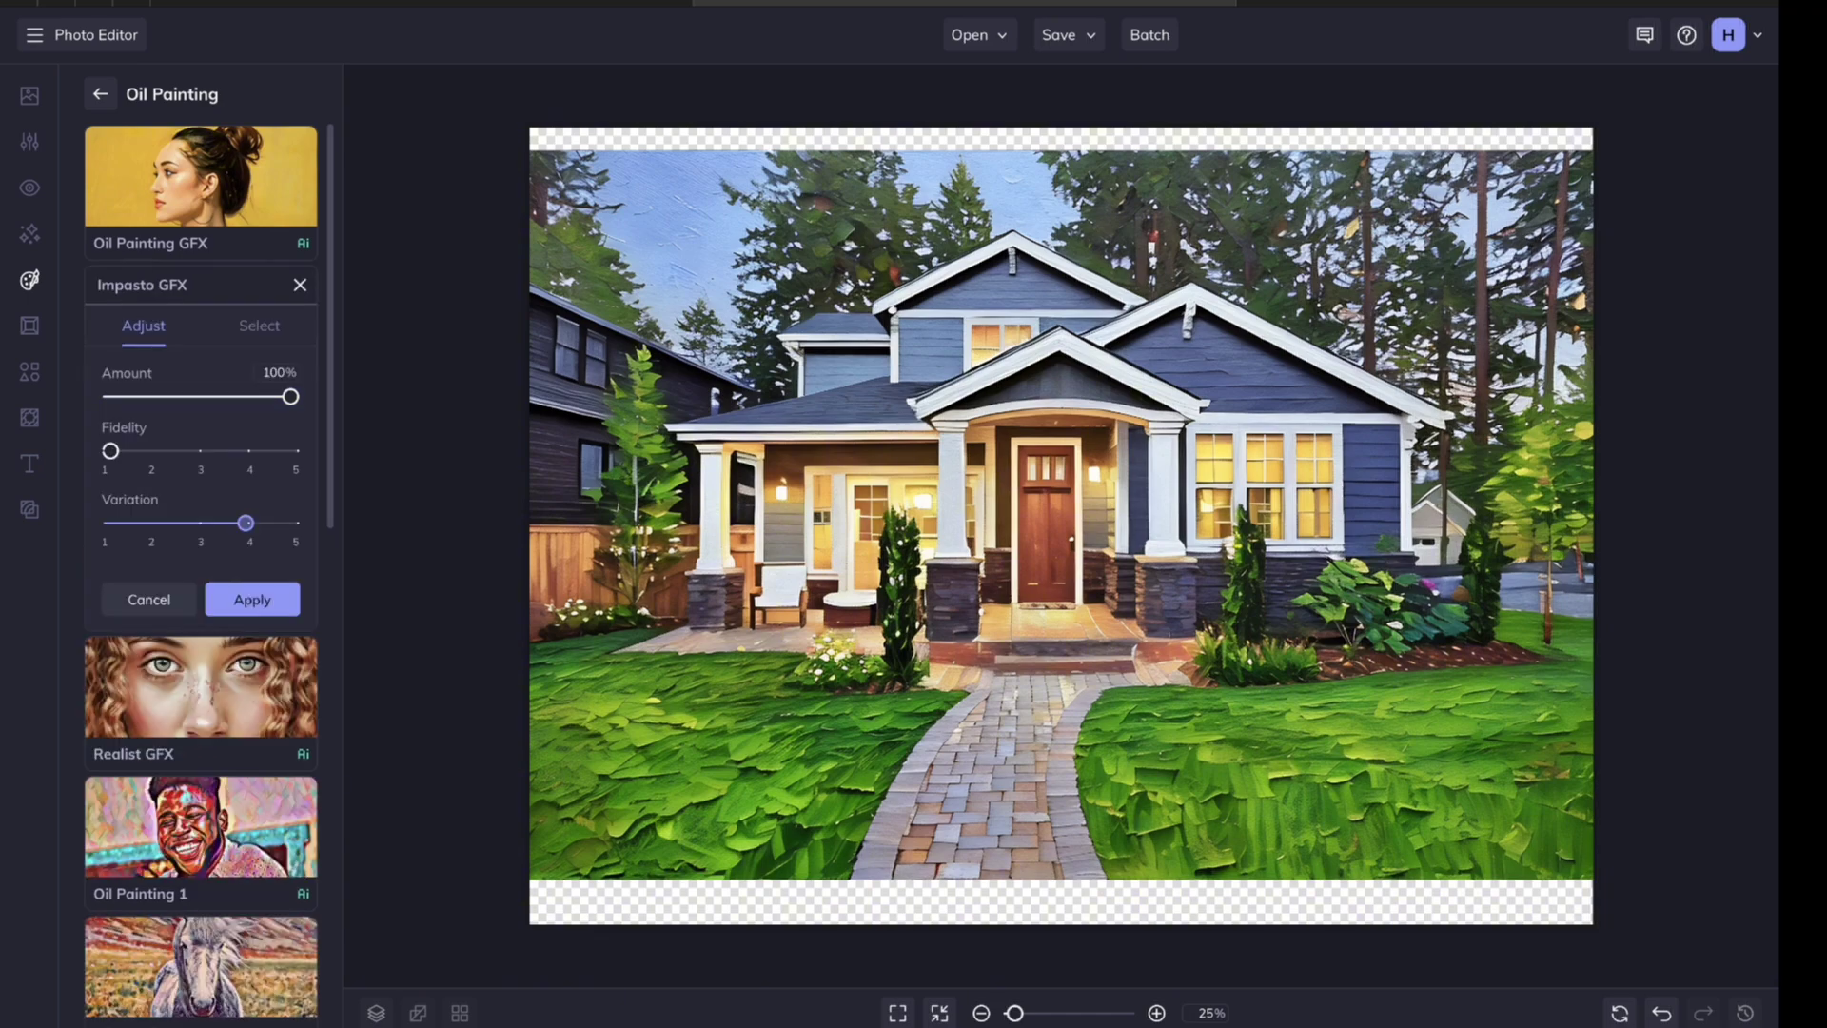
click(155, 522)
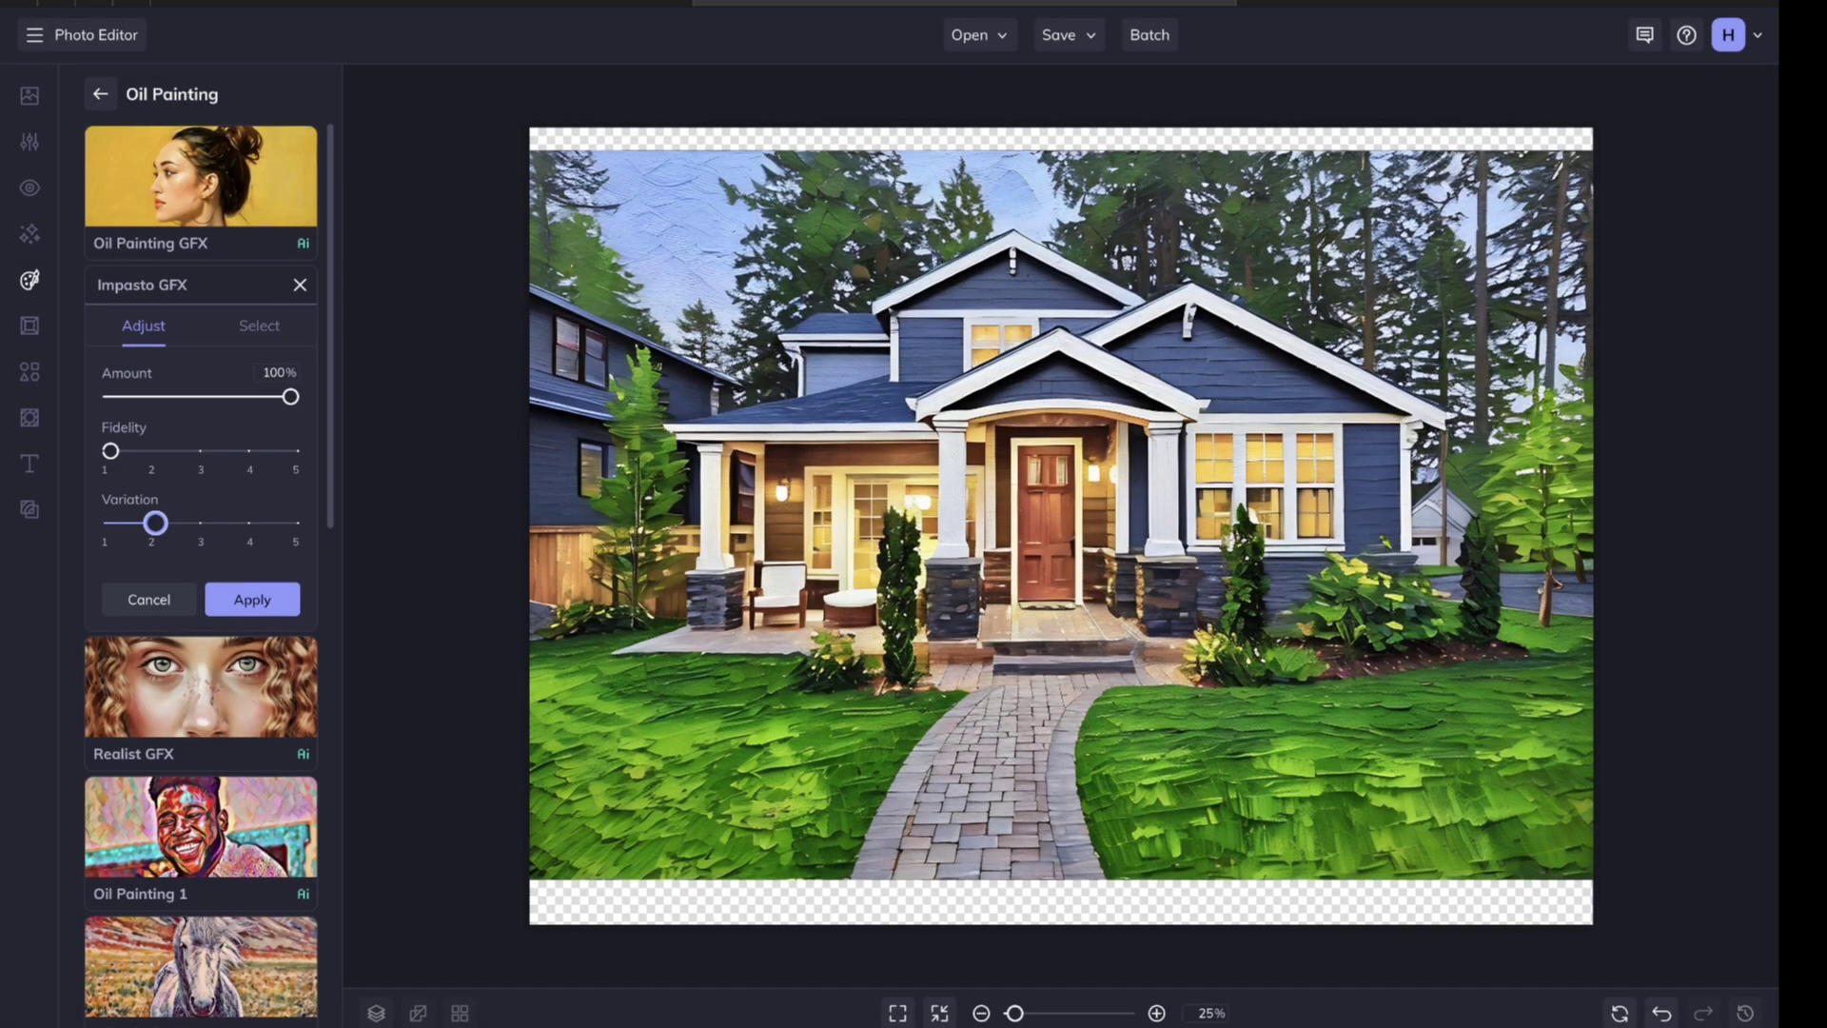
mouse_move(156, 522)
mouse_down()
mouse_move(246, 522)
mouse_move(155, 523)
mouse_up()
click(252, 599)
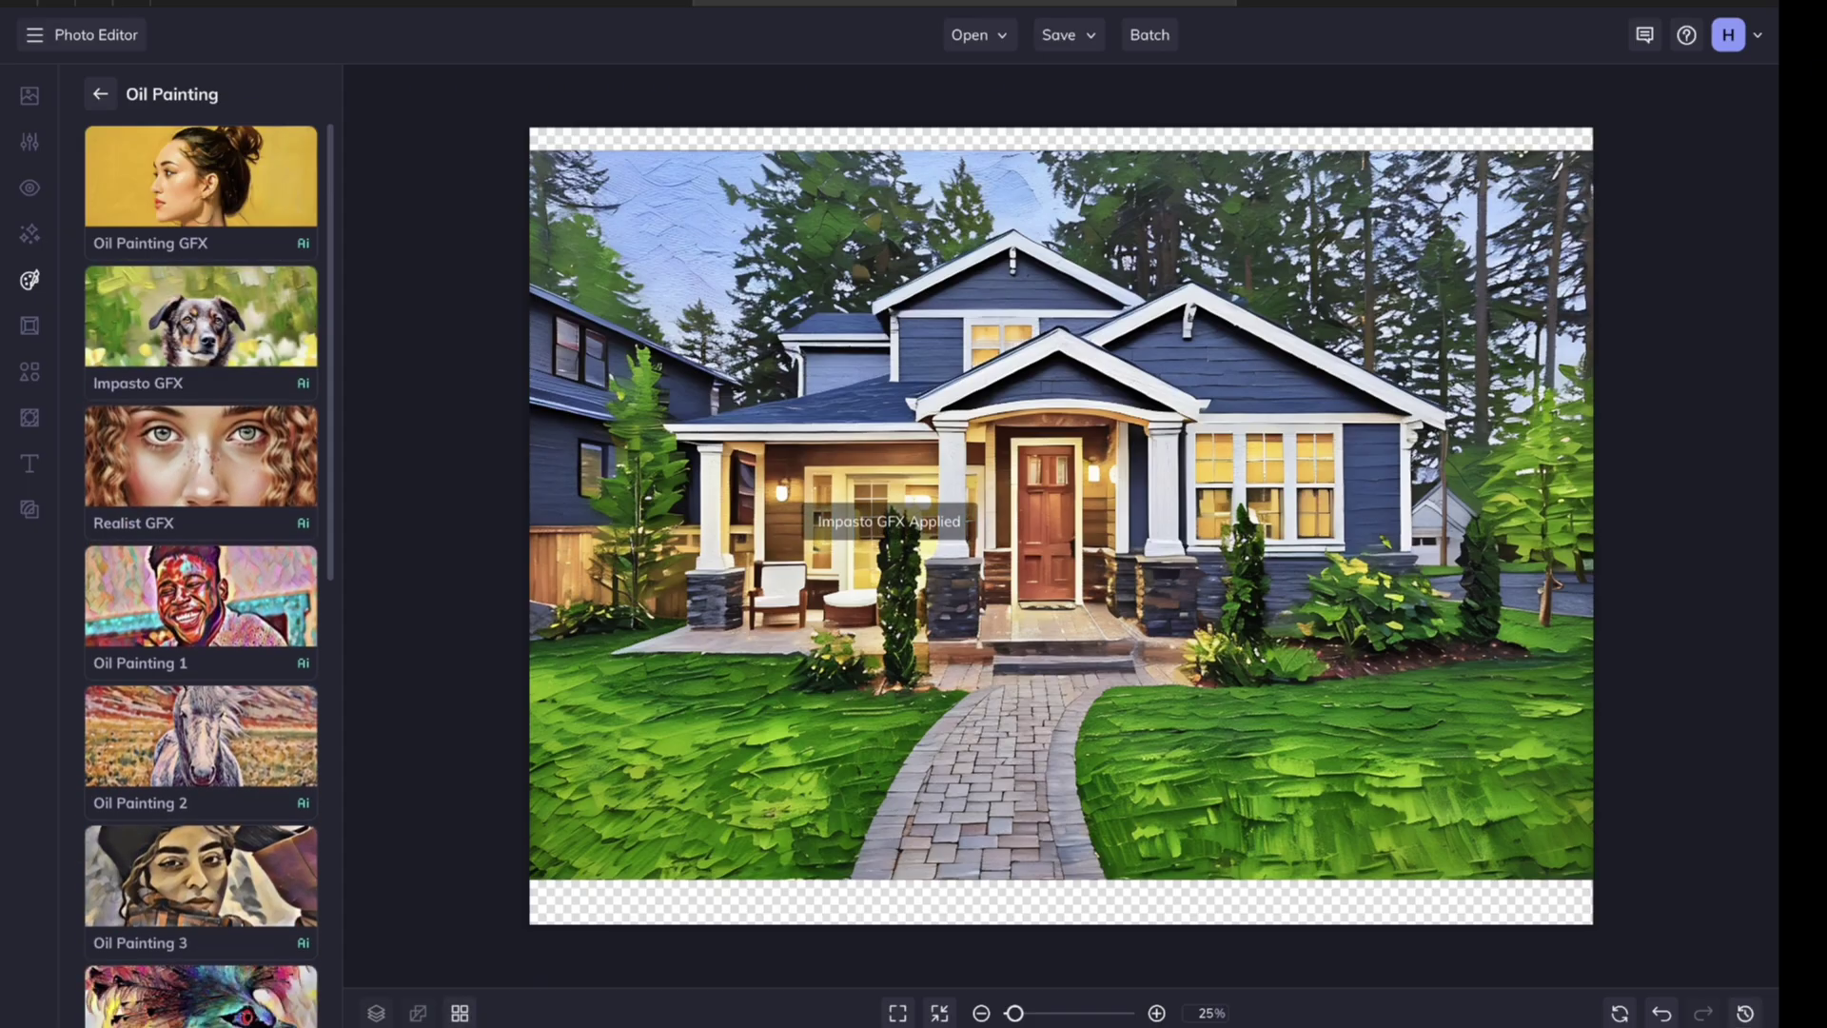
click(1066, 34)
Step: Open the couple photo and use the Watercolor GFX 1 effect on it
click(978, 35)
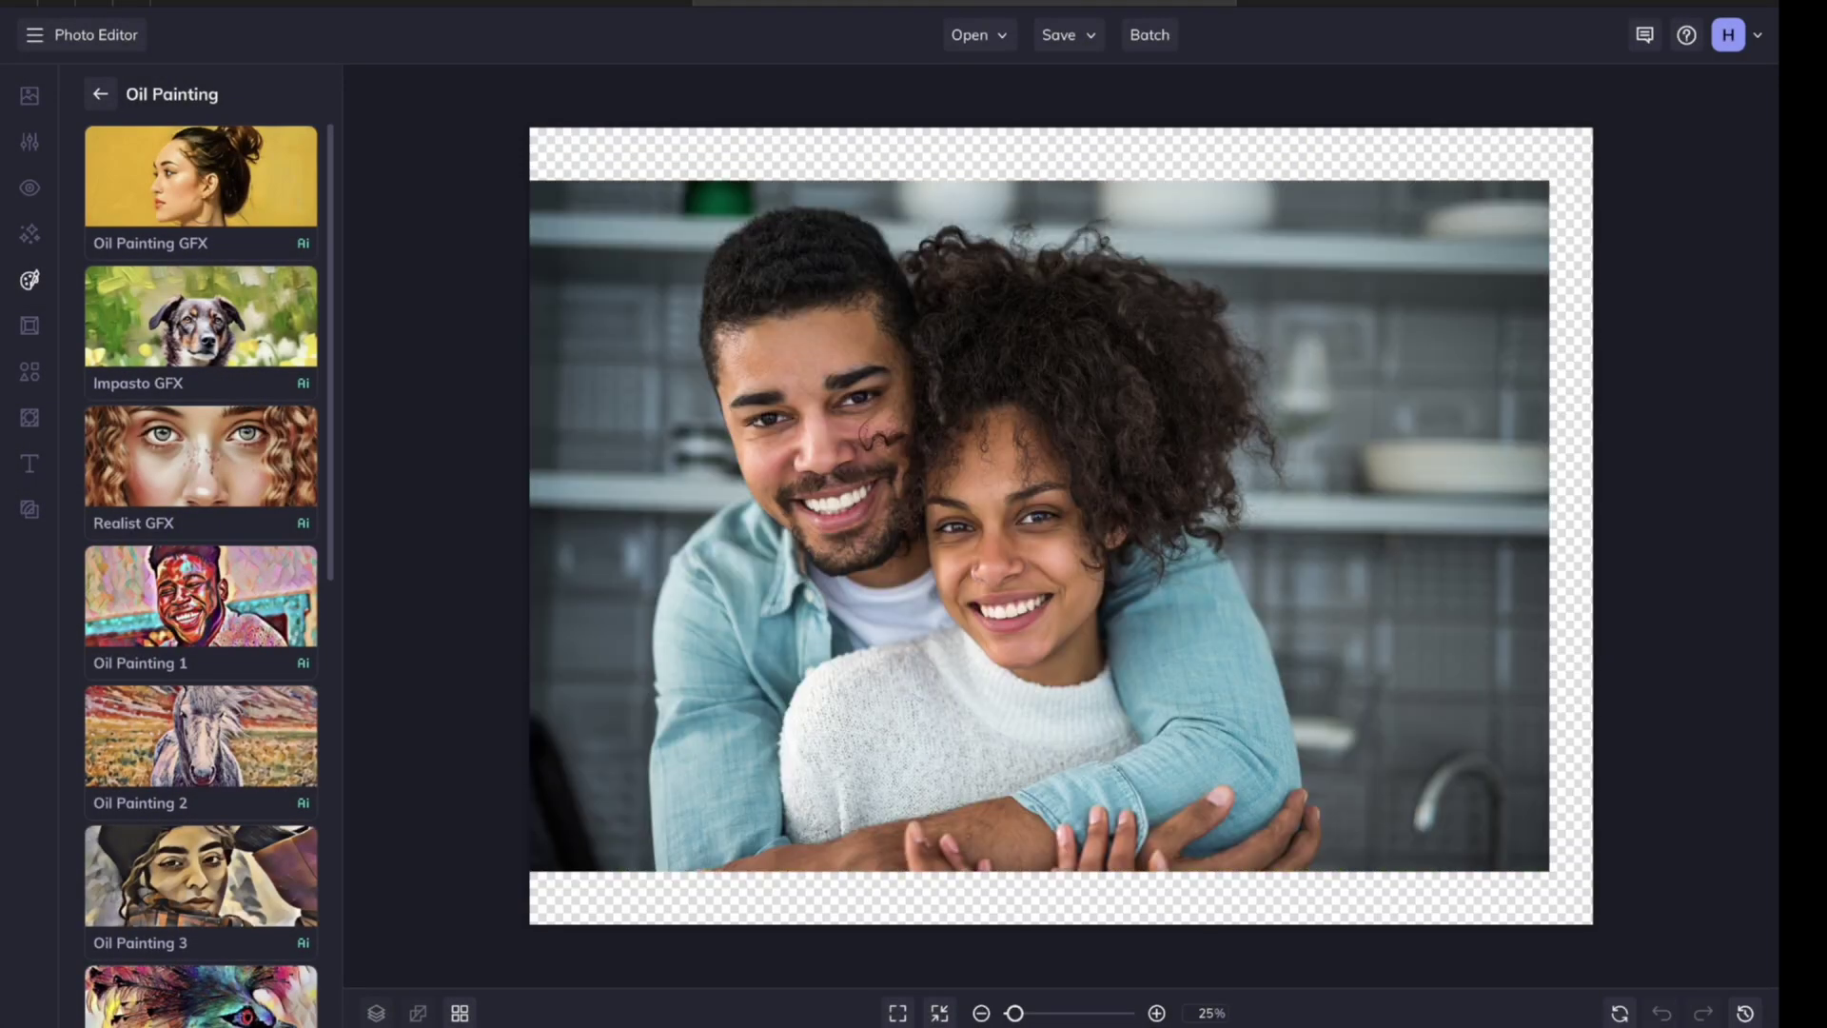
click(100, 93)
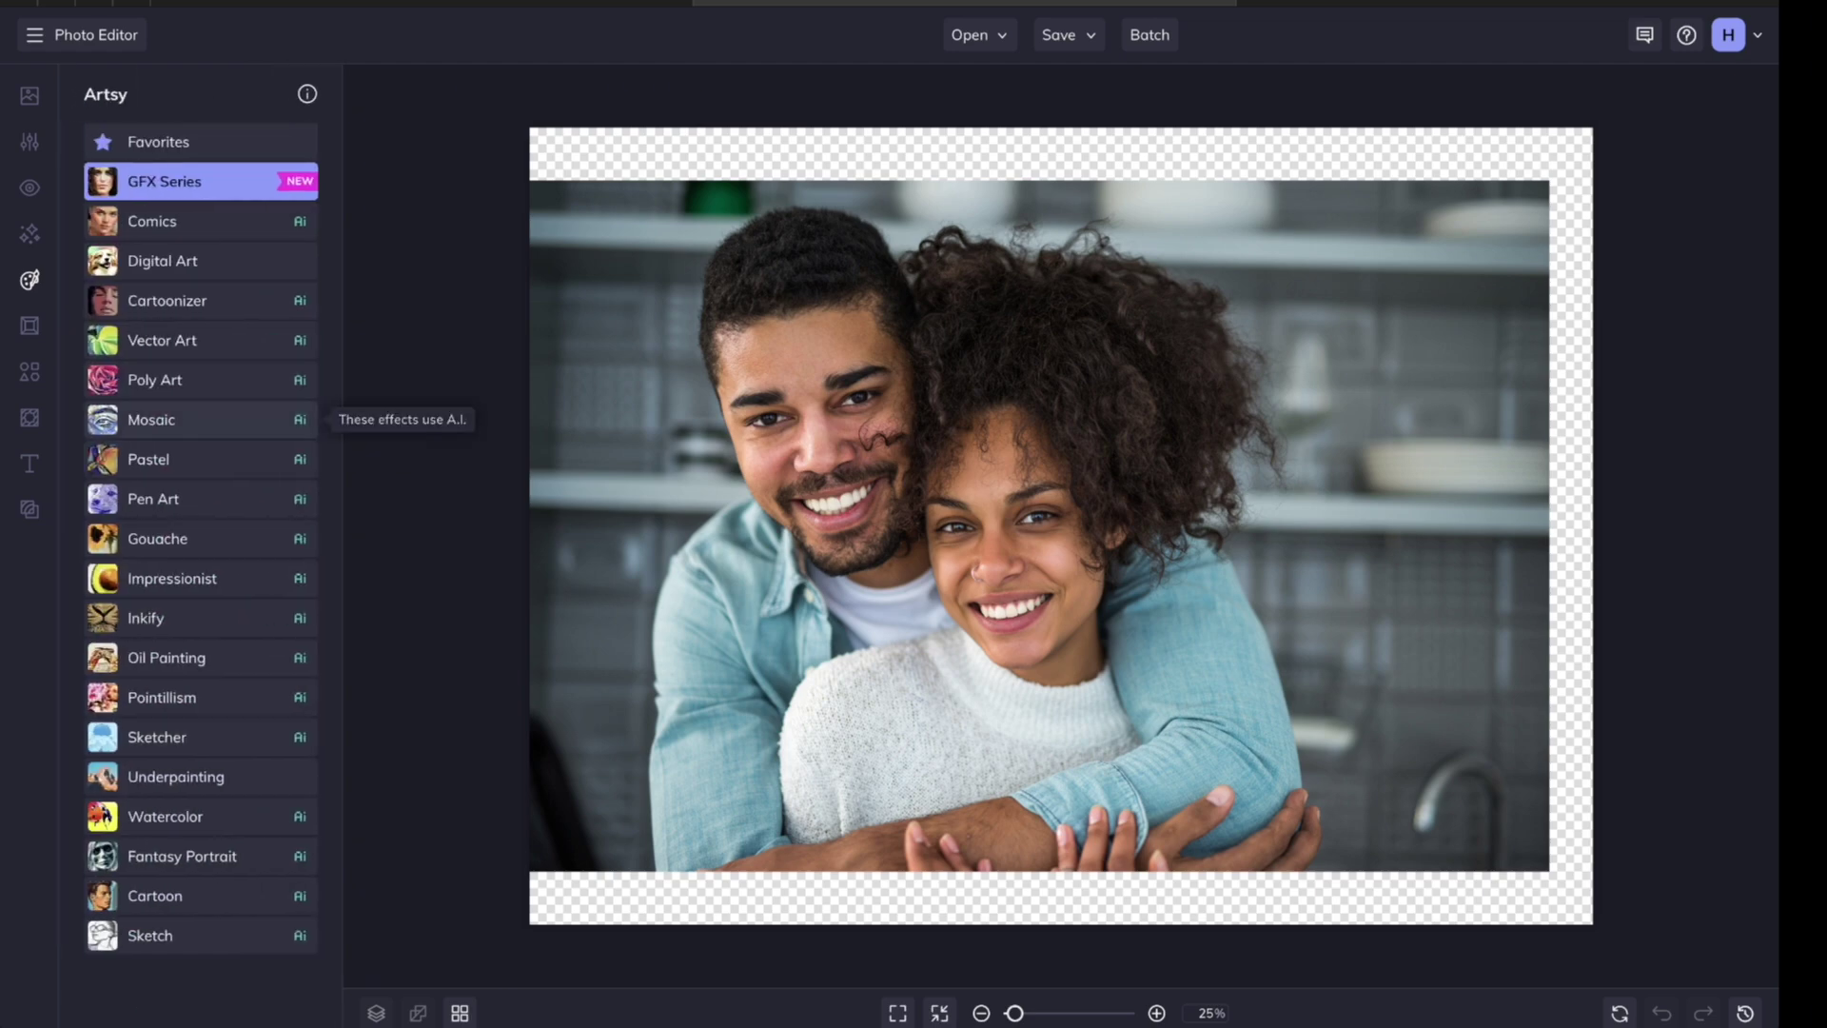
click(296, 816)
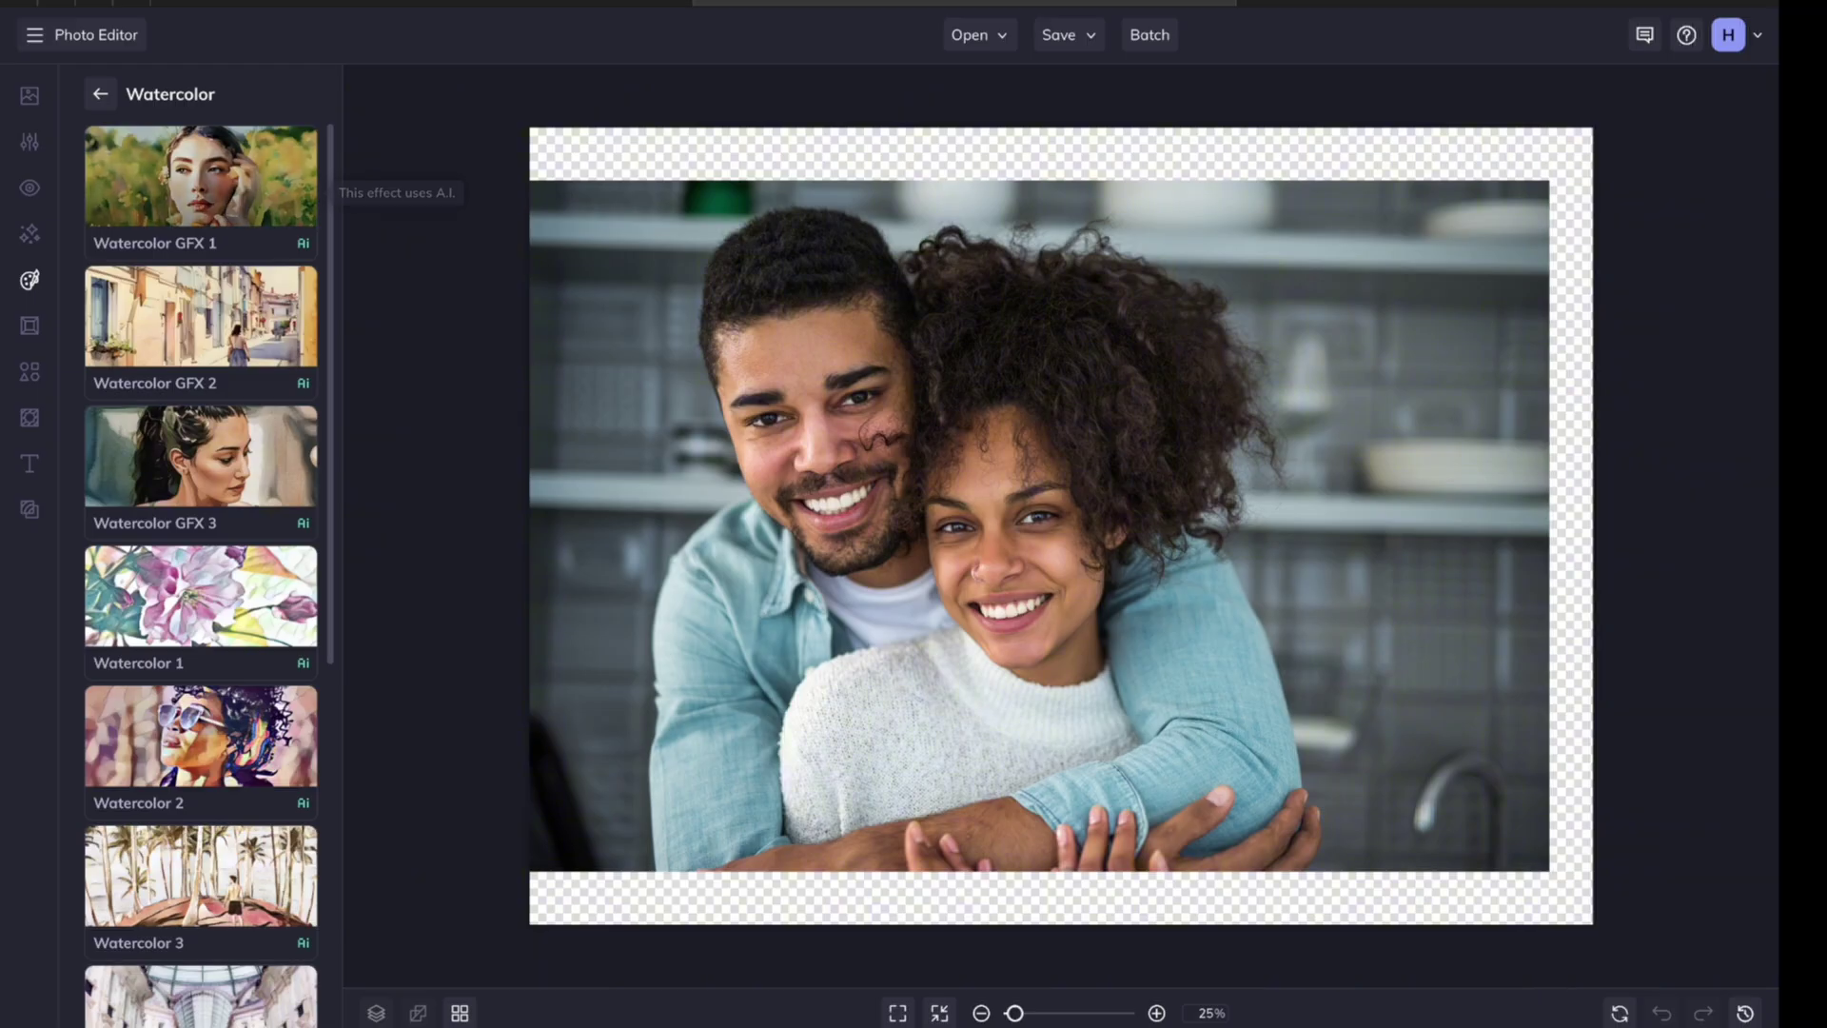
click(201, 181)
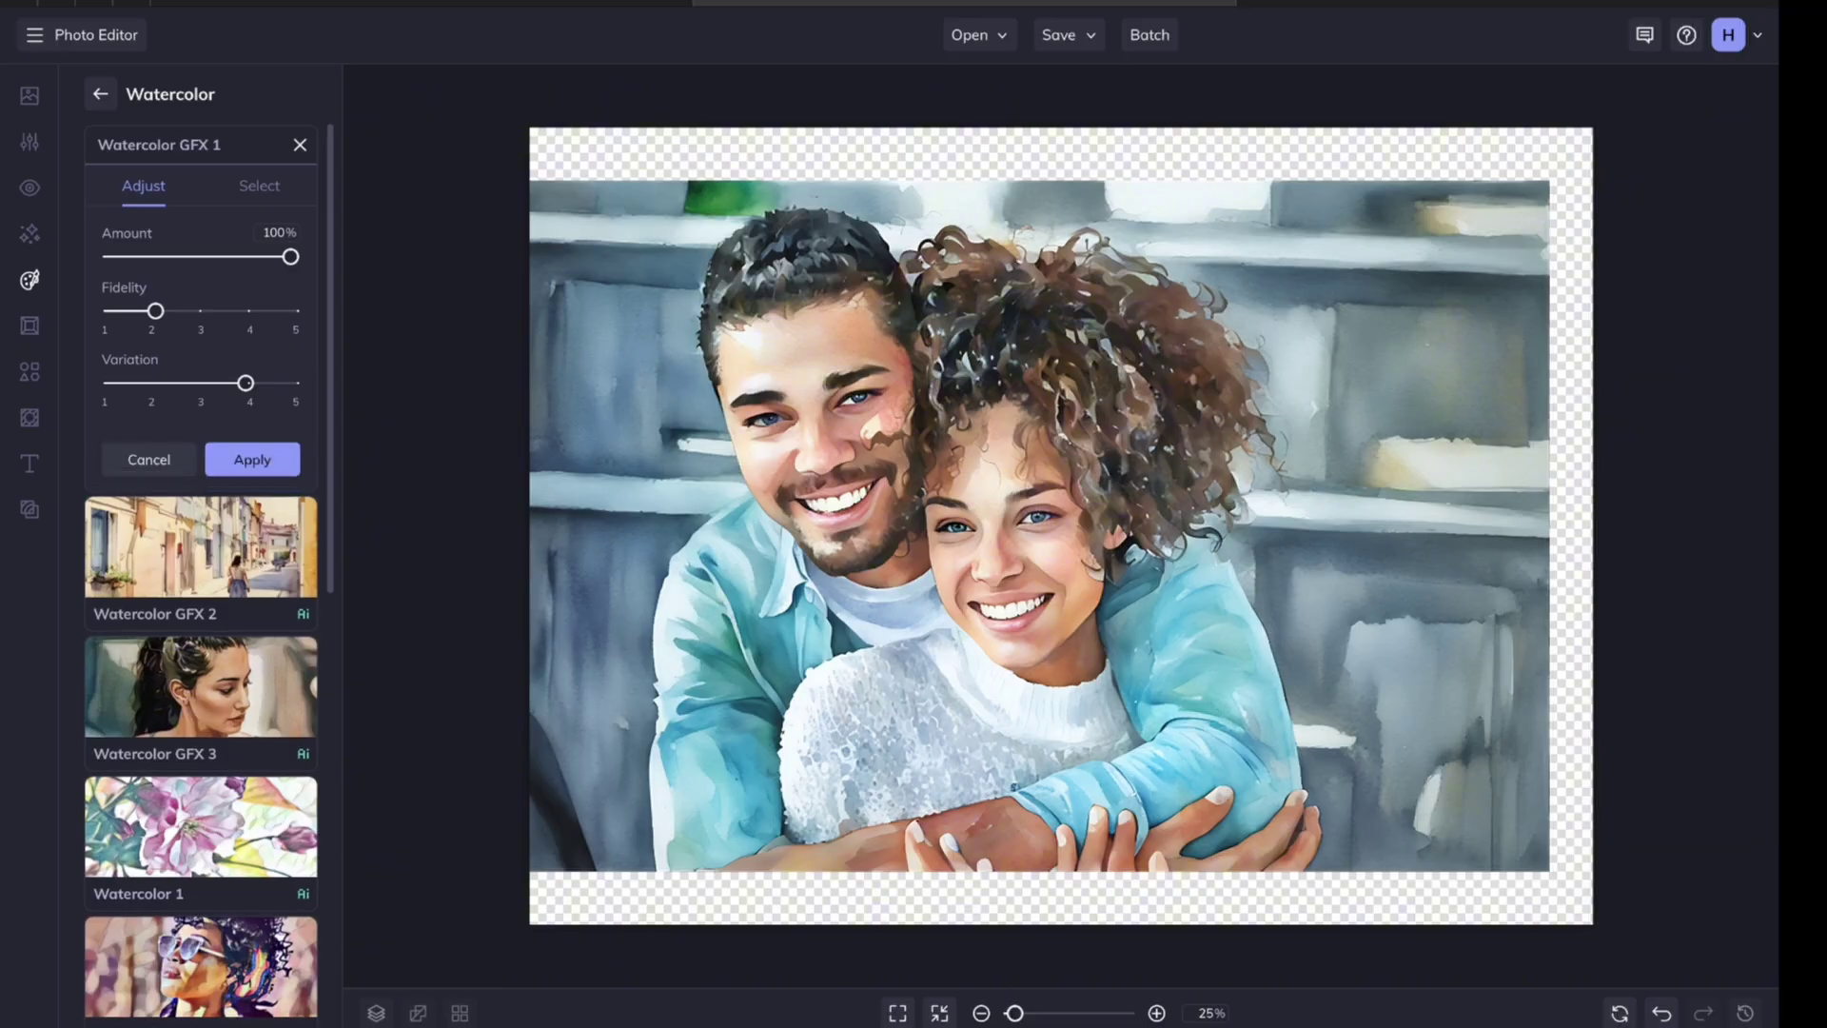
Step: Apply Watercolor GFX 1 with an amount of 63% and variation 1 to the couple photo, and save the image
drag(290, 256, 185, 257)
drag(245, 383, 111, 382)
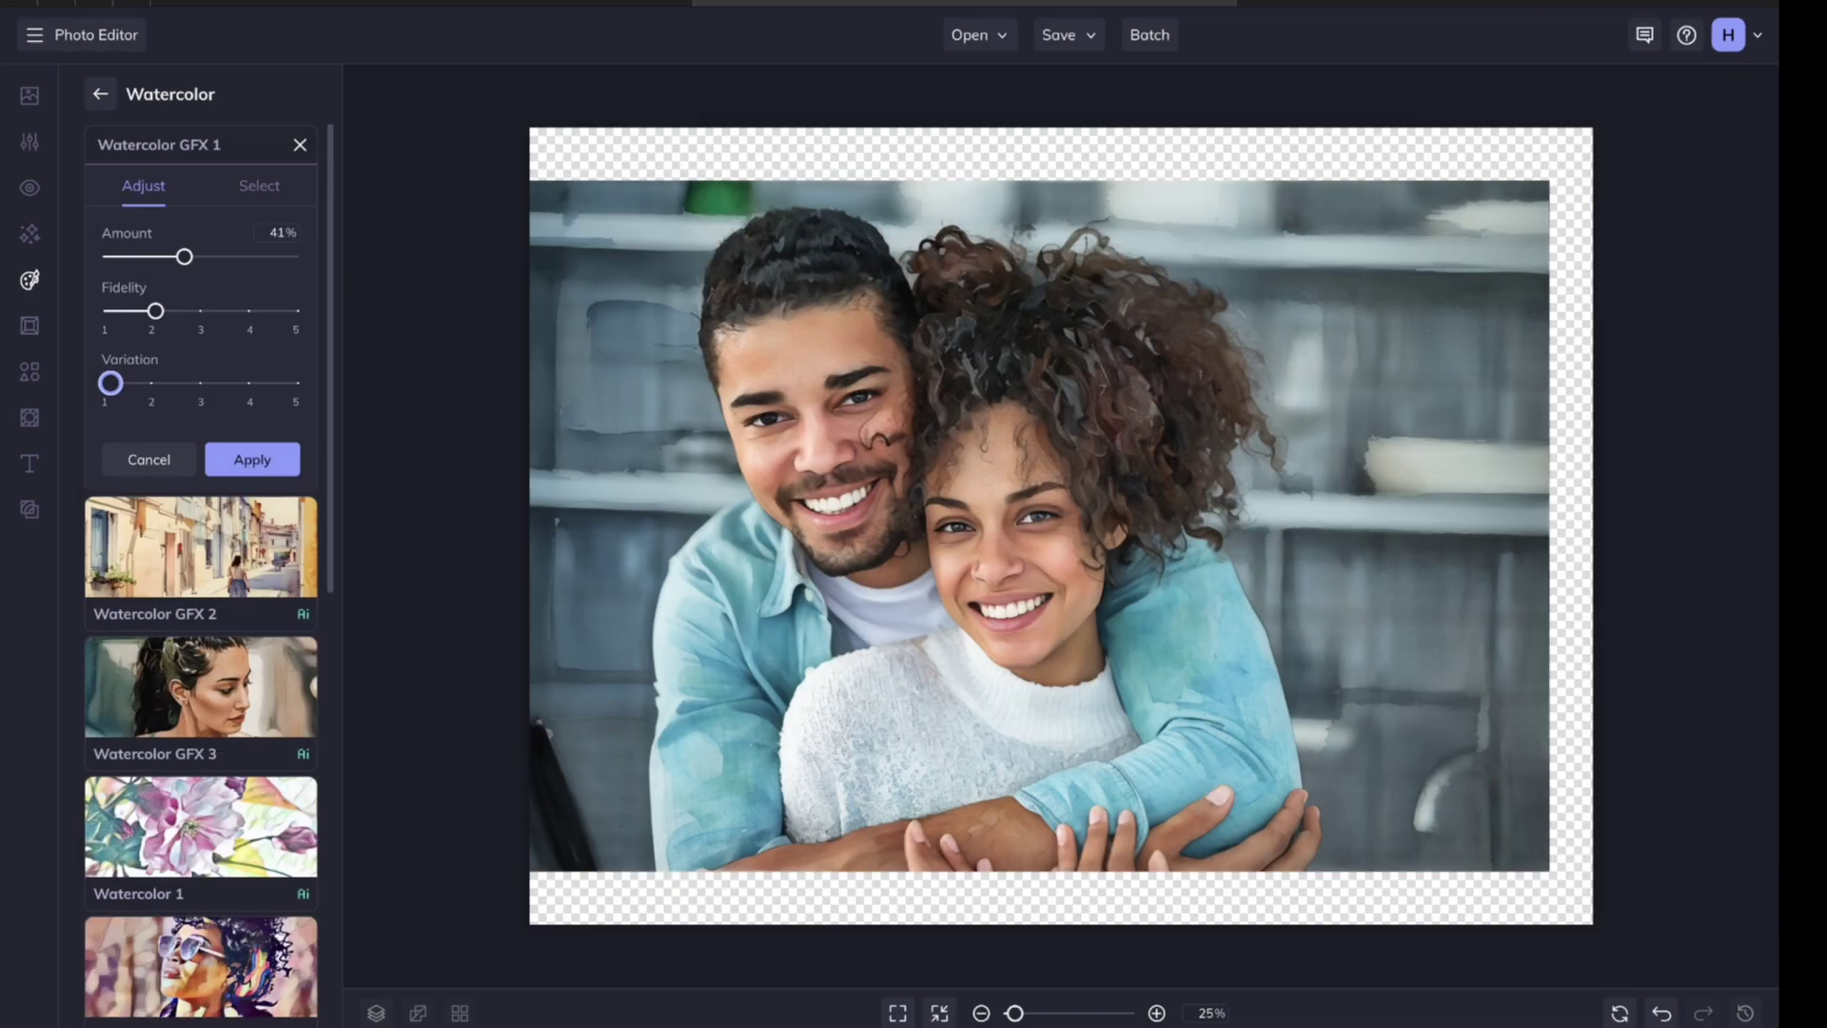
drag(184, 257, 223, 257)
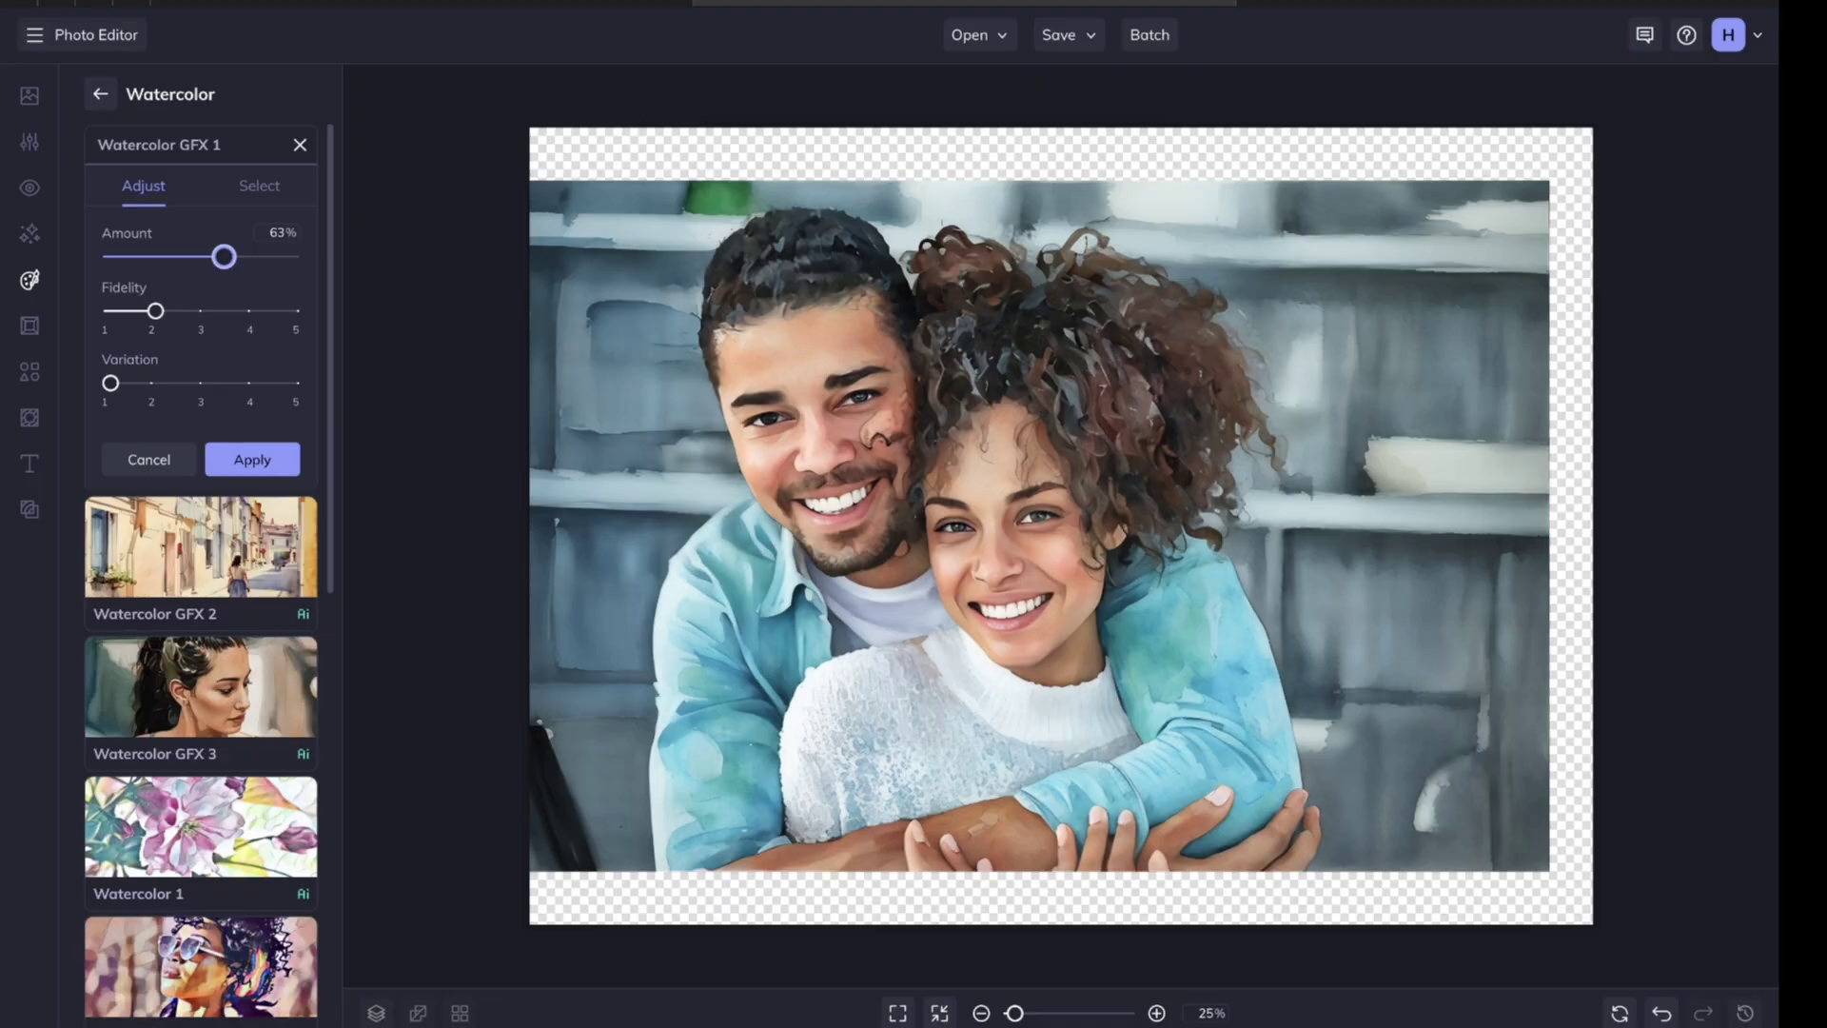
click(252, 460)
click(1066, 34)
click(1110, 109)
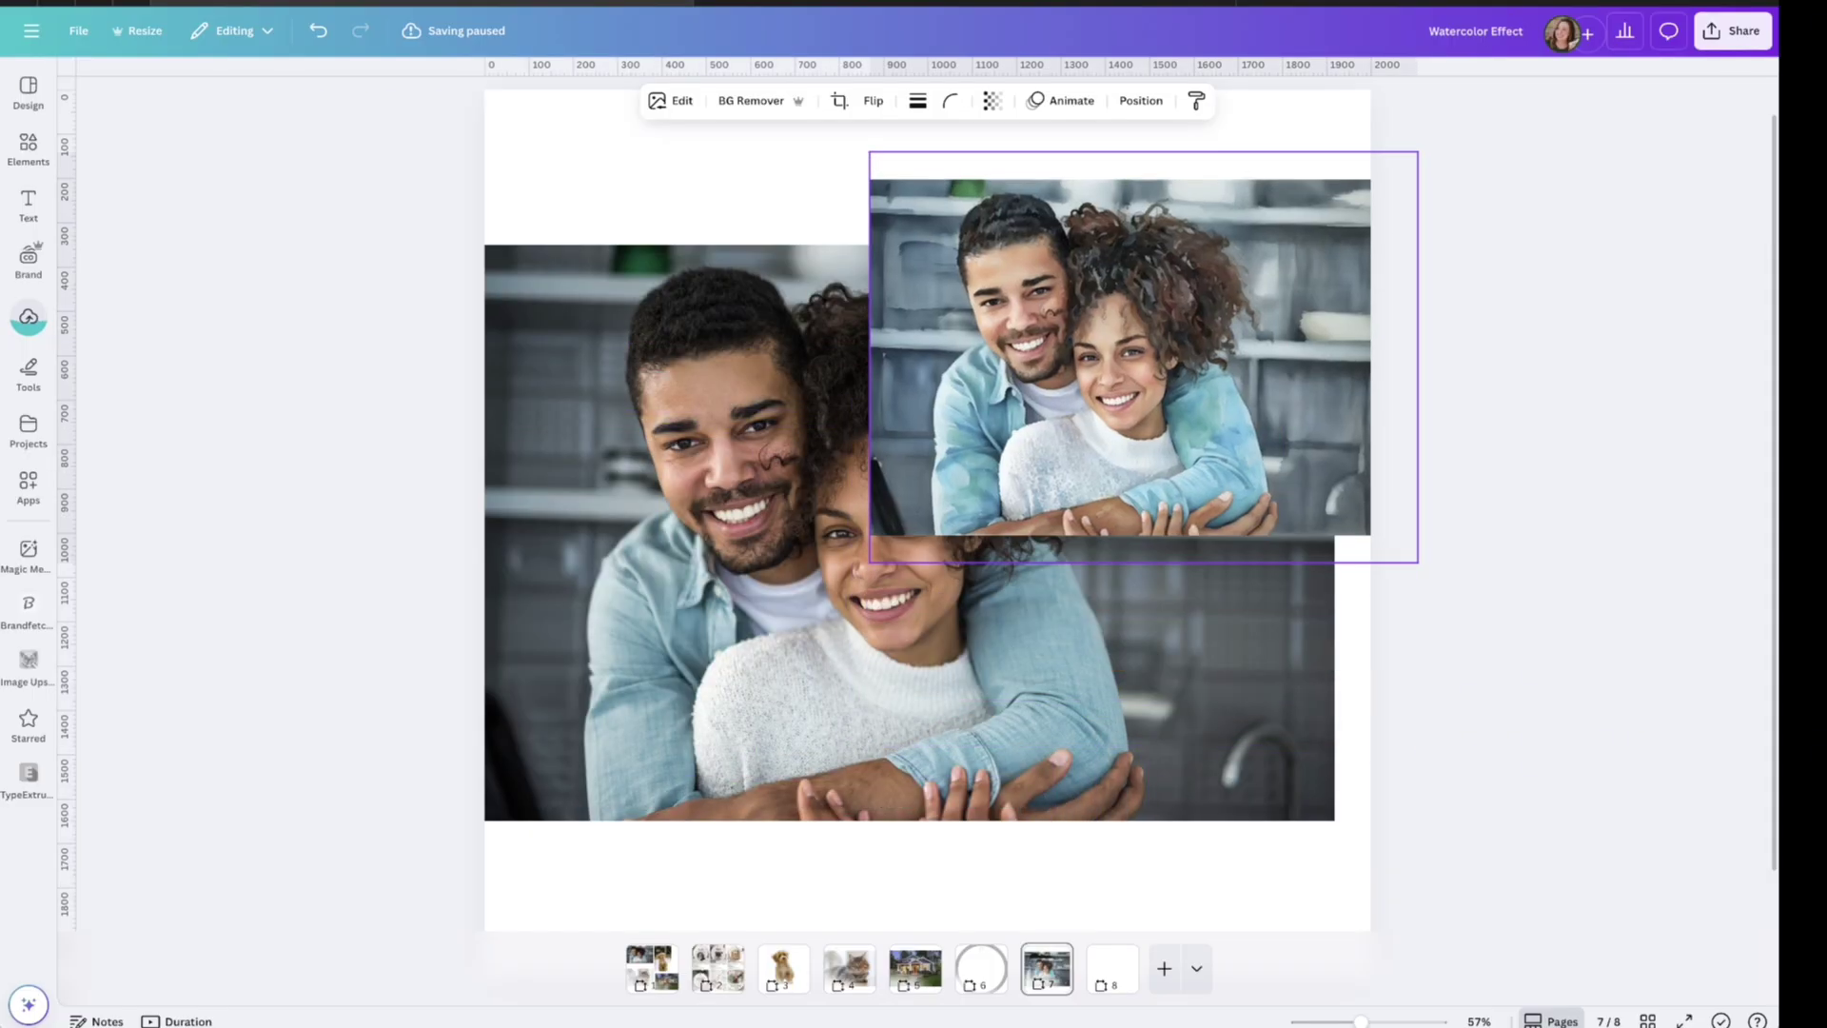
Step: Switch to Canva, enlarge the watercolor couple image to cover the original photo, and make it slightly transparent
drag(1143, 357, 734, 421)
drag(1032, 627, 1370, 877)
click(993, 100)
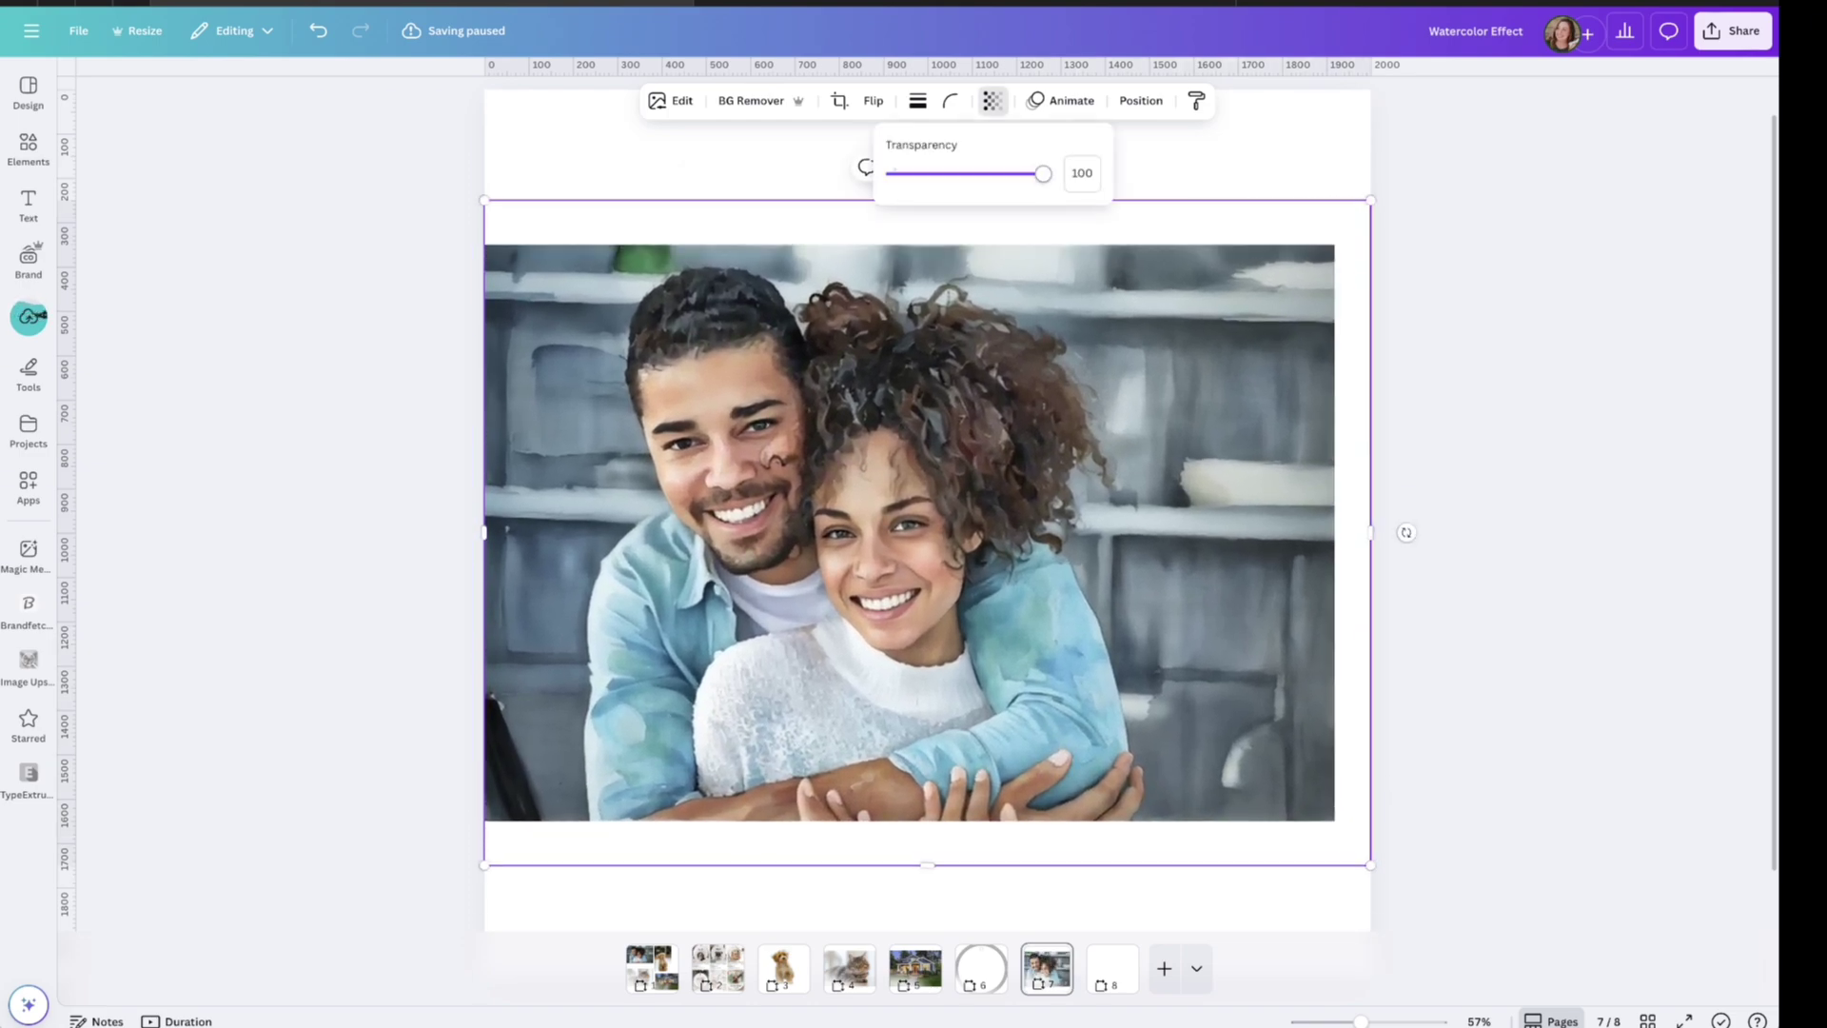
mouse_move(1047, 174)
mouse_down()
mouse_move(971, 173)
mouse_move(1021, 173)
mouse_up()
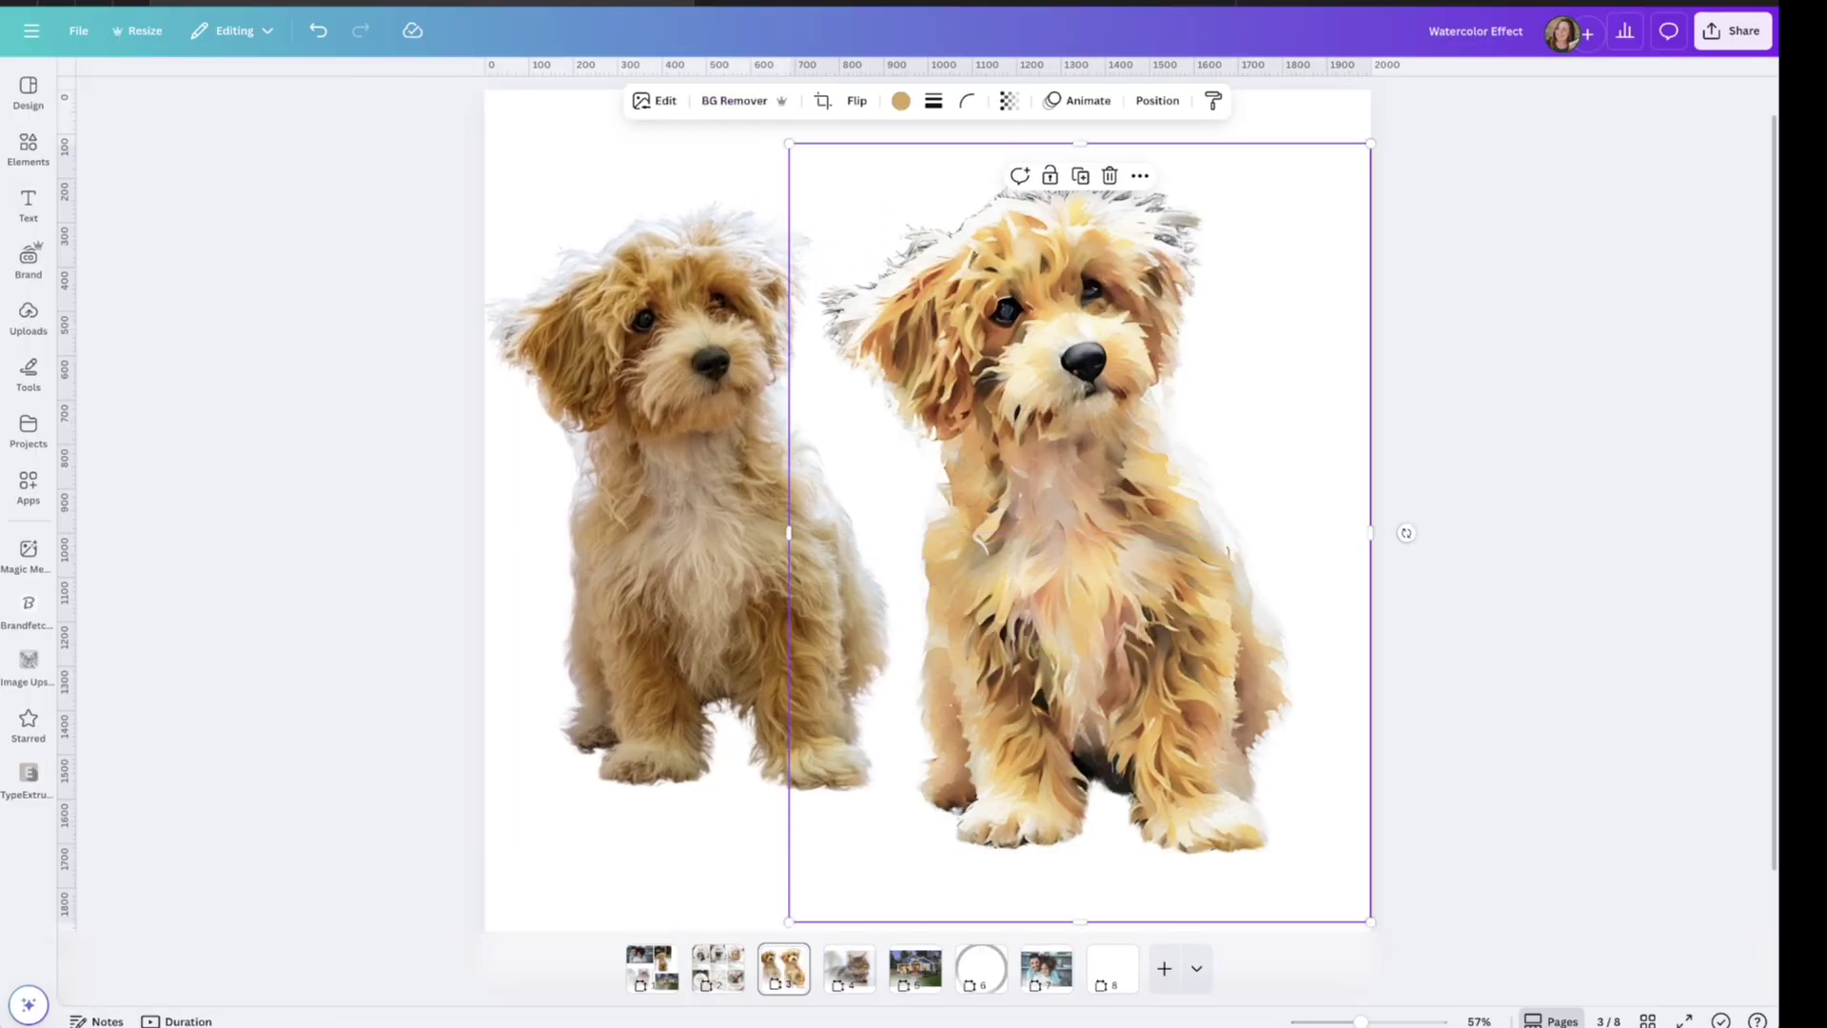
Step: Search the elements for "watercolor splash" and add the pastel pink, purple and turquoise splash graphic to the dog page
click(719, 963)
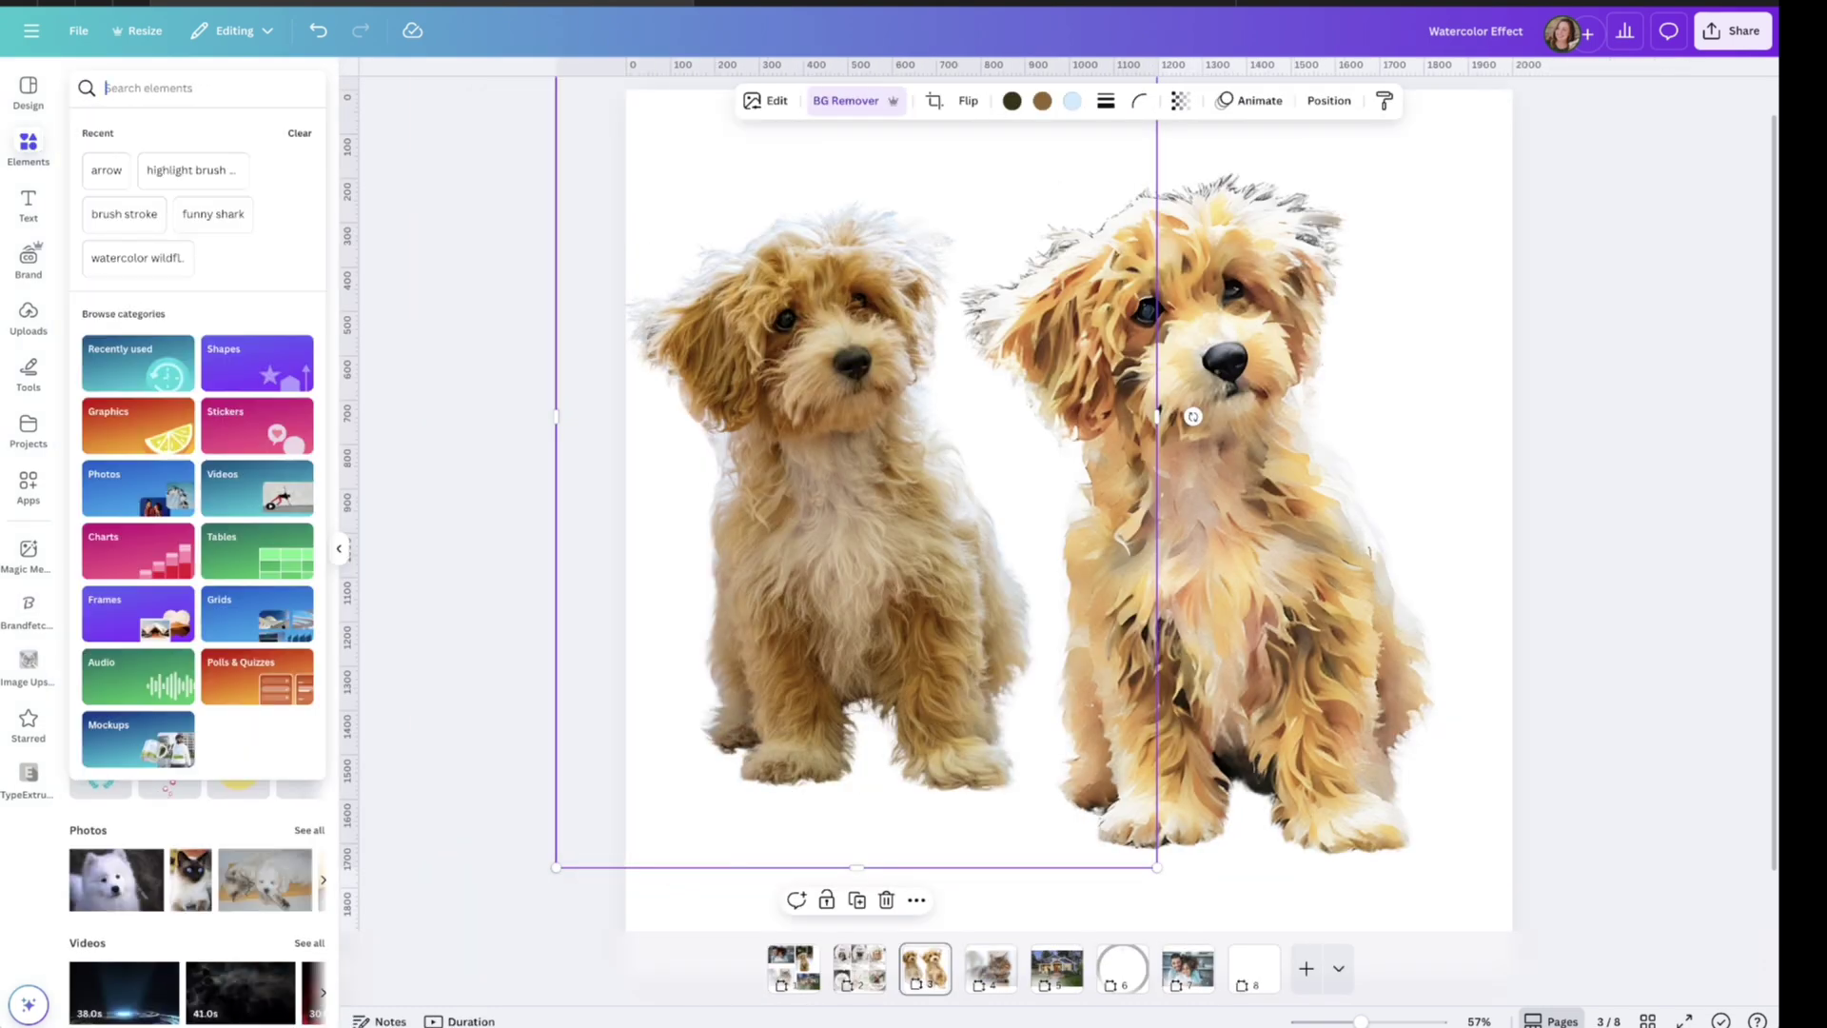
text(watercolor splash)
key(Return)
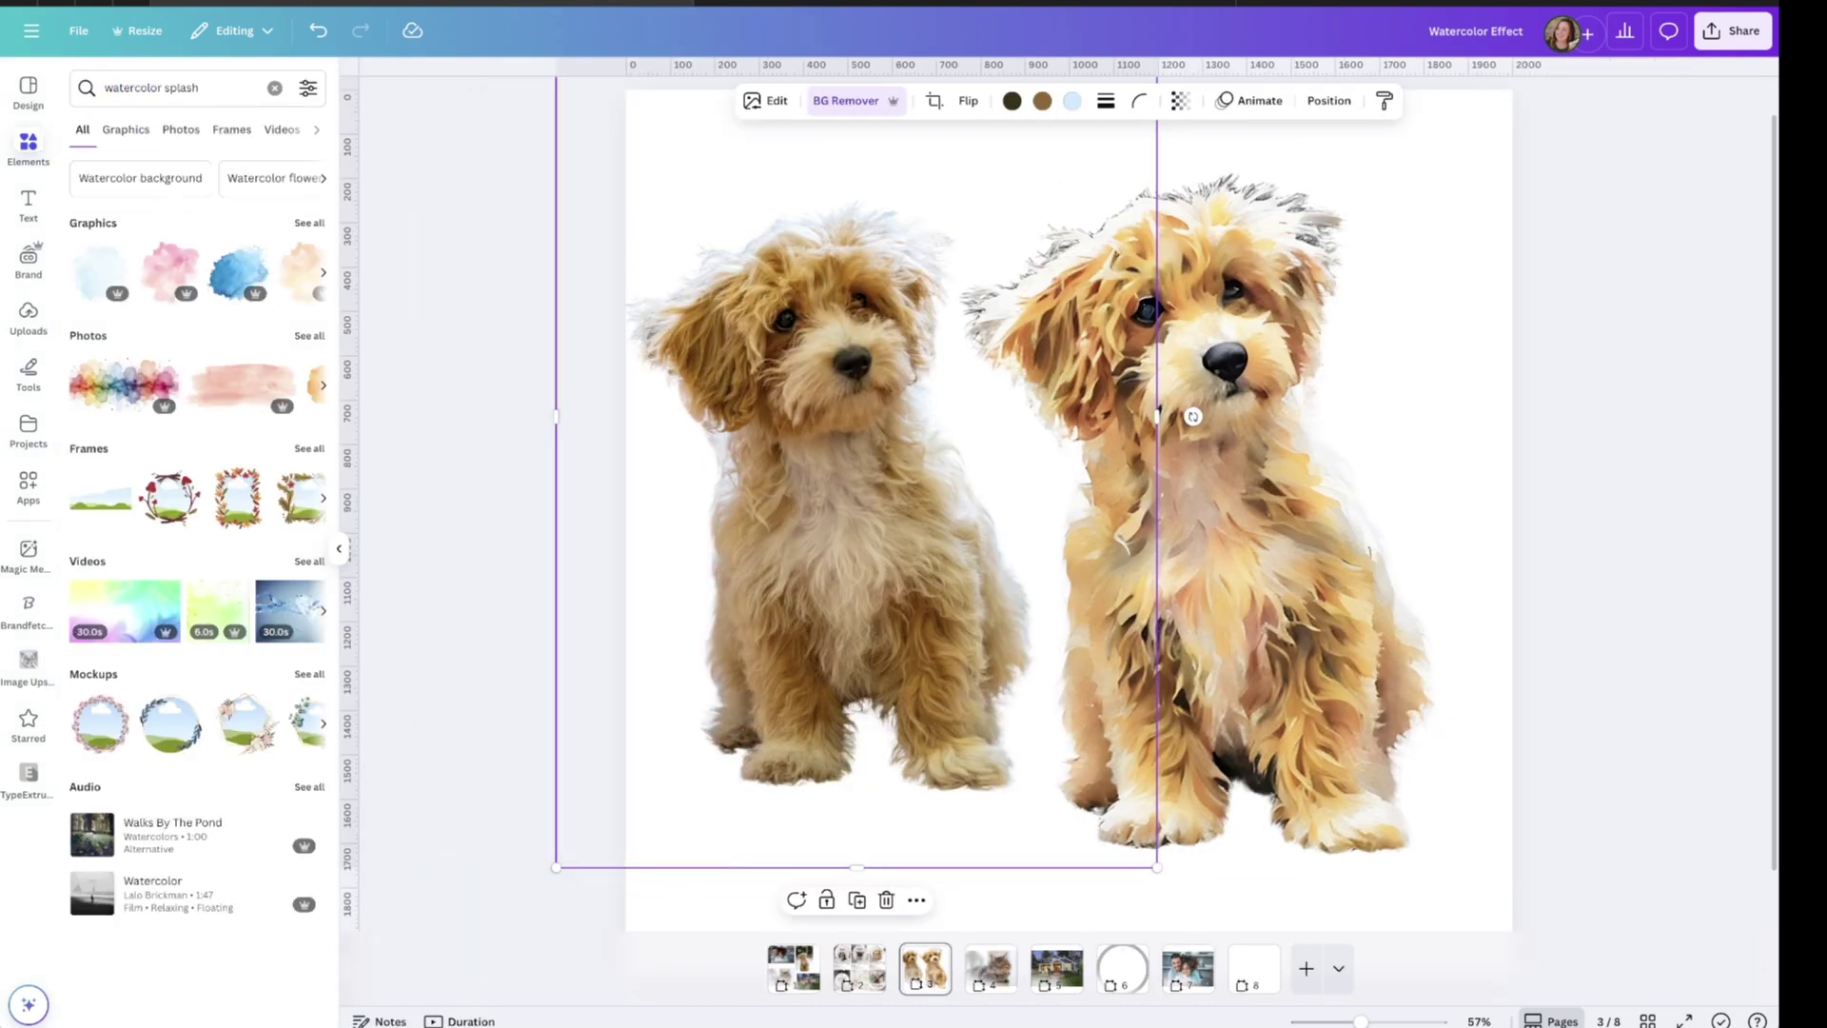
click(309, 223)
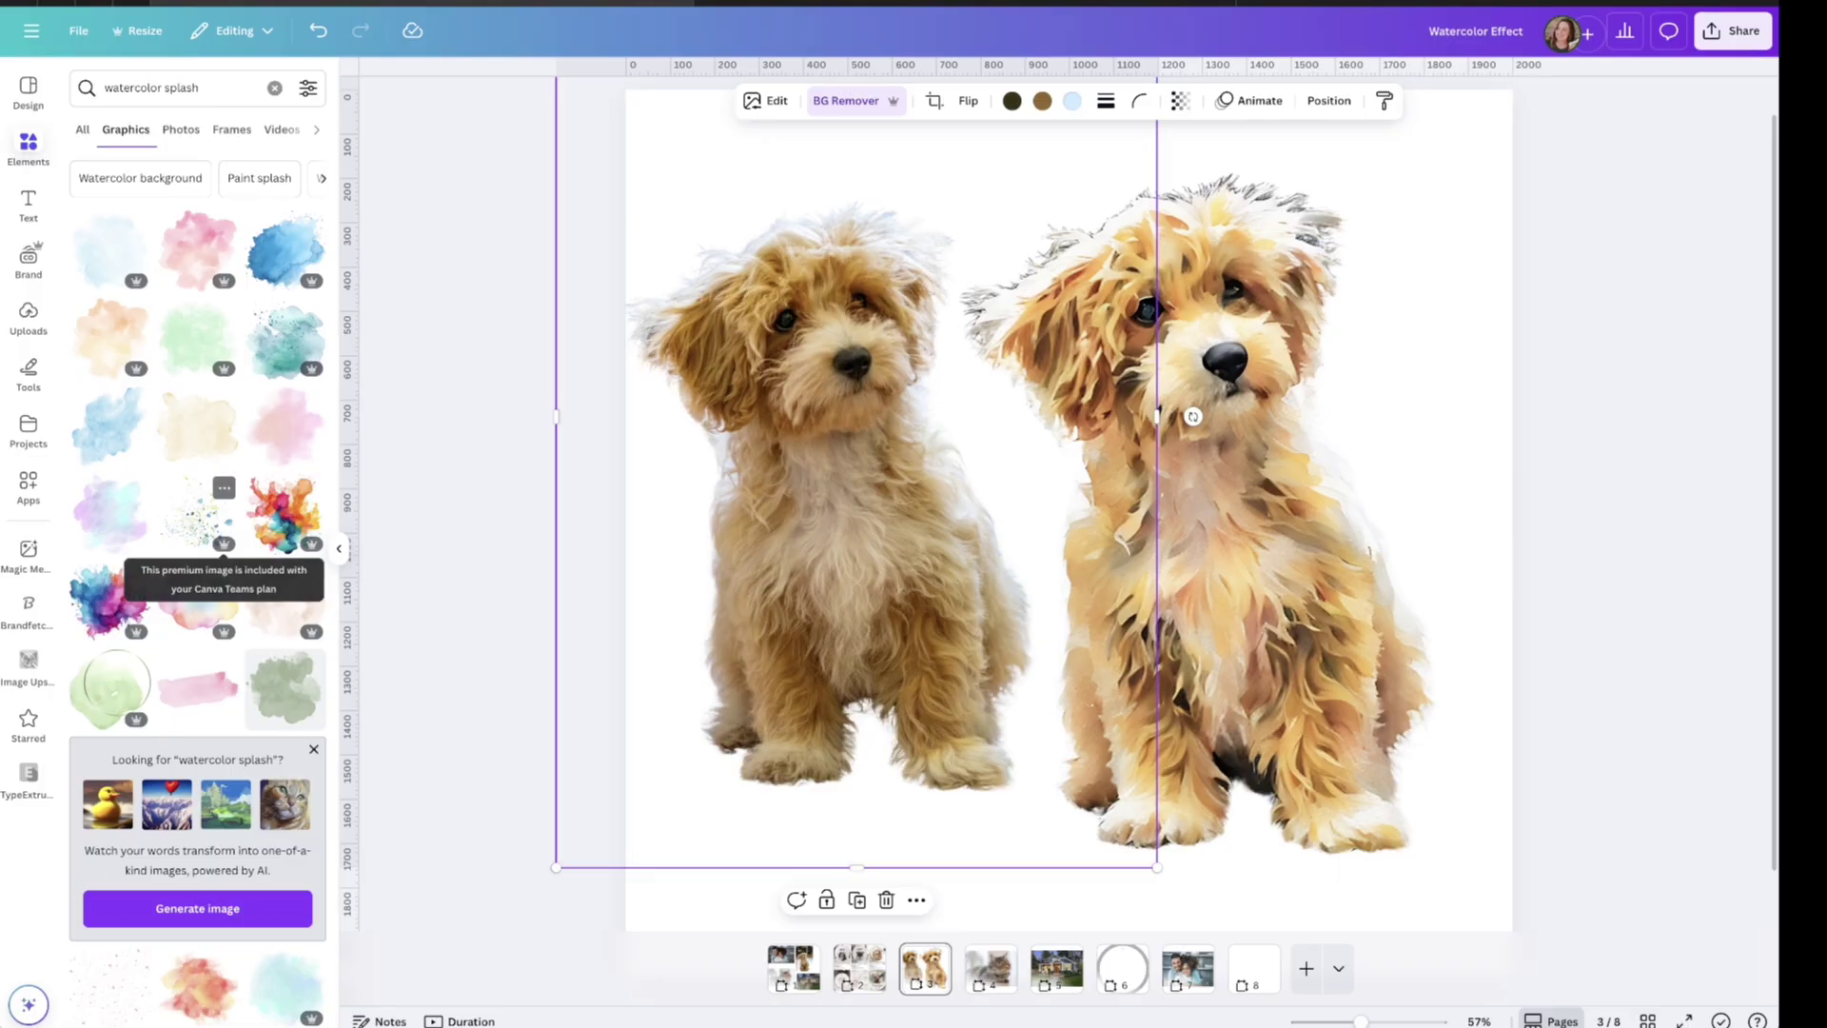
click(110, 514)
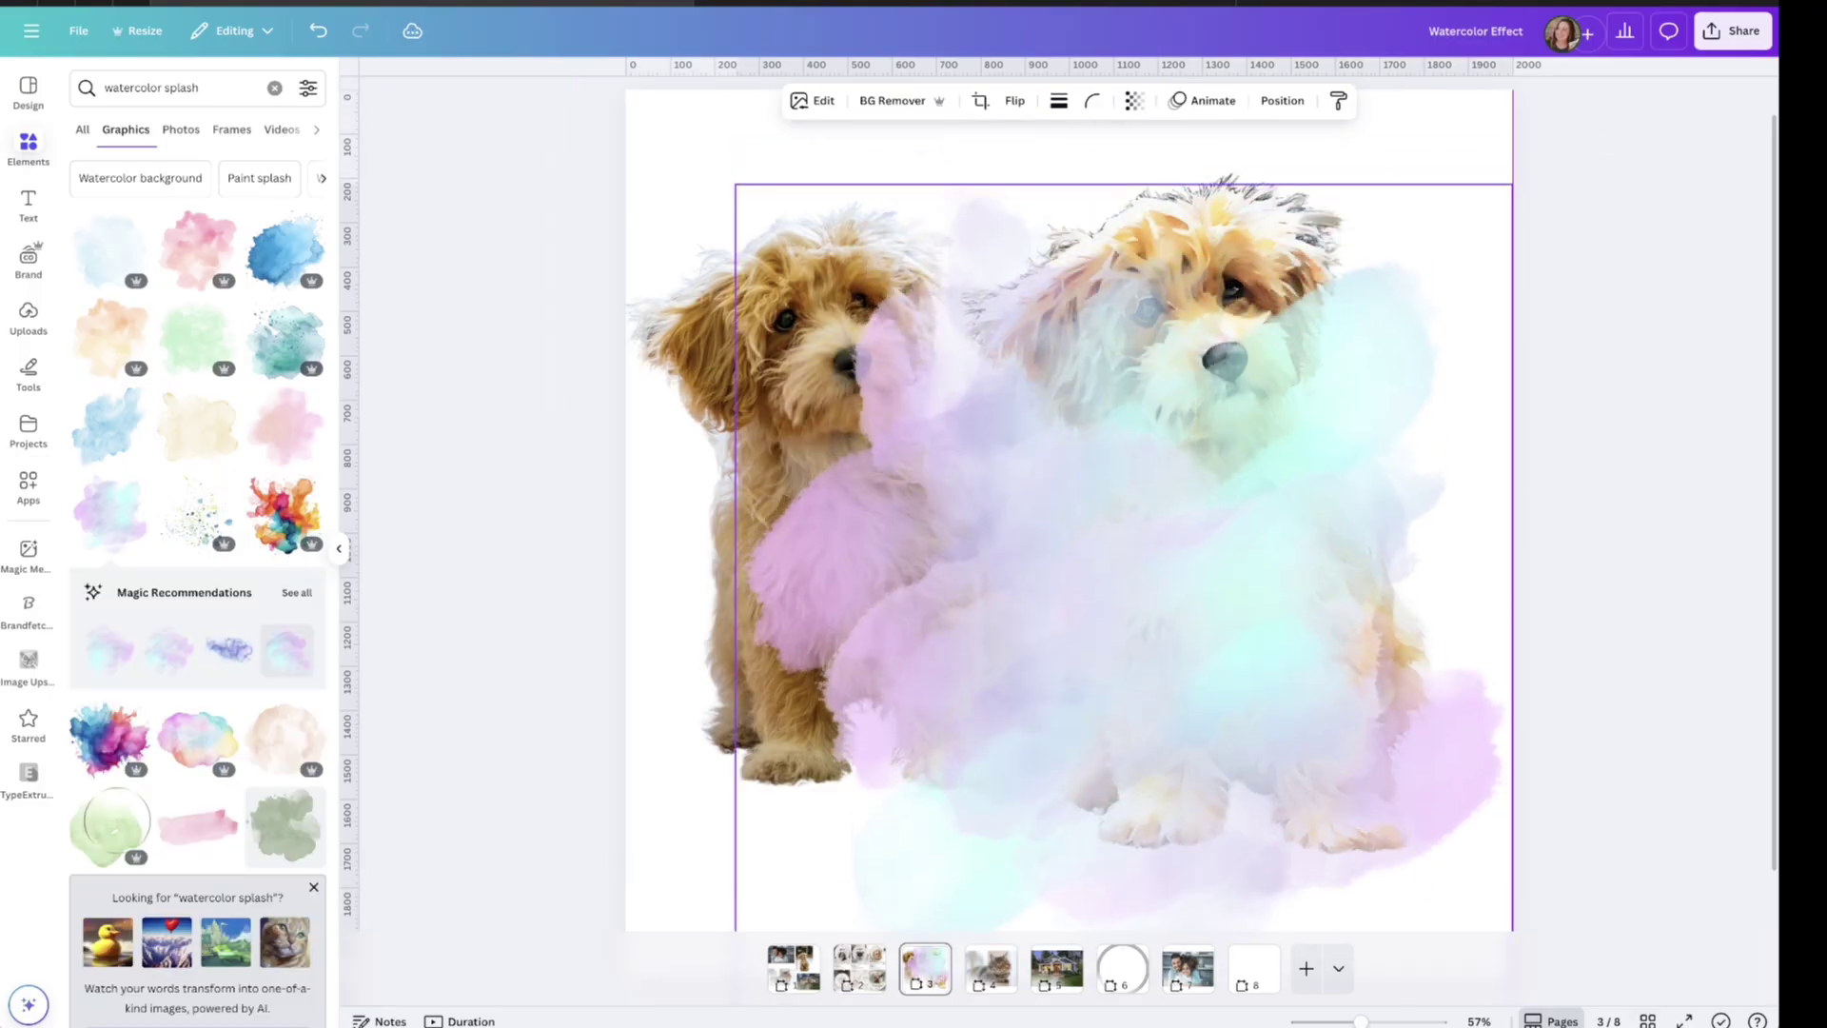
Step: Send the pastel splash to the back and move the watercolor dog lower over it
click(1281, 100)
click(305, 218)
click(1190, 492)
drag(1190, 492, 1153, 708)
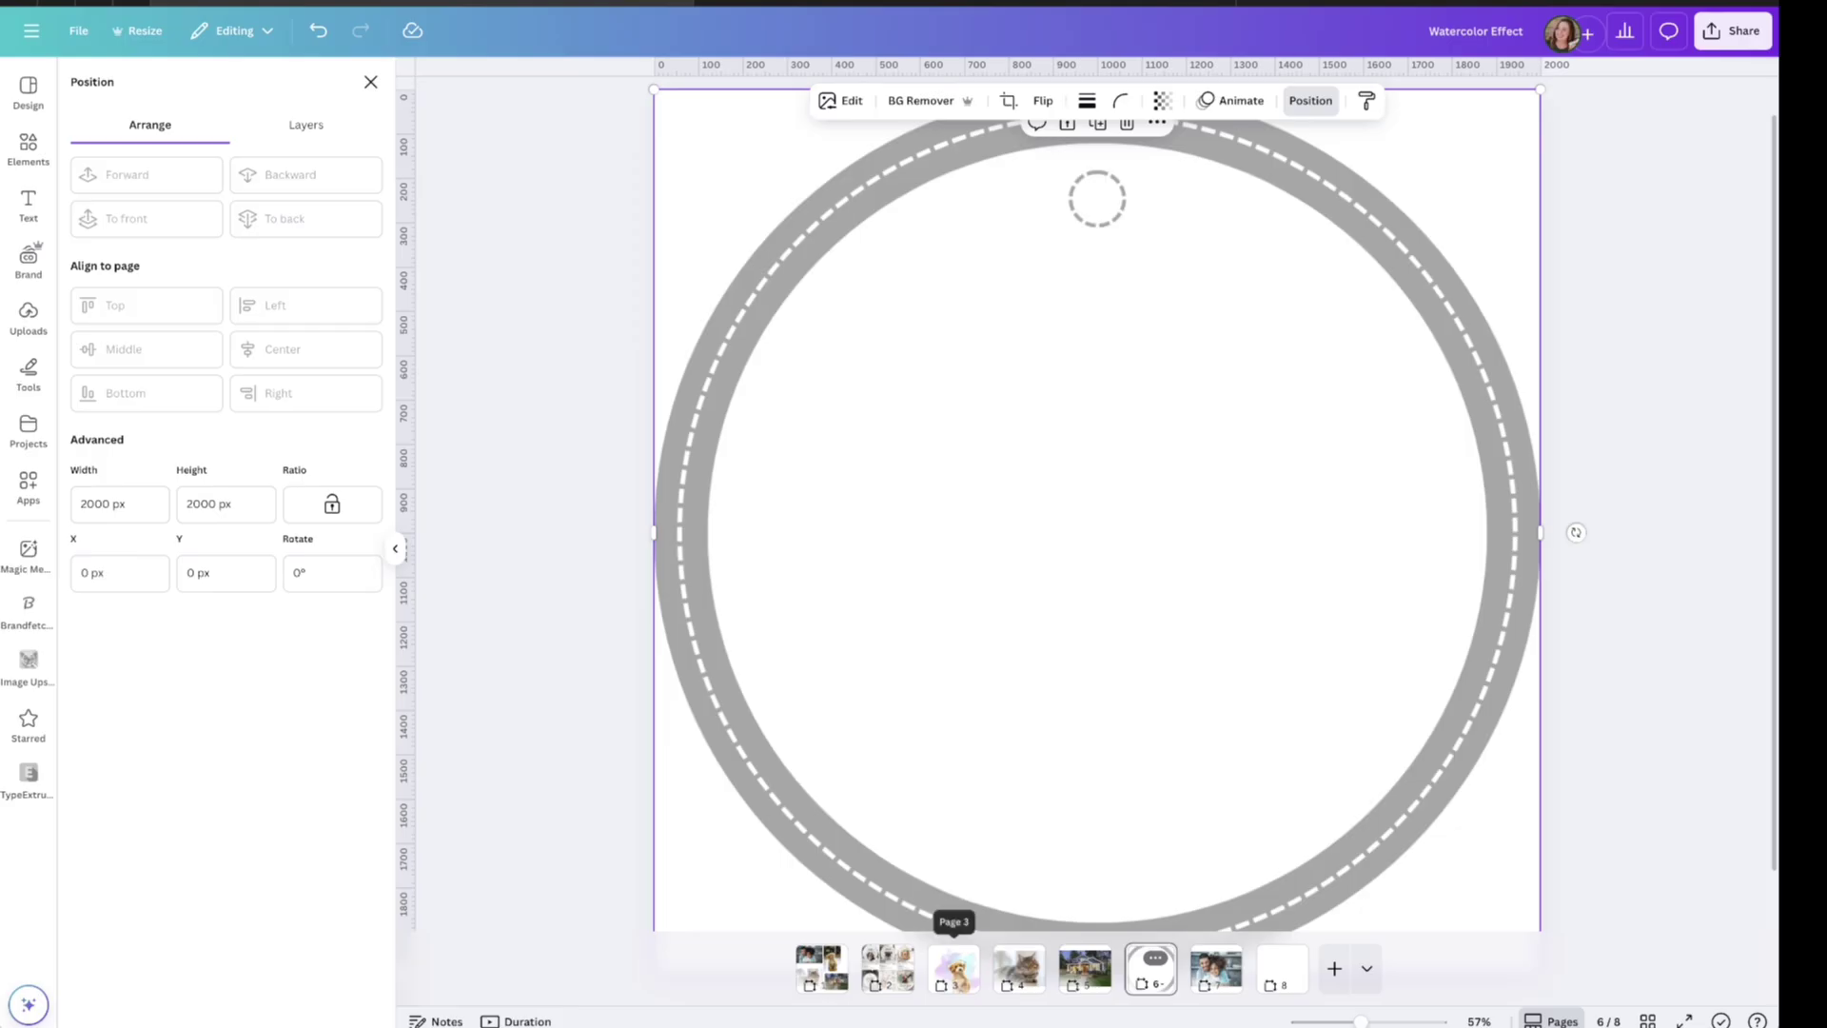
Step: Paste the gray circular template from page 6 onto the dog page and send it behind the dog and splash
click(954, 968)
key(ctrl+v)
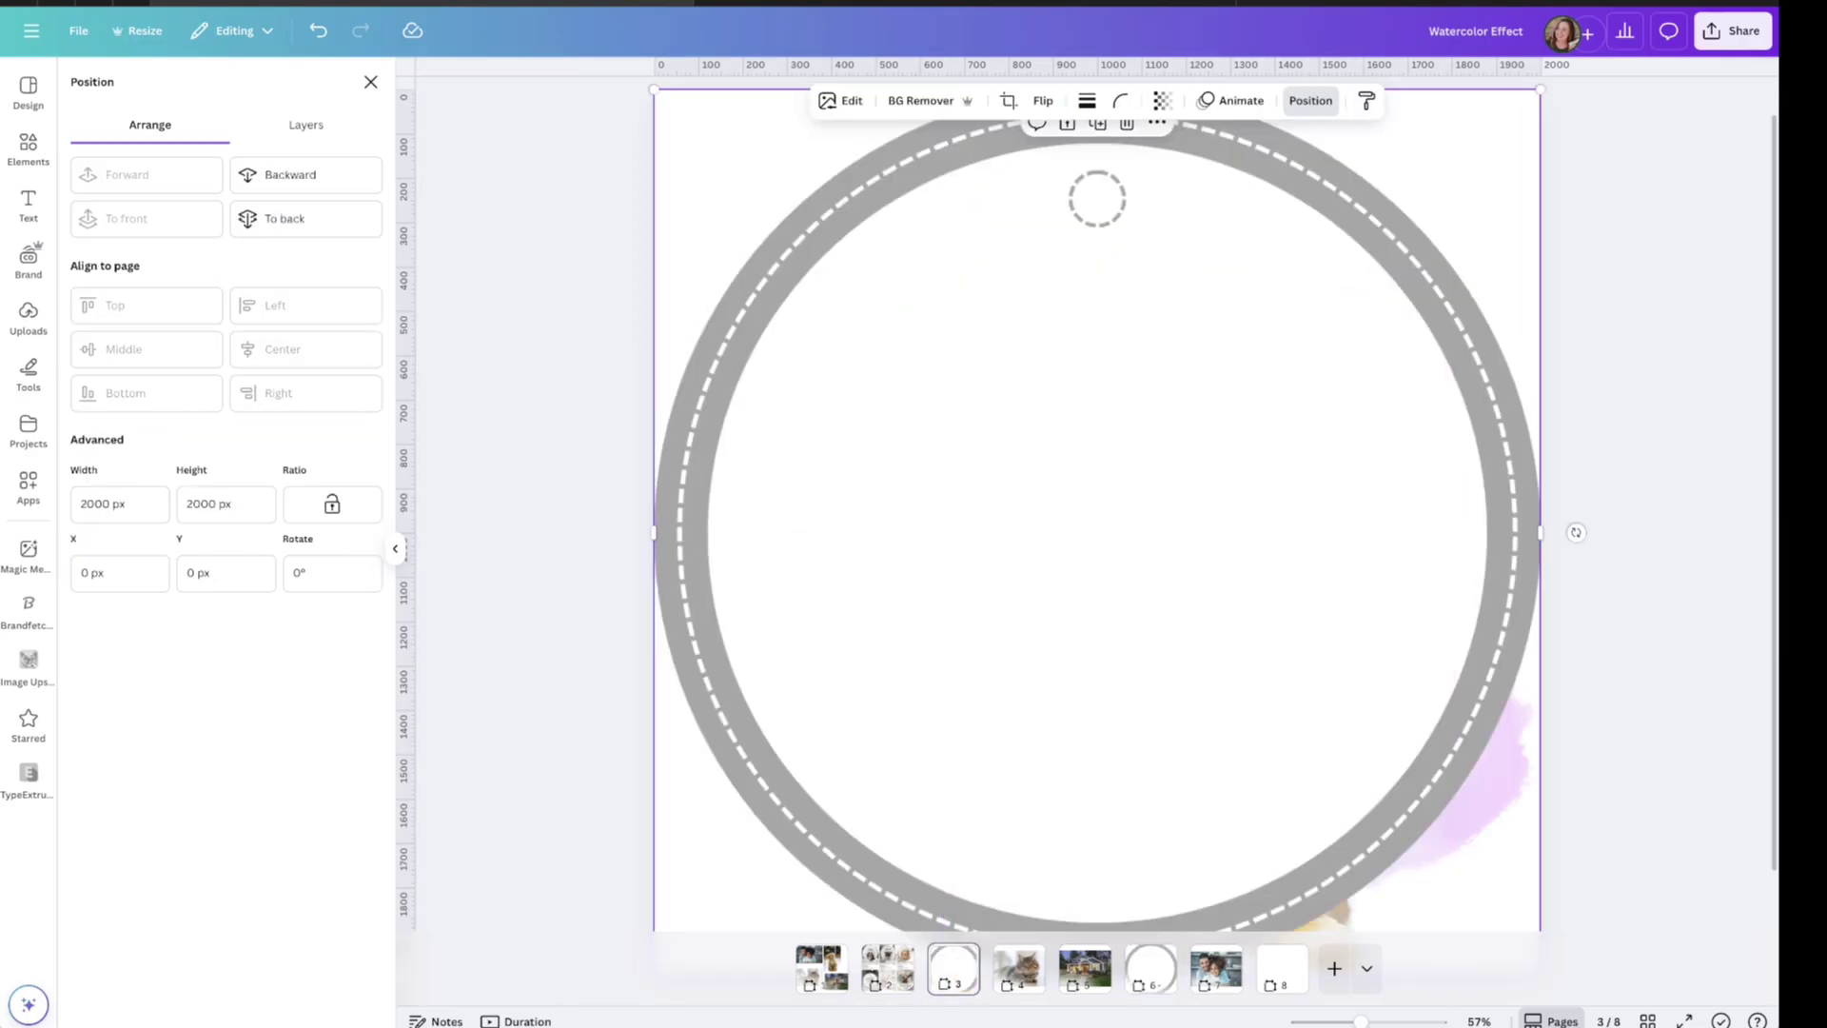
key(ctrl+alt+[)
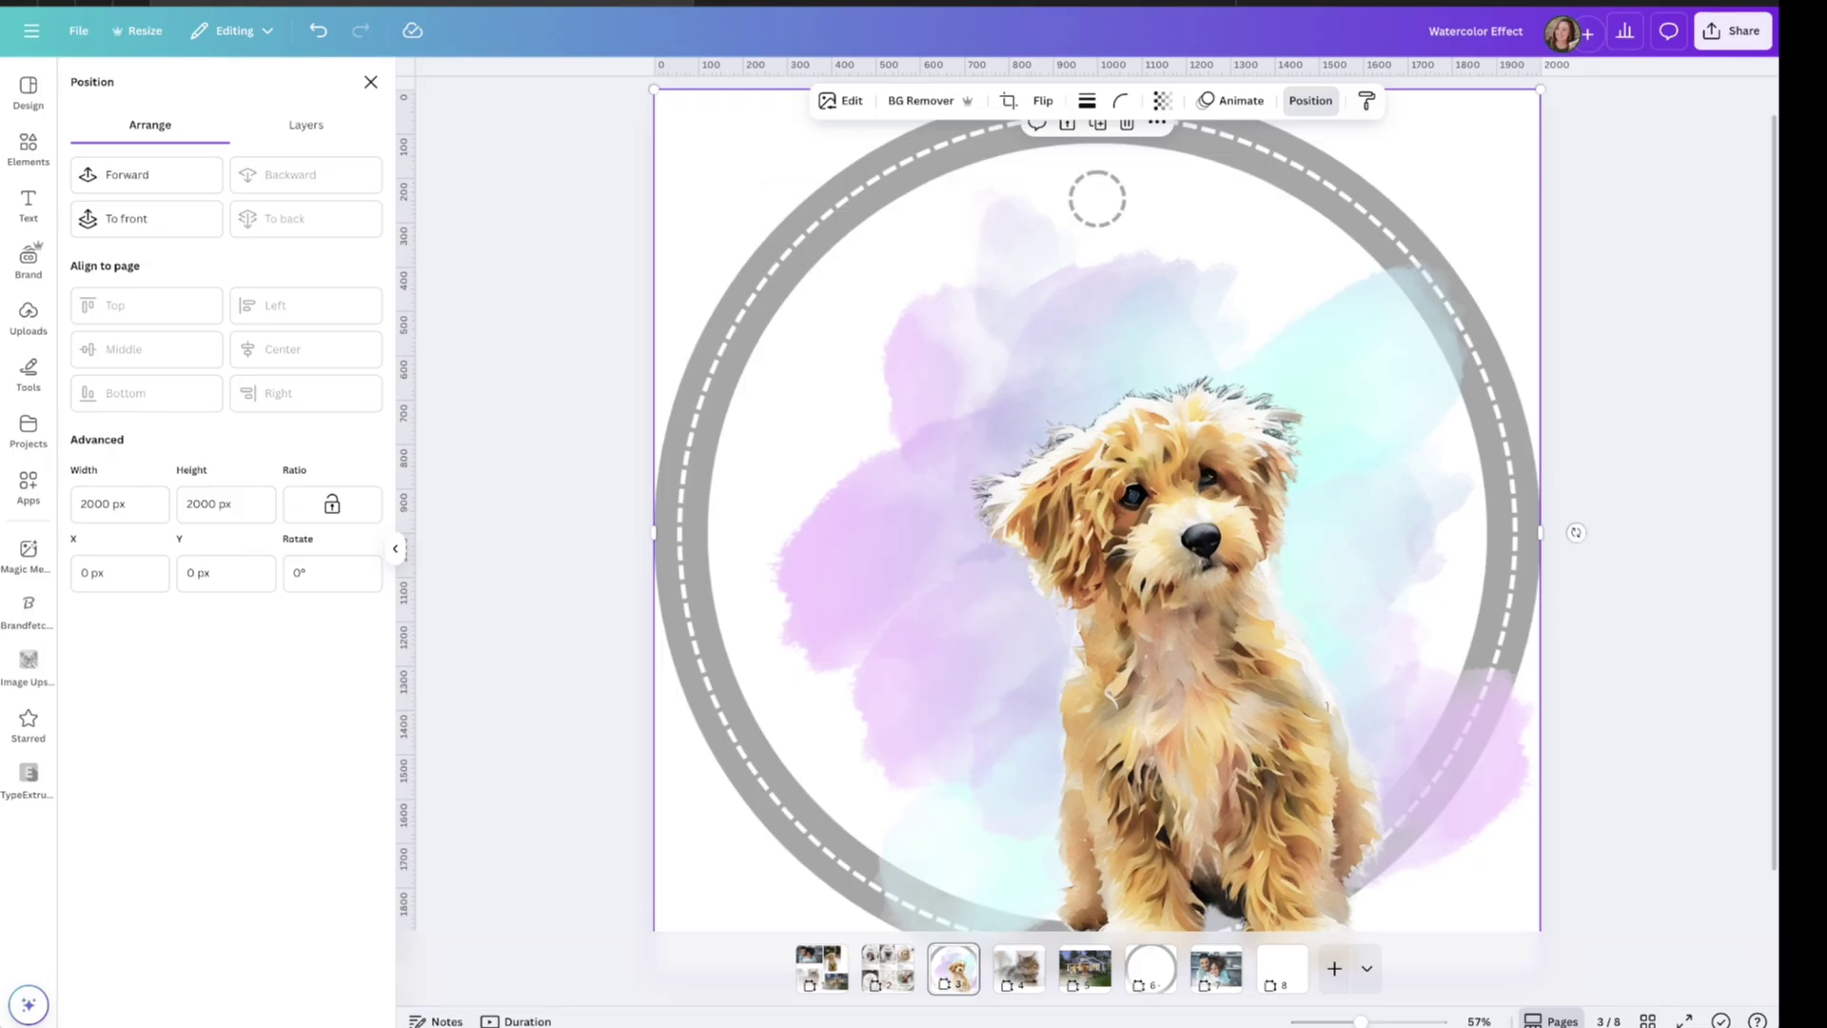
key(Escape)
key(shift+Right)
key(shift+Right)
key(shift+Right)
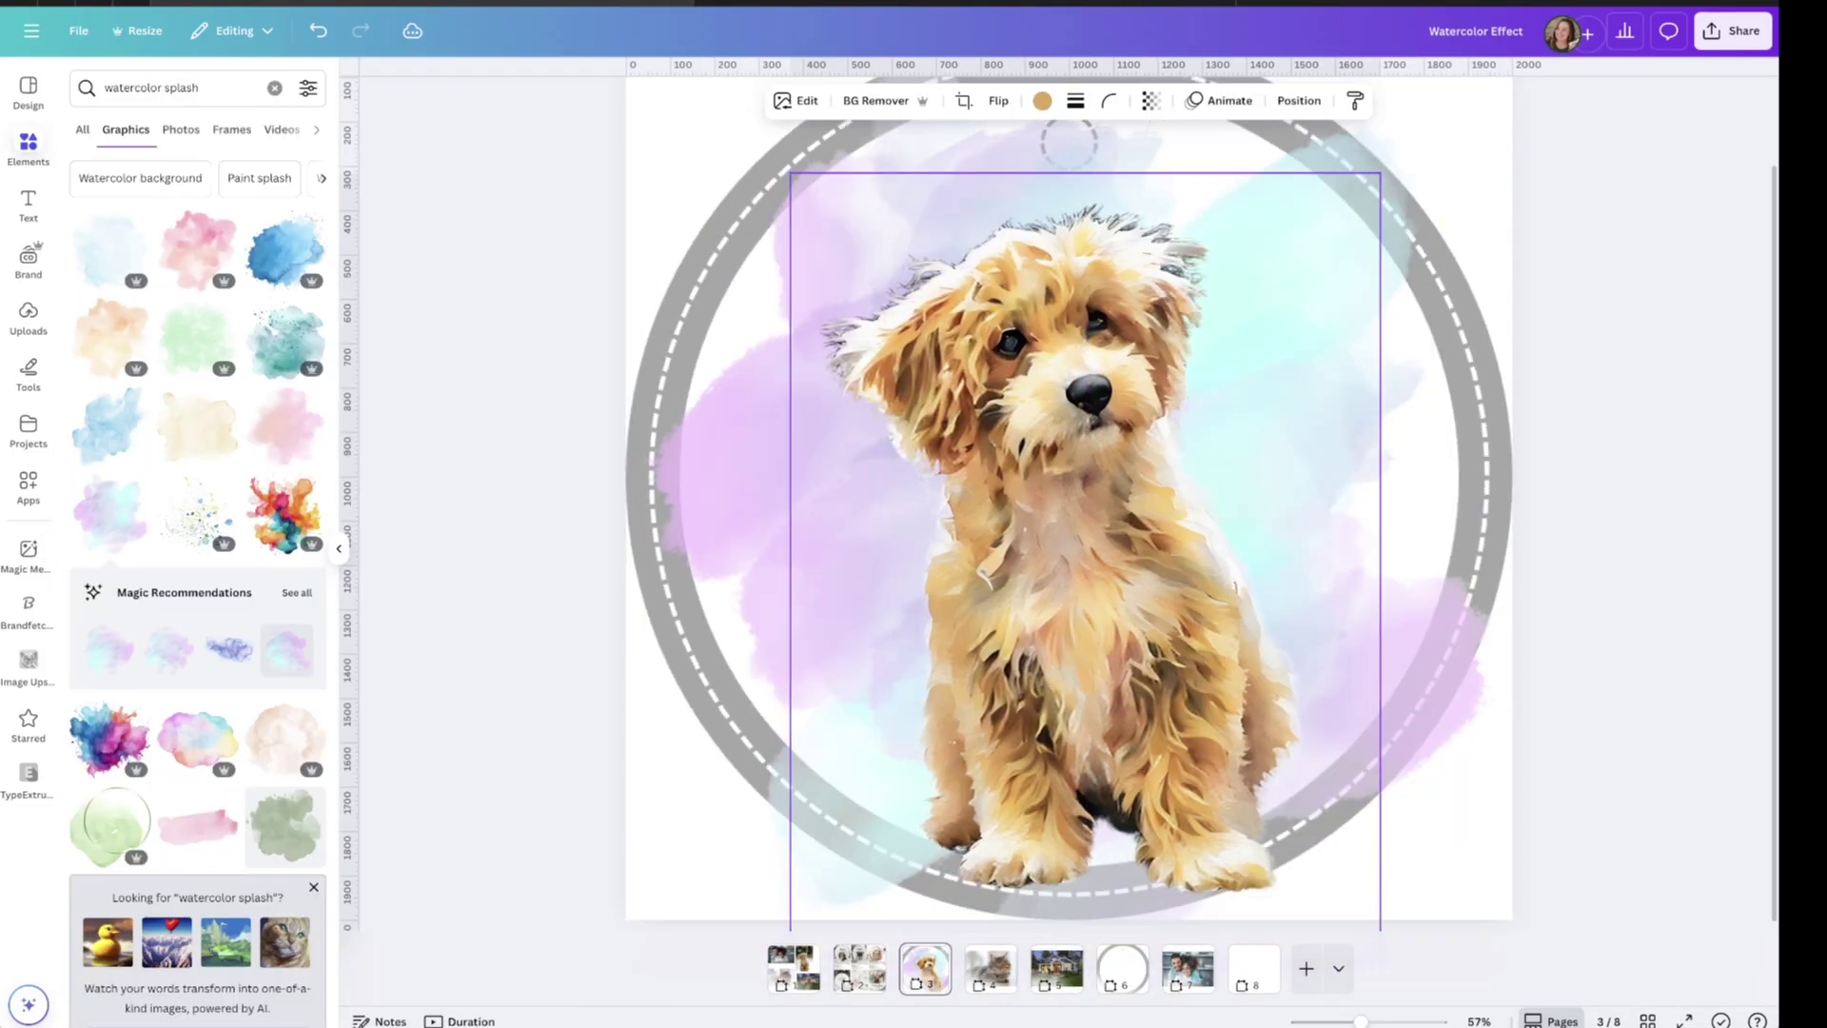
Step: Enlarge the watercolor dog at the lower part of the circle and shrink the pastel splash to fit behind it
click(1485, 399)
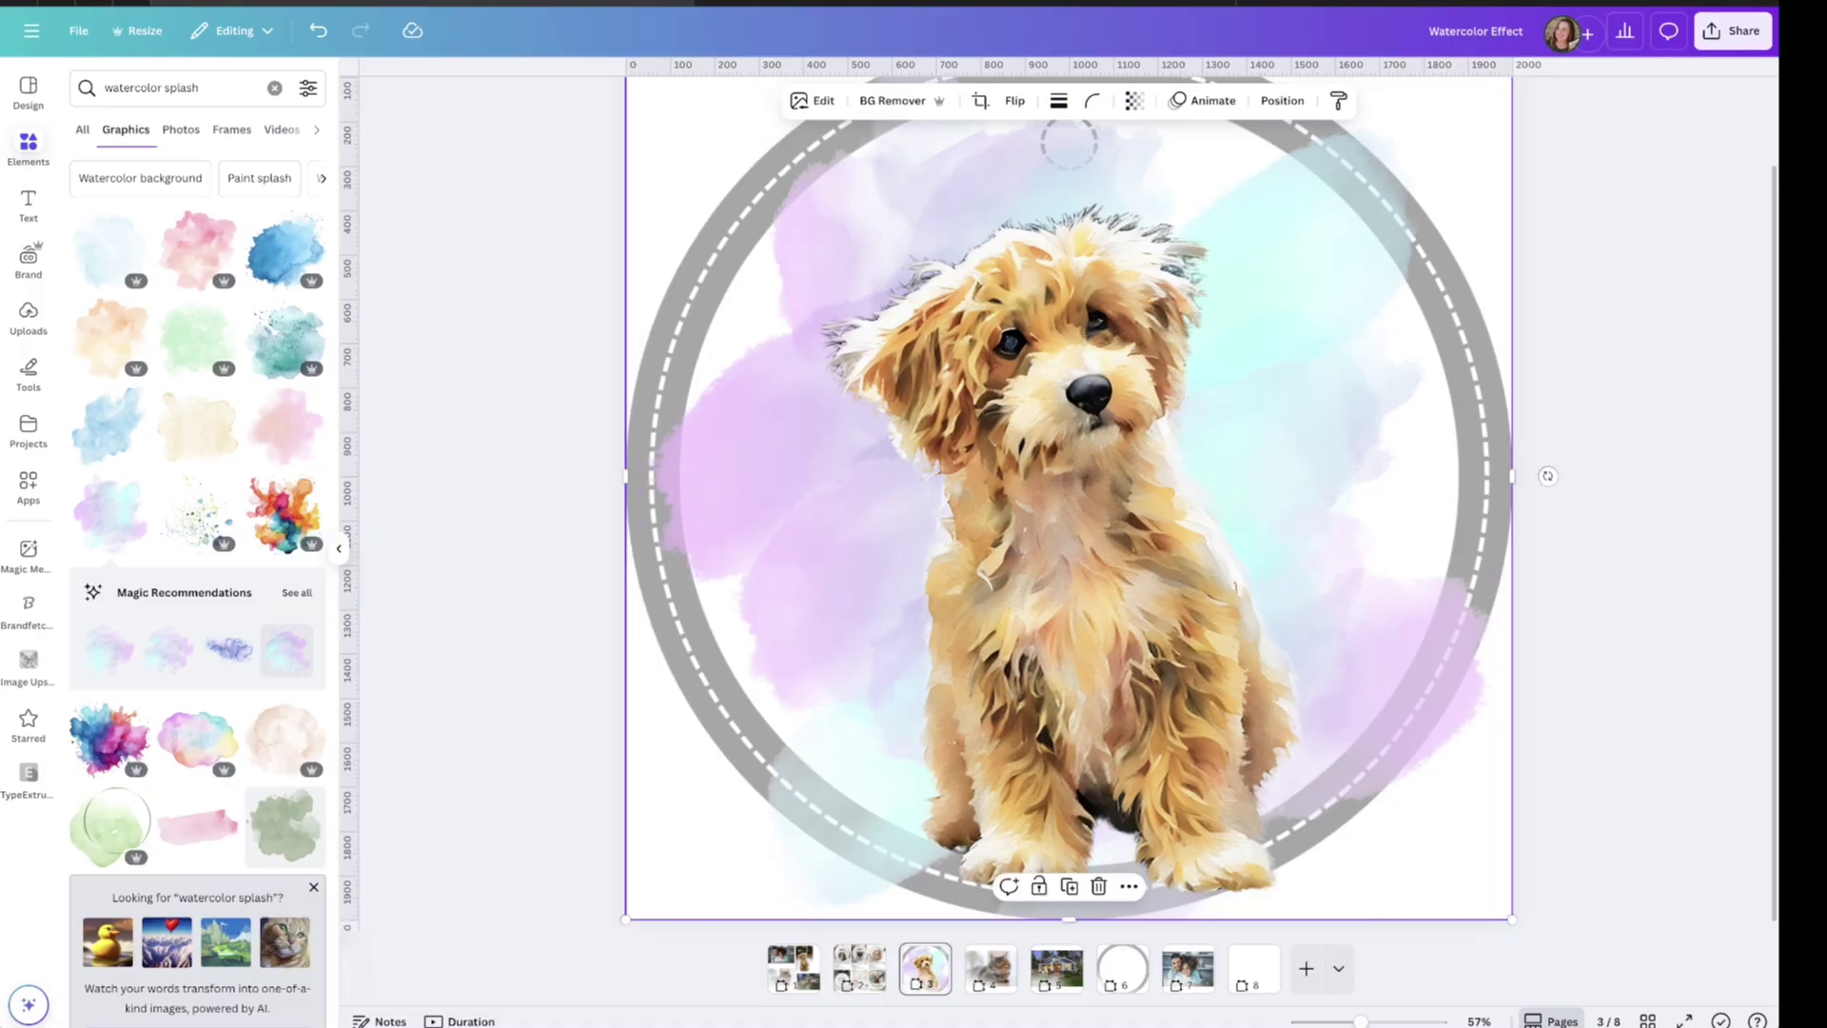
scroll(1085, 549, up, 2)
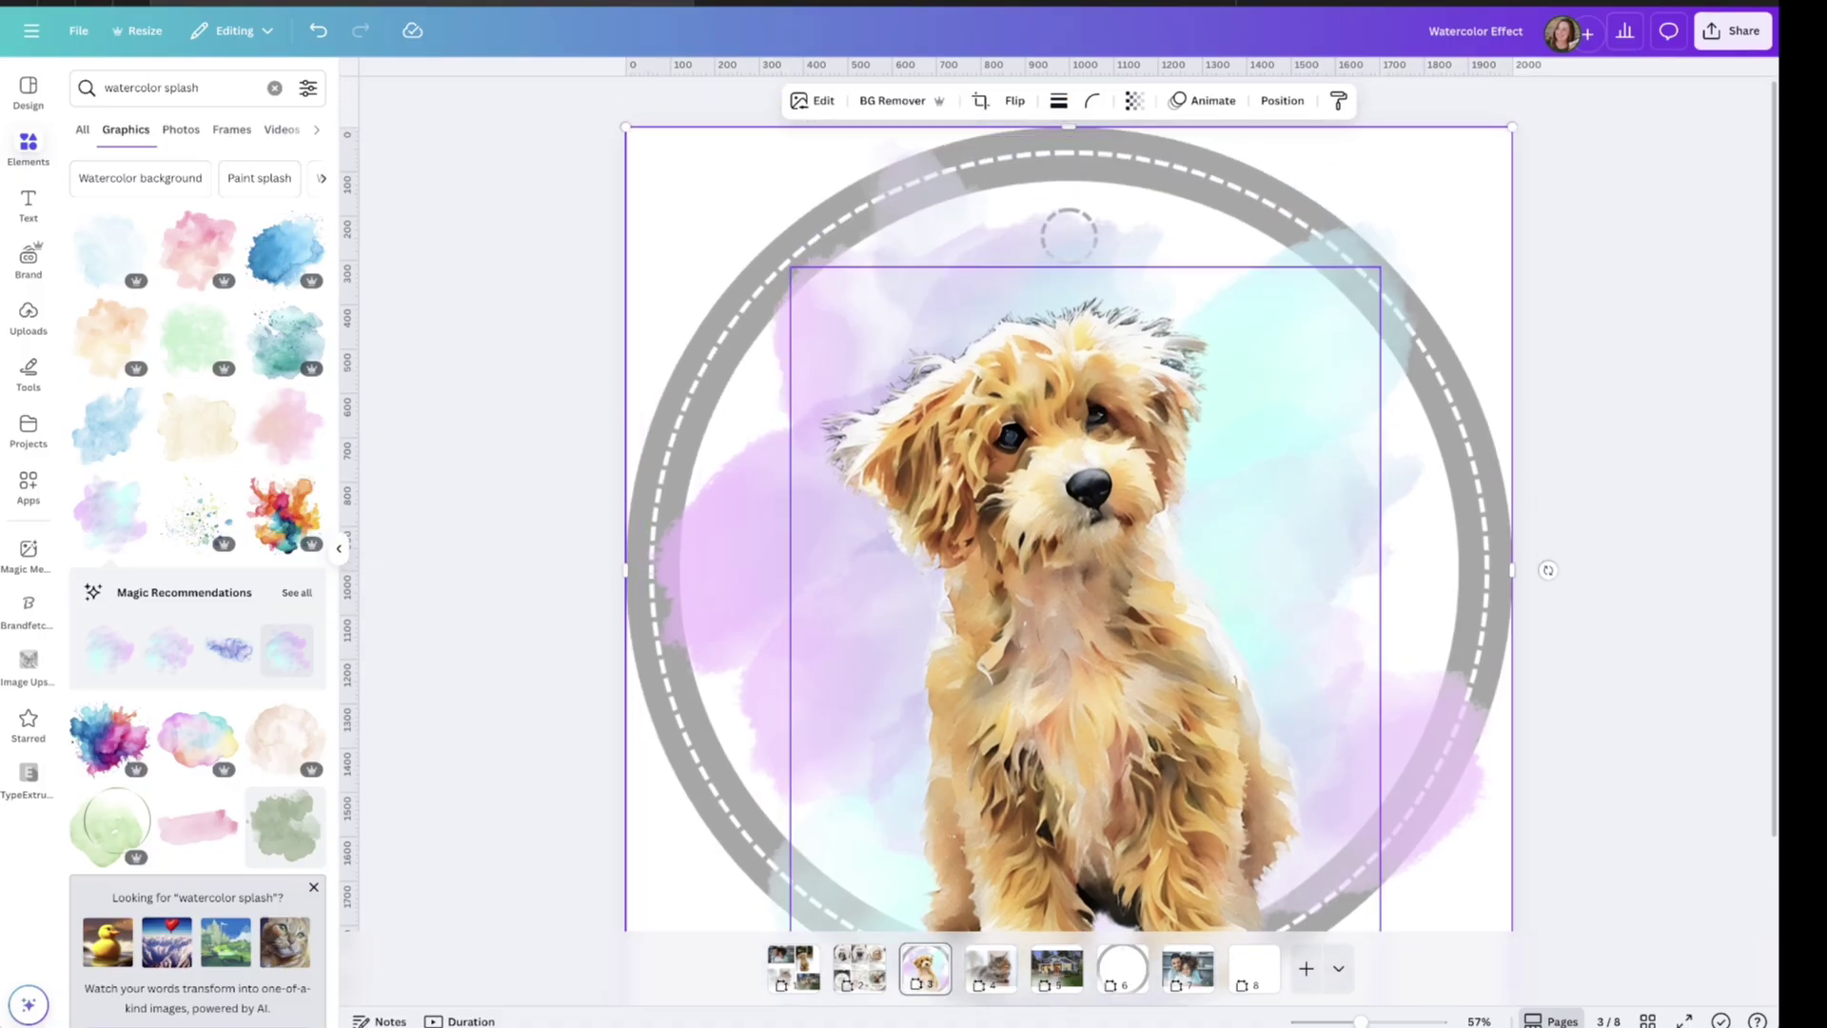
scroll(1085, 549, down, 2)
drag(1075, 400, 1004, 636)
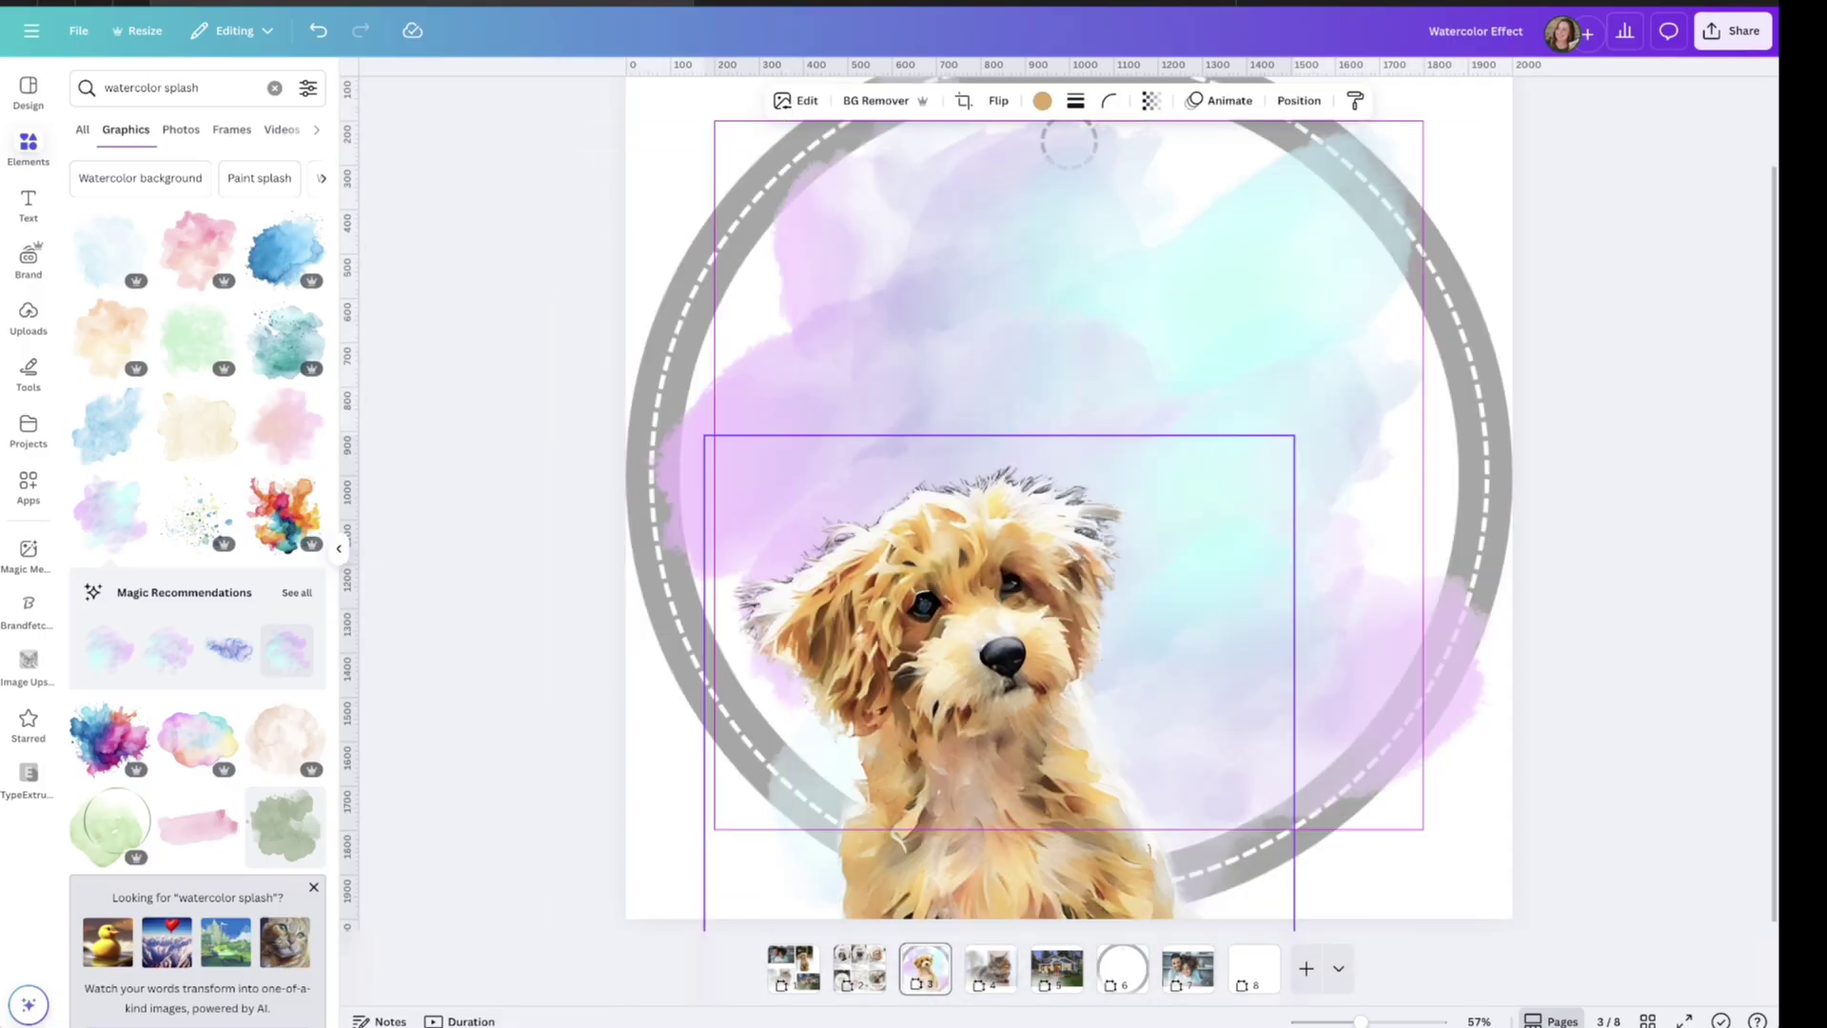
drag(1003, 636, 1003, 636)
drag(1293, 435, 1395, 299)
drag(1057, 561, 1084, 563)
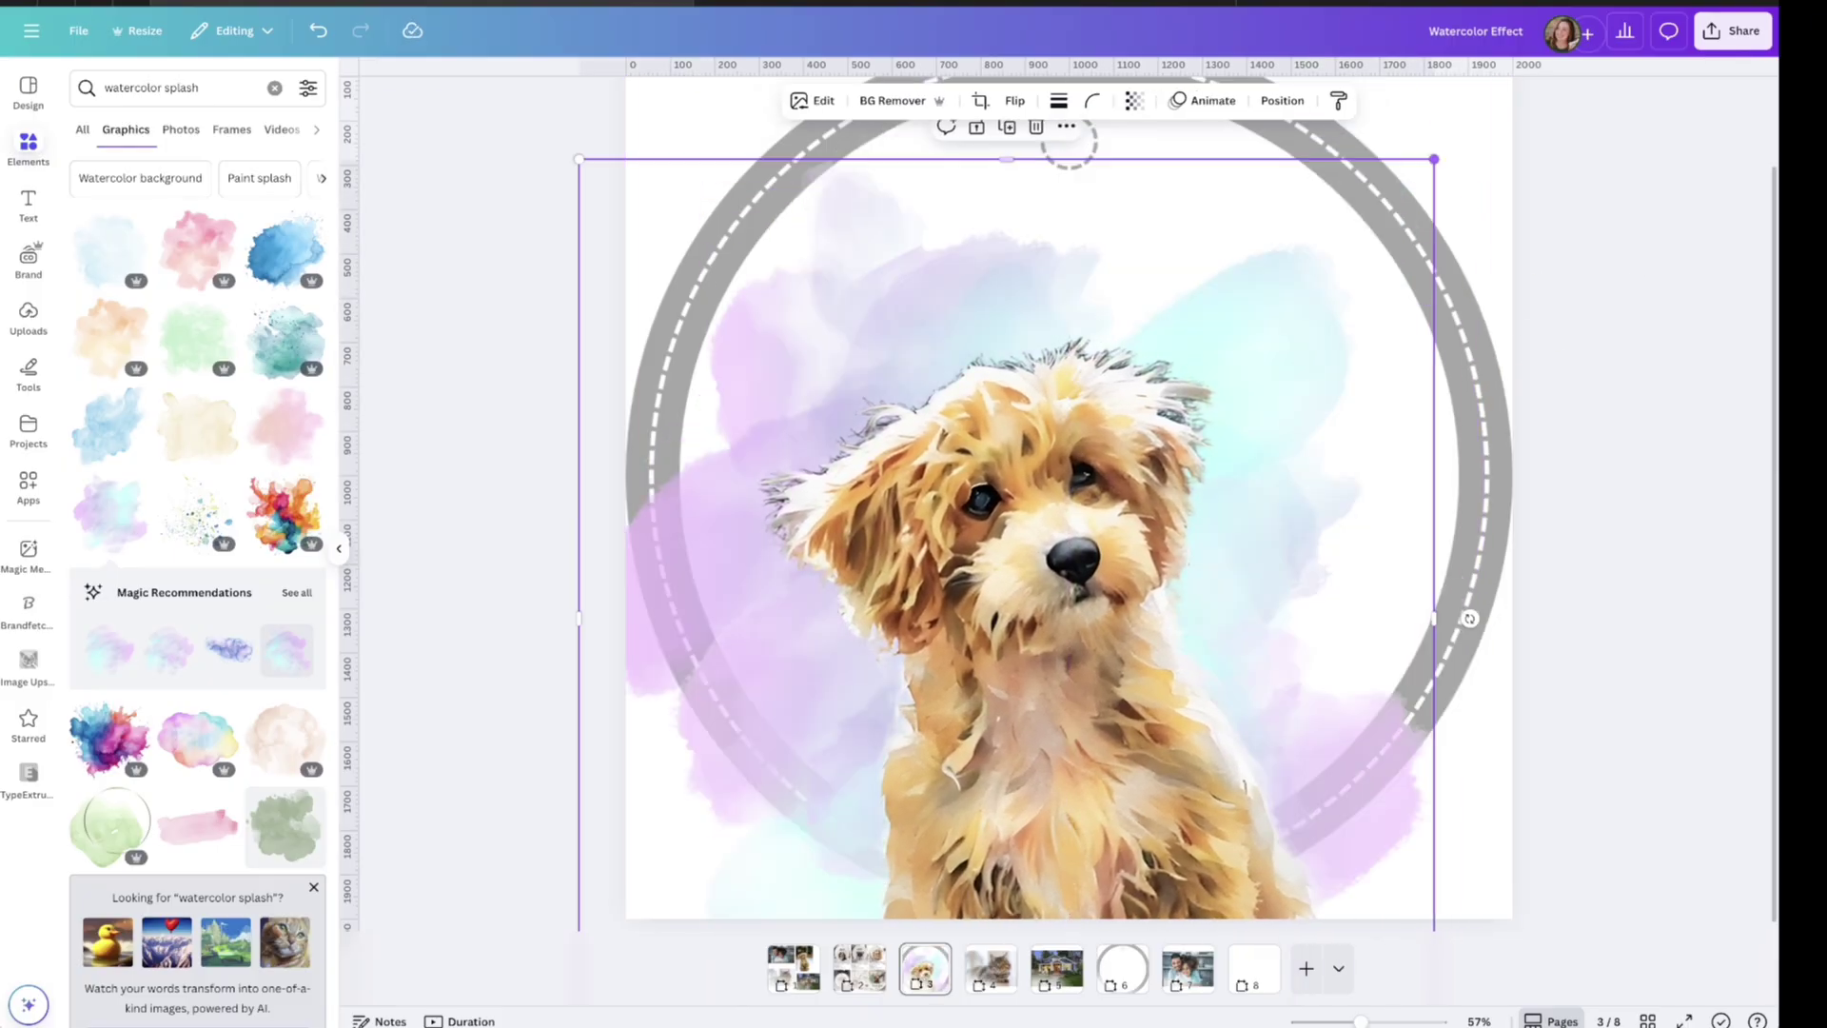
drag(1436, 159, 1261, 346)
click(1074, 562)
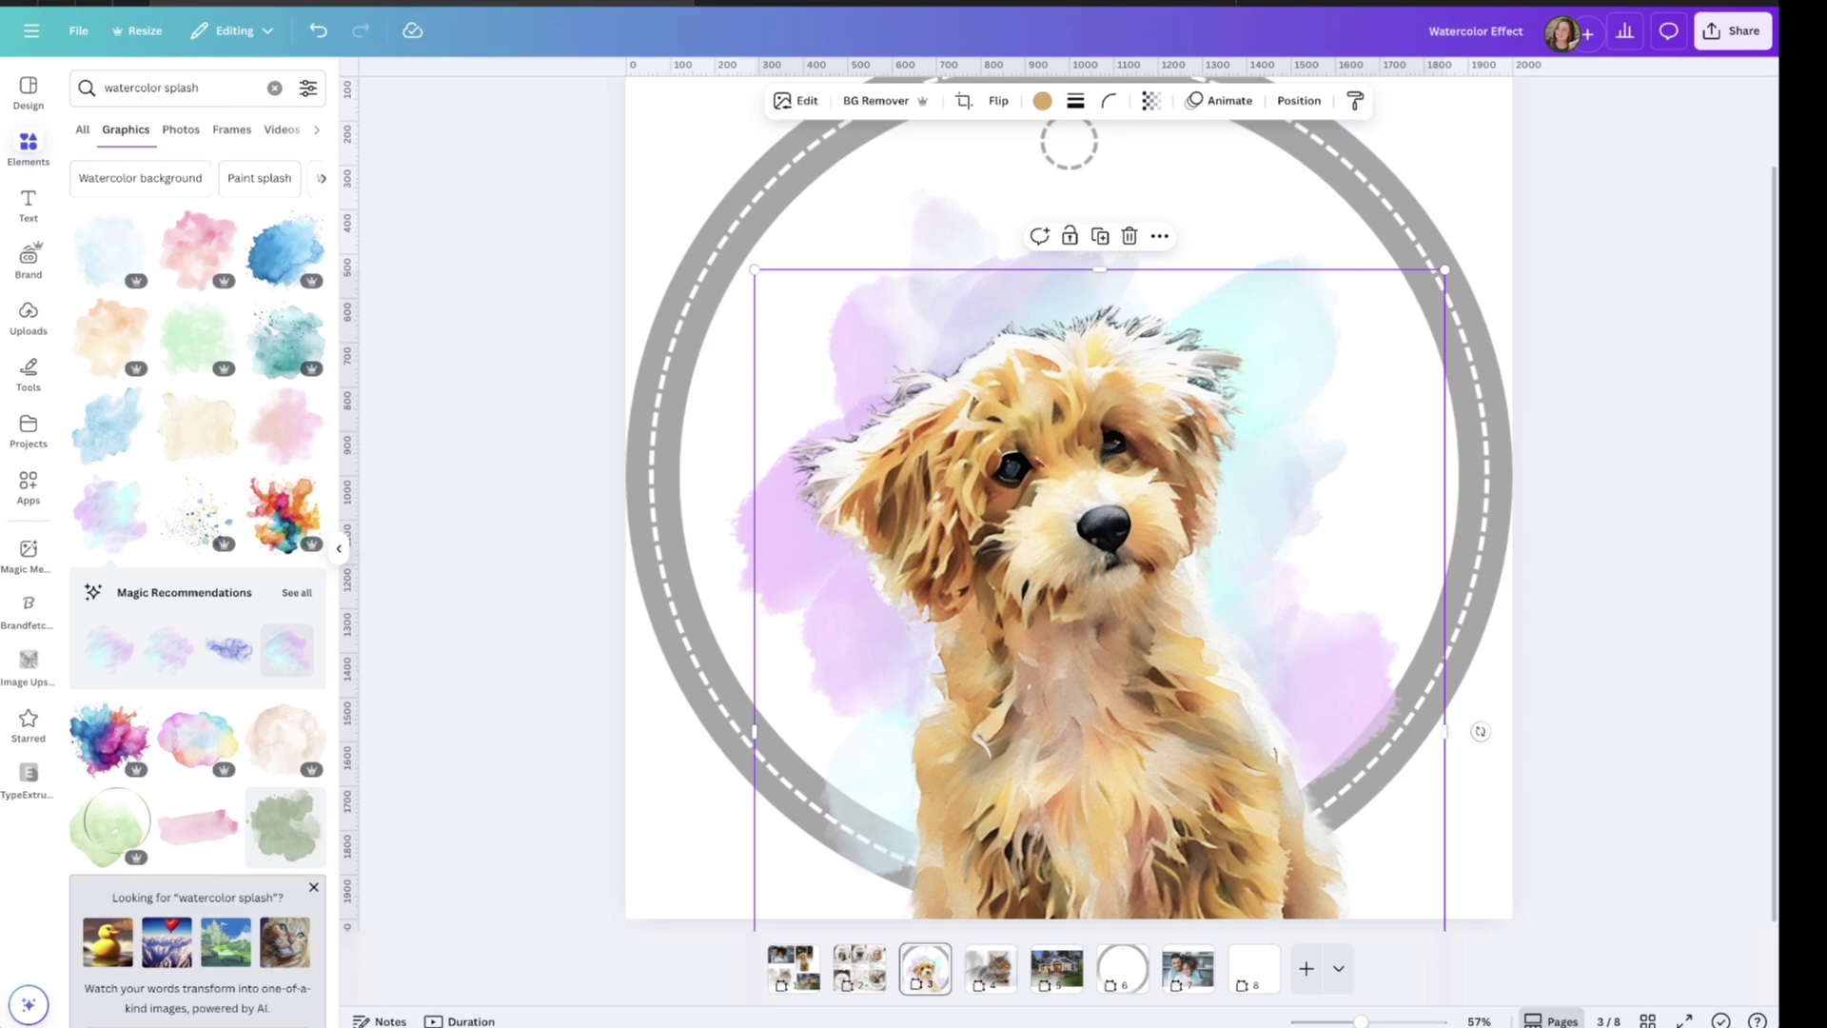
Step: Add the text OLLIE in the Brixton Outline font at size 124 and place it above the dog's head
key(t)
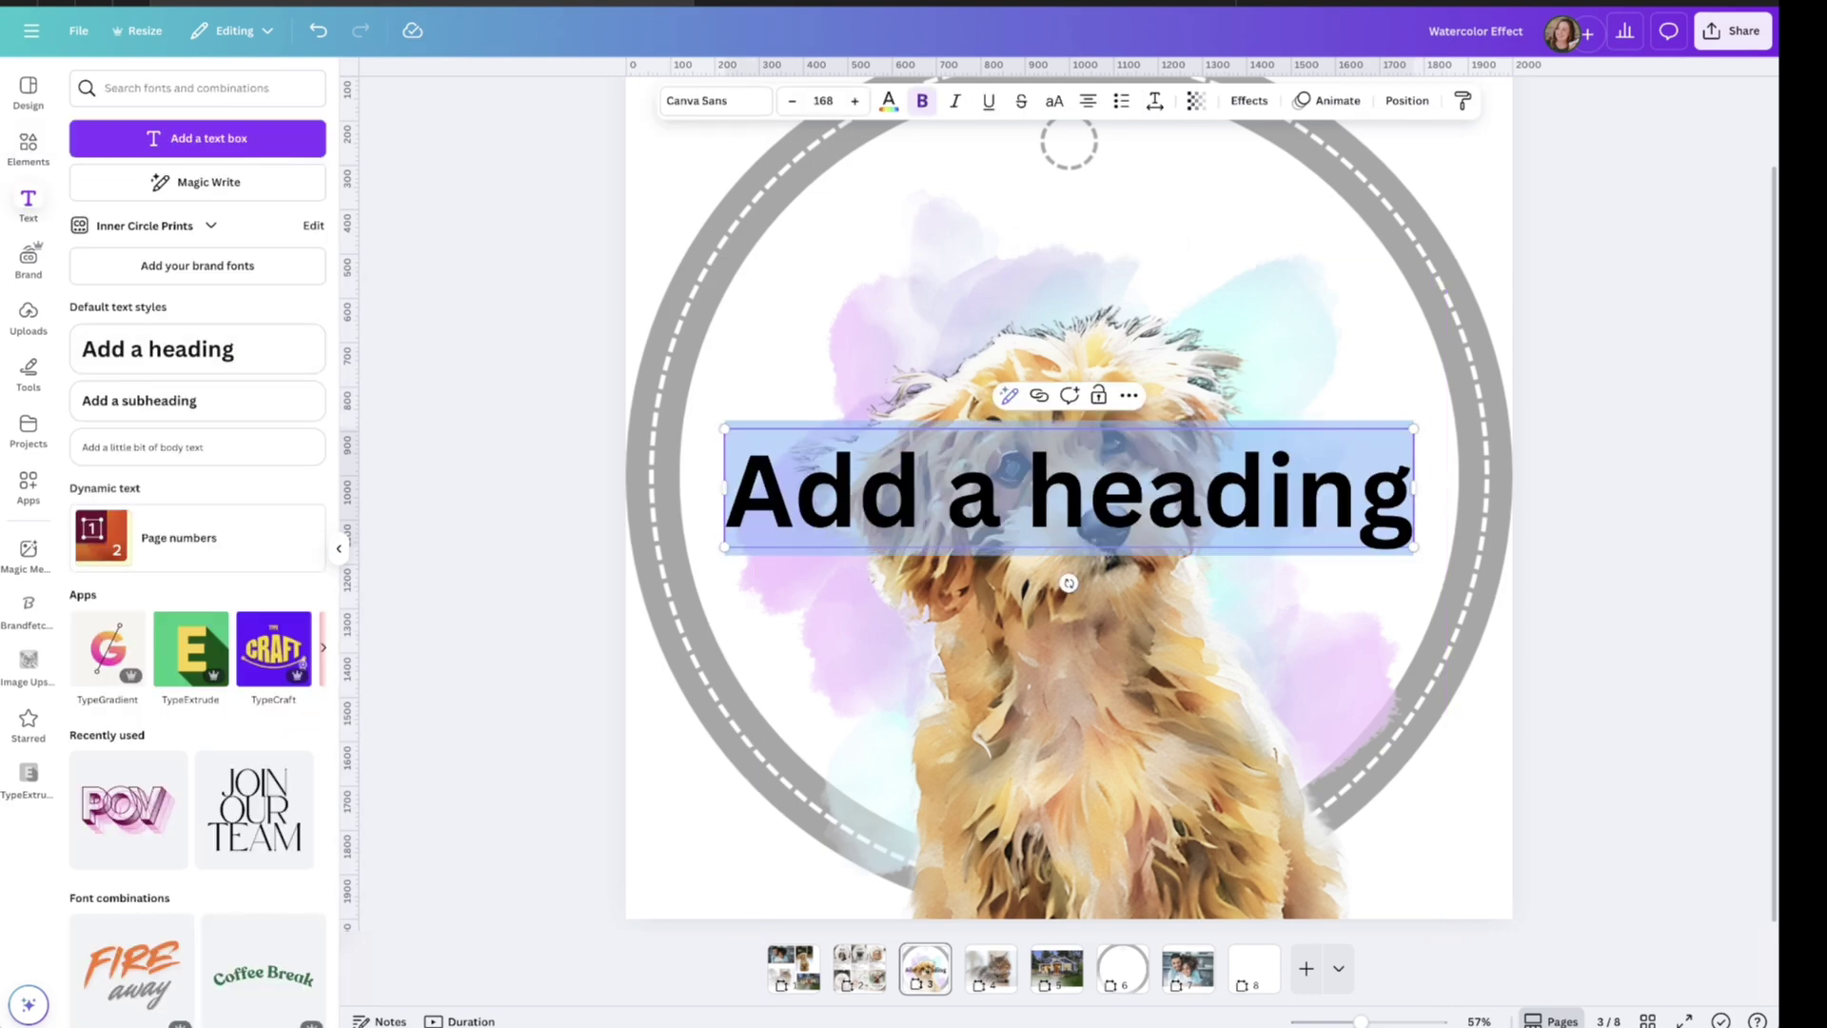
text(OLLIE)
key(ctrl+a)
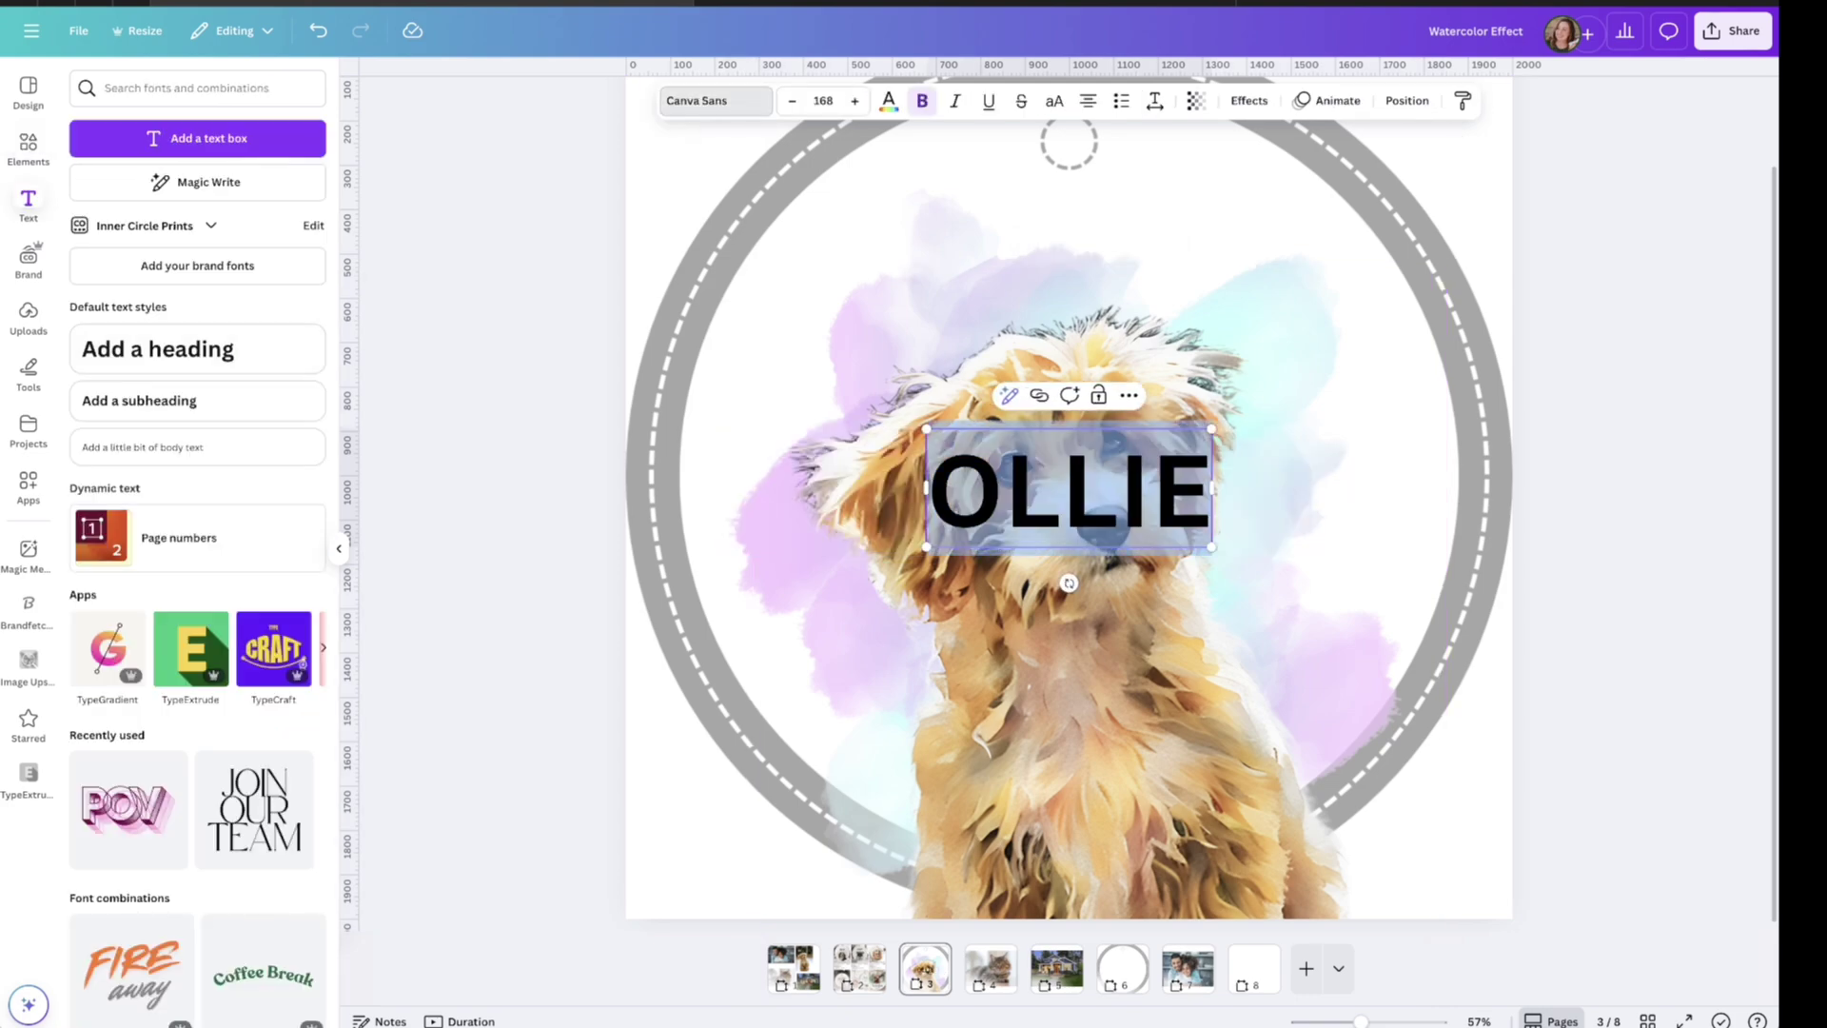
click(715, 100)
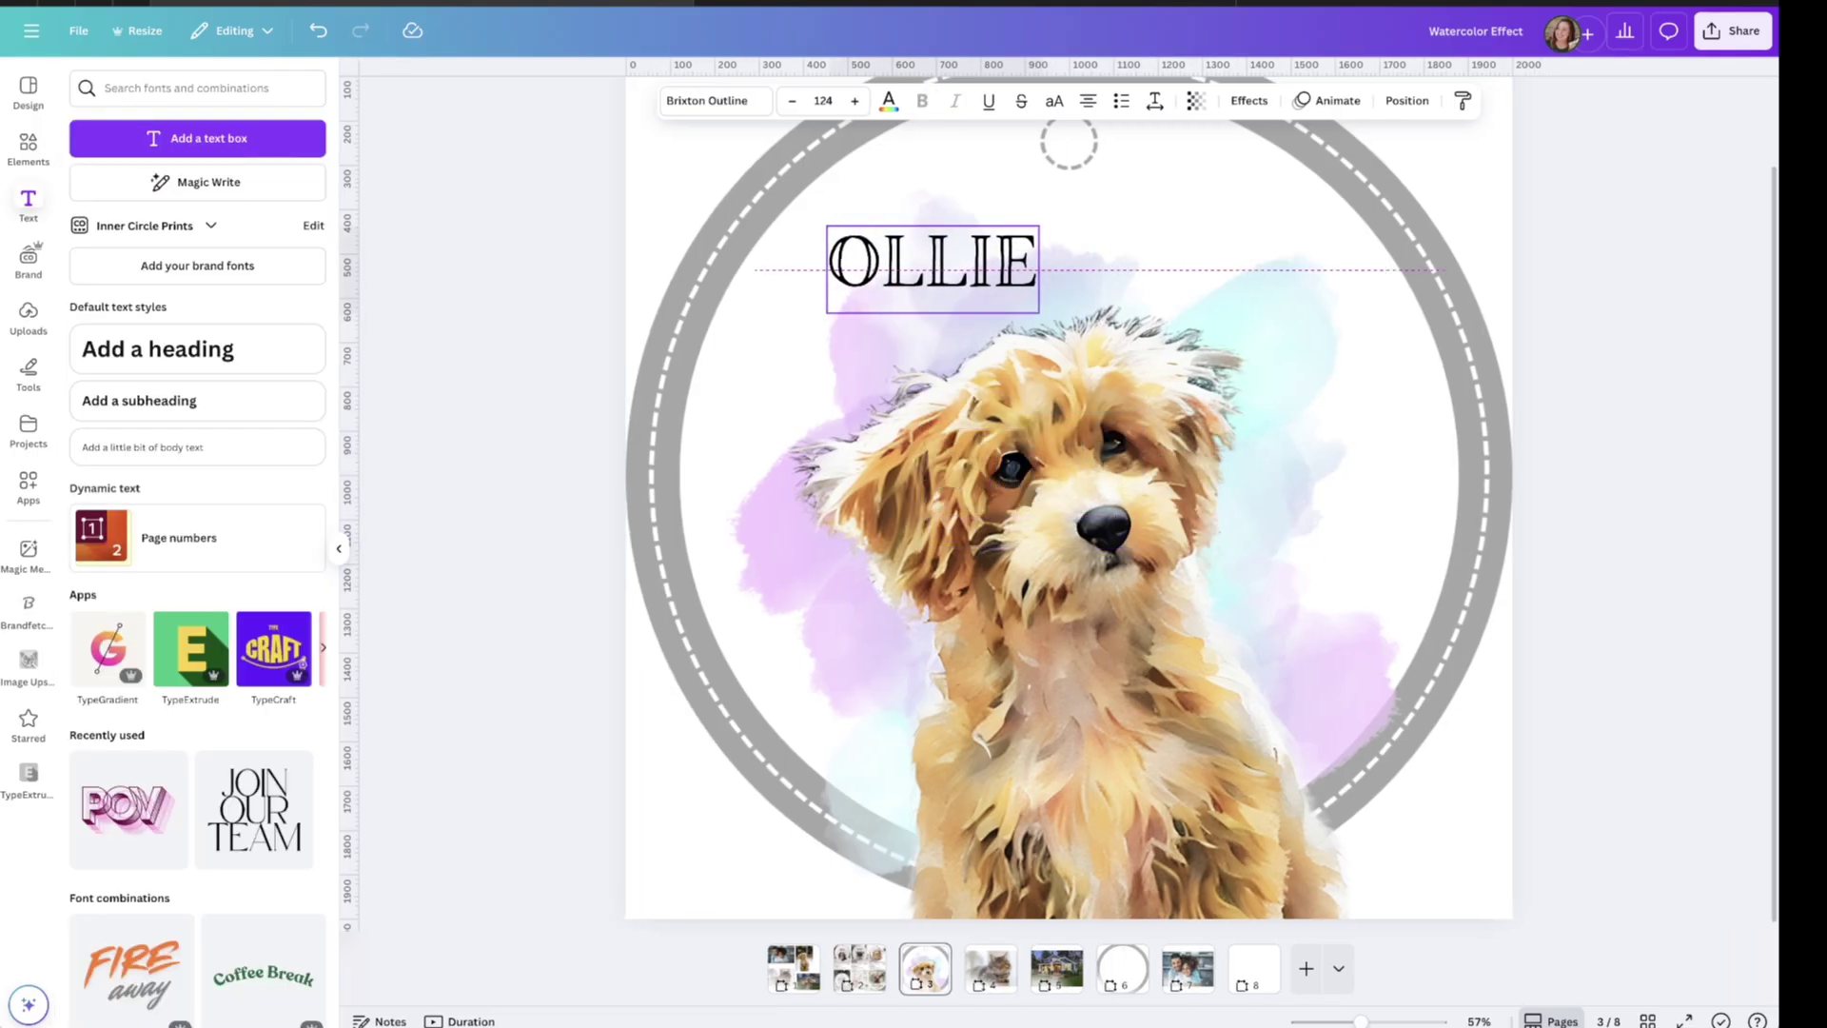
drag(867, 303, 882, 280)
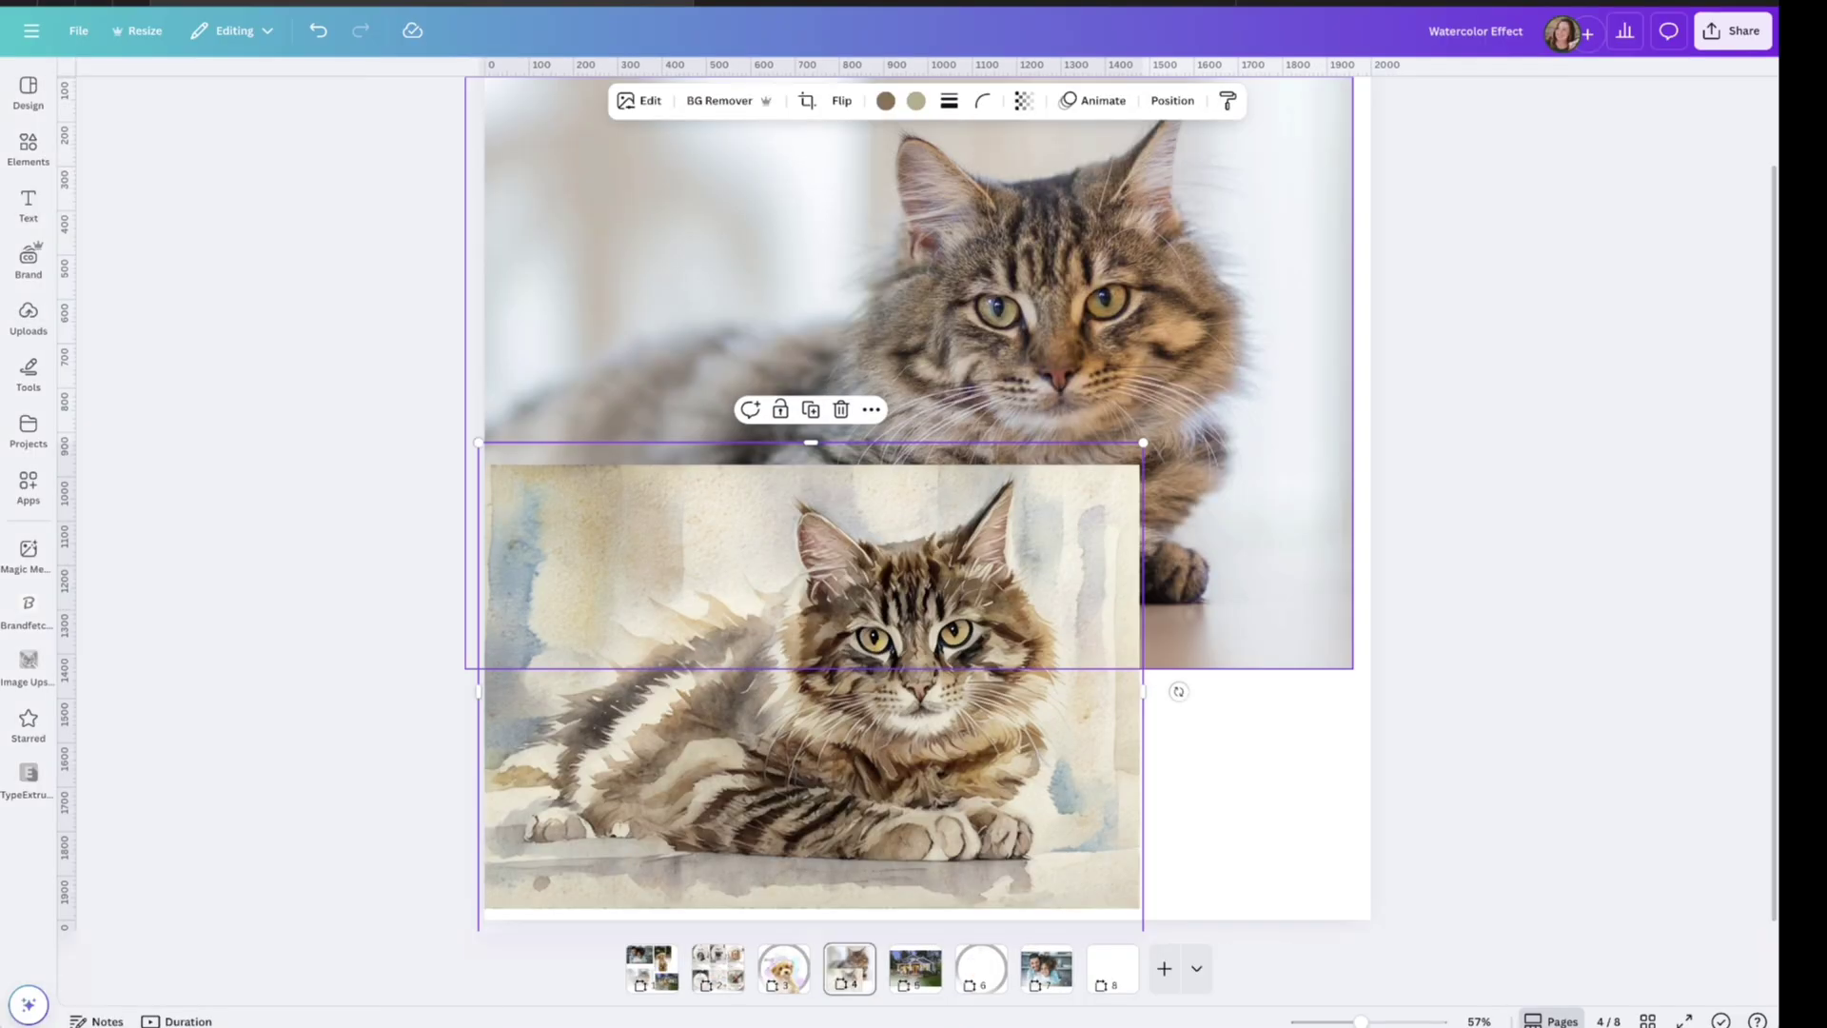
Step: Enlarge the watercolor cat image on page 4 and reposition it over the original cat photo
drag(1143, 442, 1362, 248)
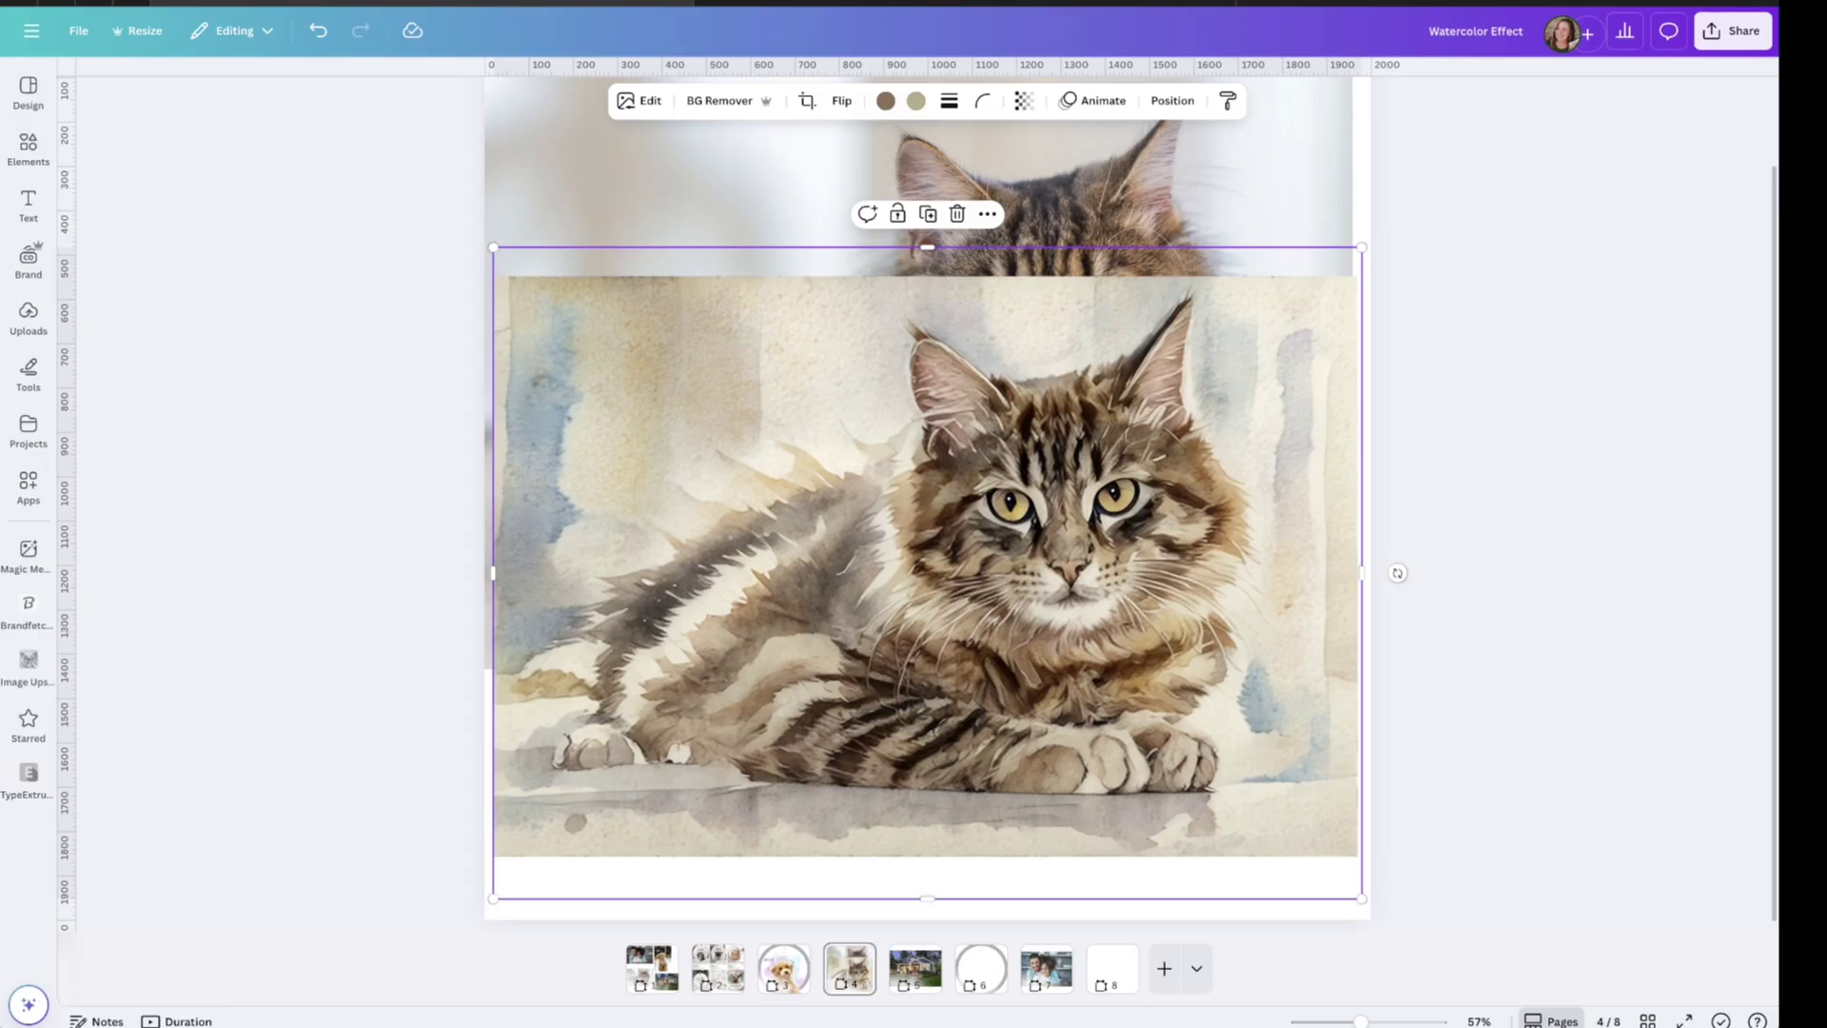
drag(1362, 247, 1297, 294)
mouse_move(896, 596)
mouse_down()
mouse_move(973, 853)
mouse_move(940, 838)
mouse_move(915, 569)
mouse_up()
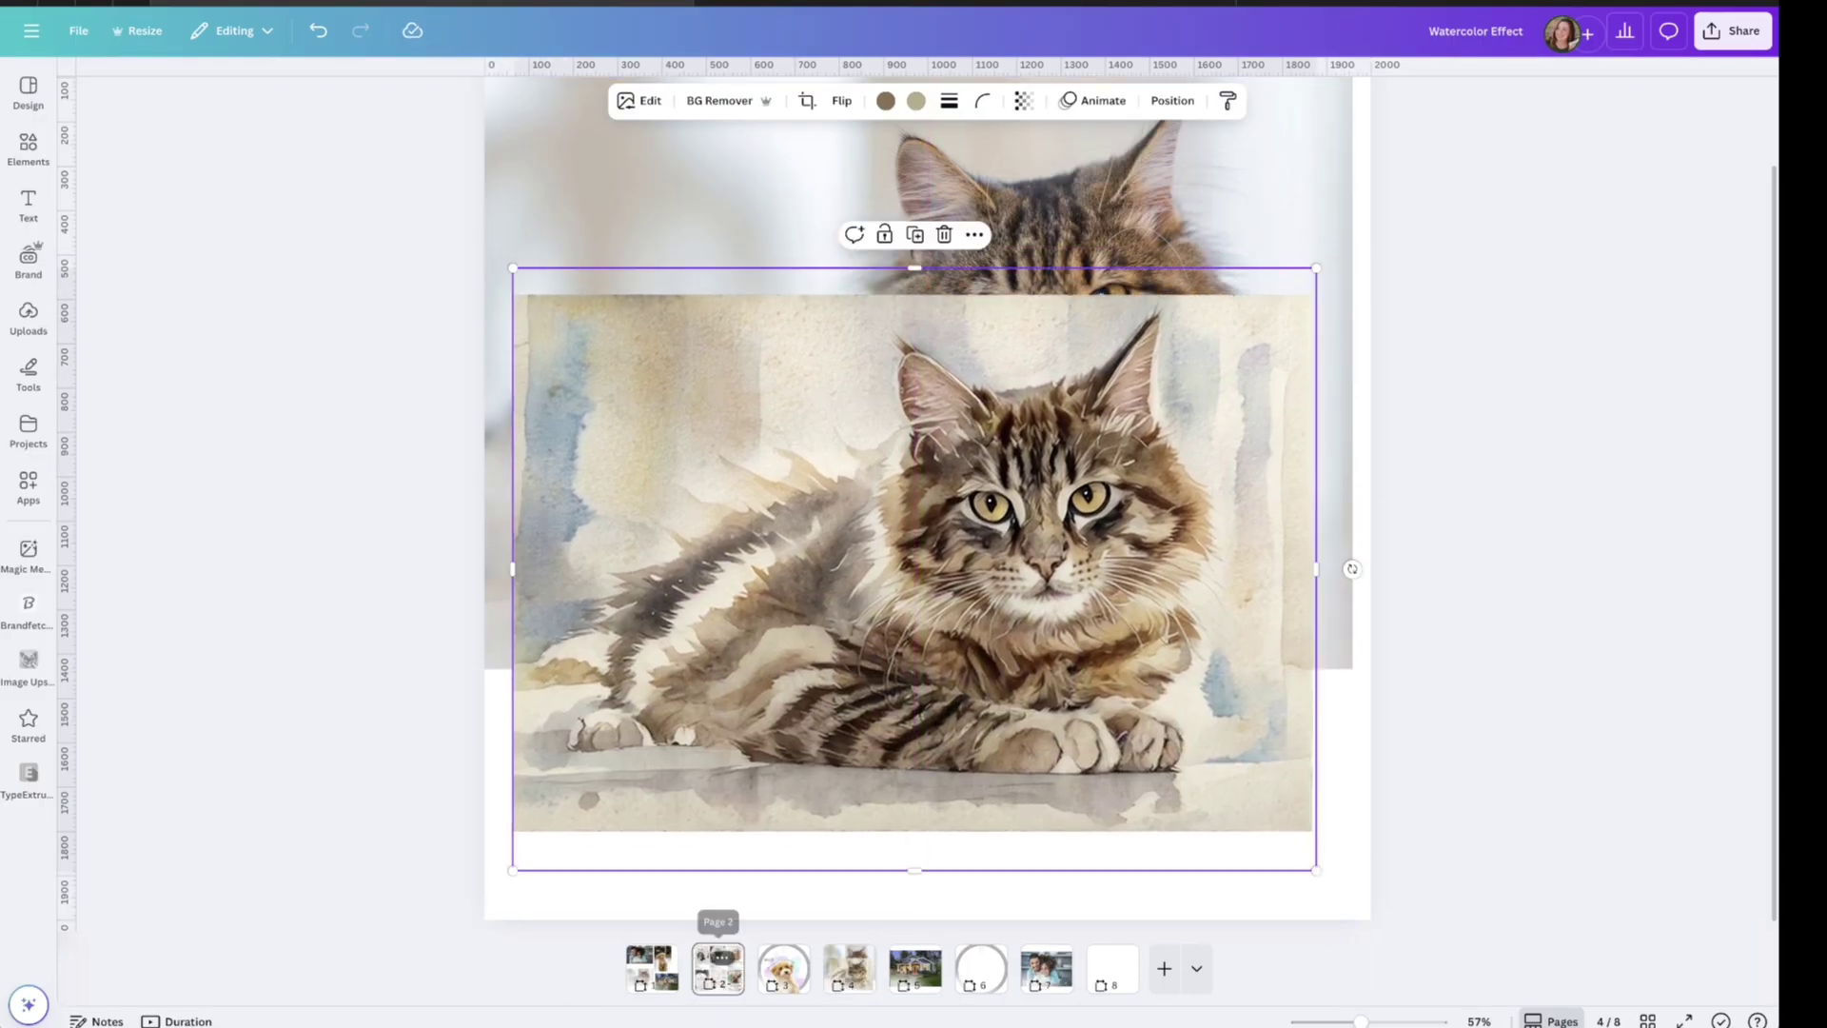
click(718, 968)
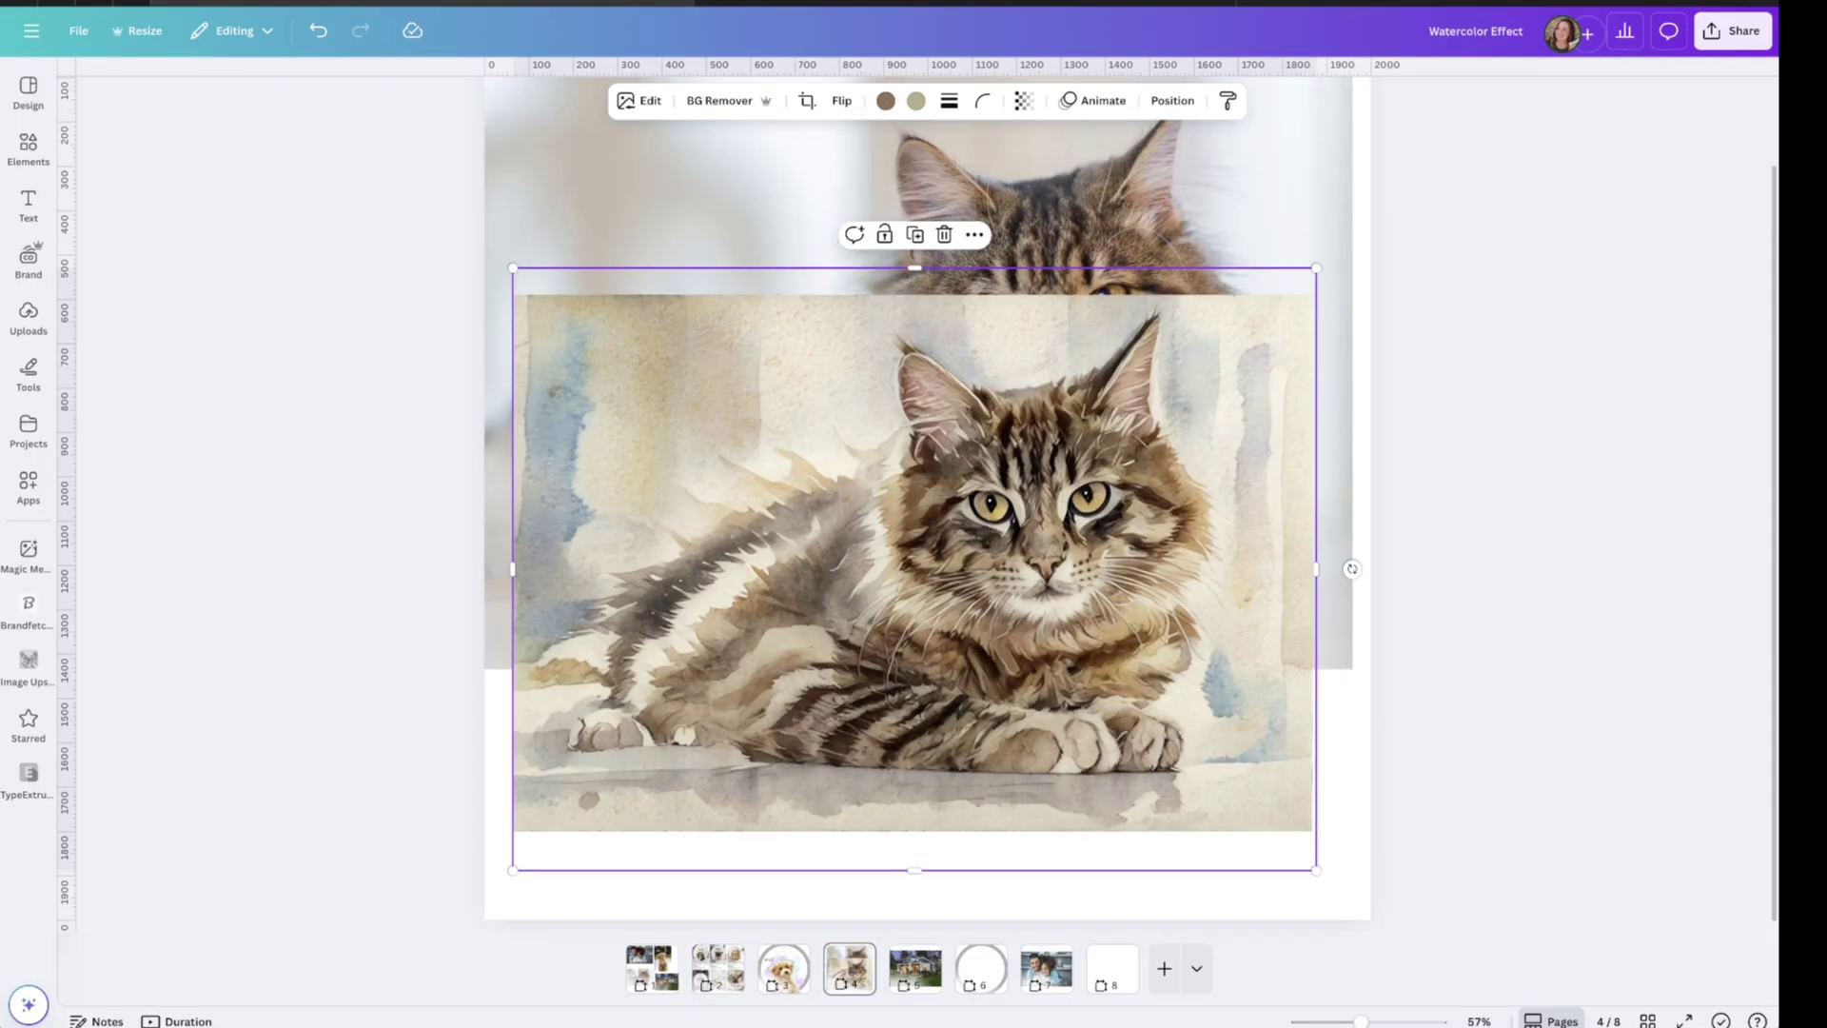
drag(914, 571, 1037, 755)
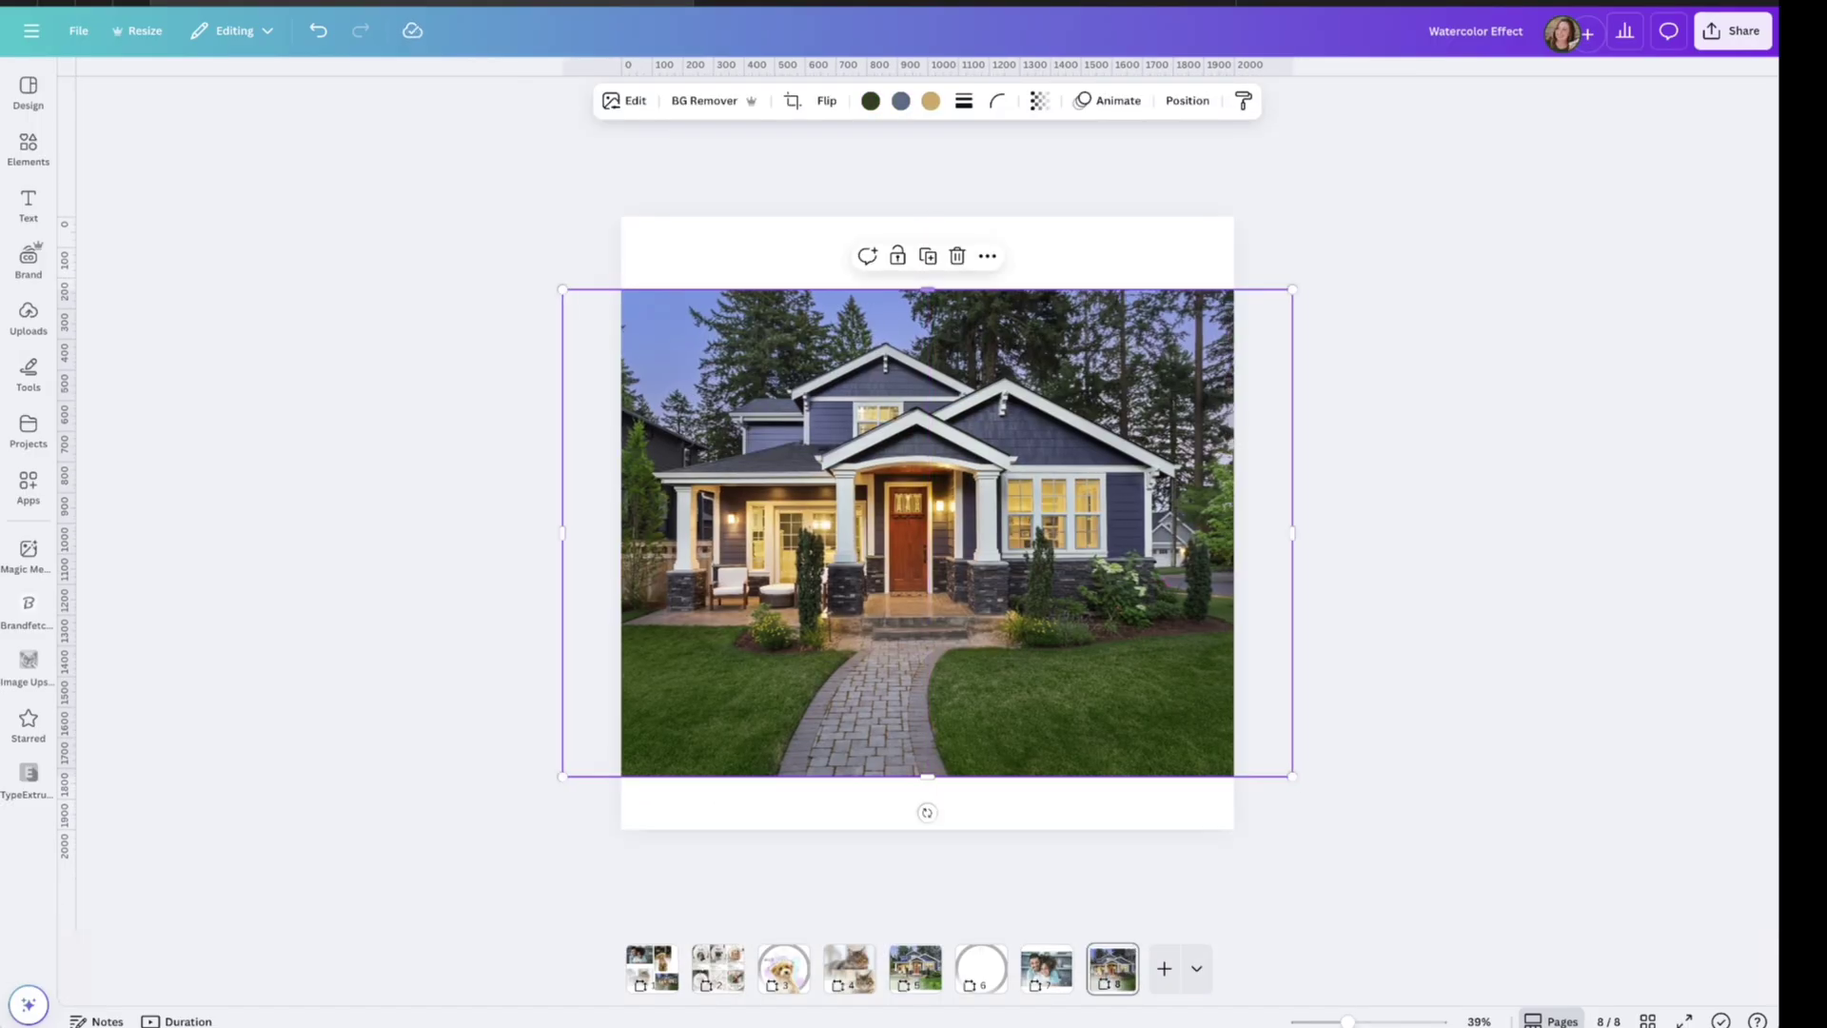
Step: Enlarge the house photo on page 8, recenter it on the page and set its brightness to 30
drag(1293, 289, 1318, 273)
drag(940, 523, 928, 529)
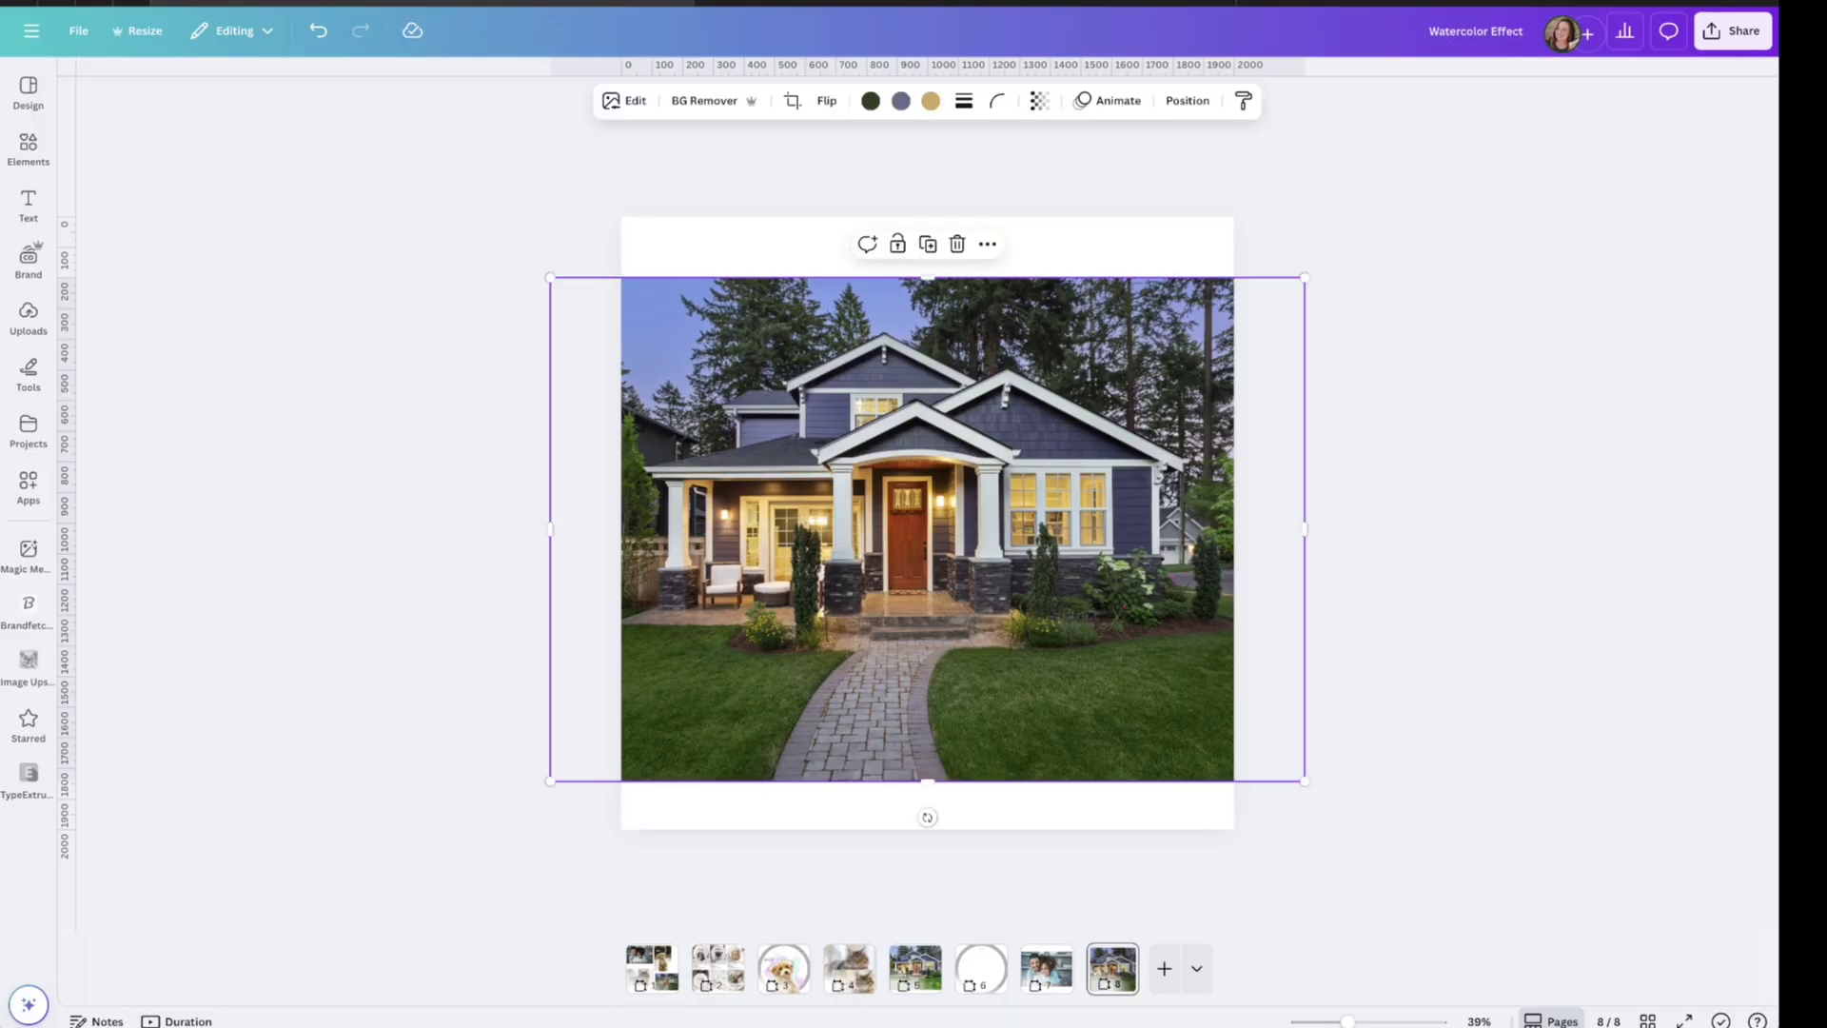
click(626, 100)
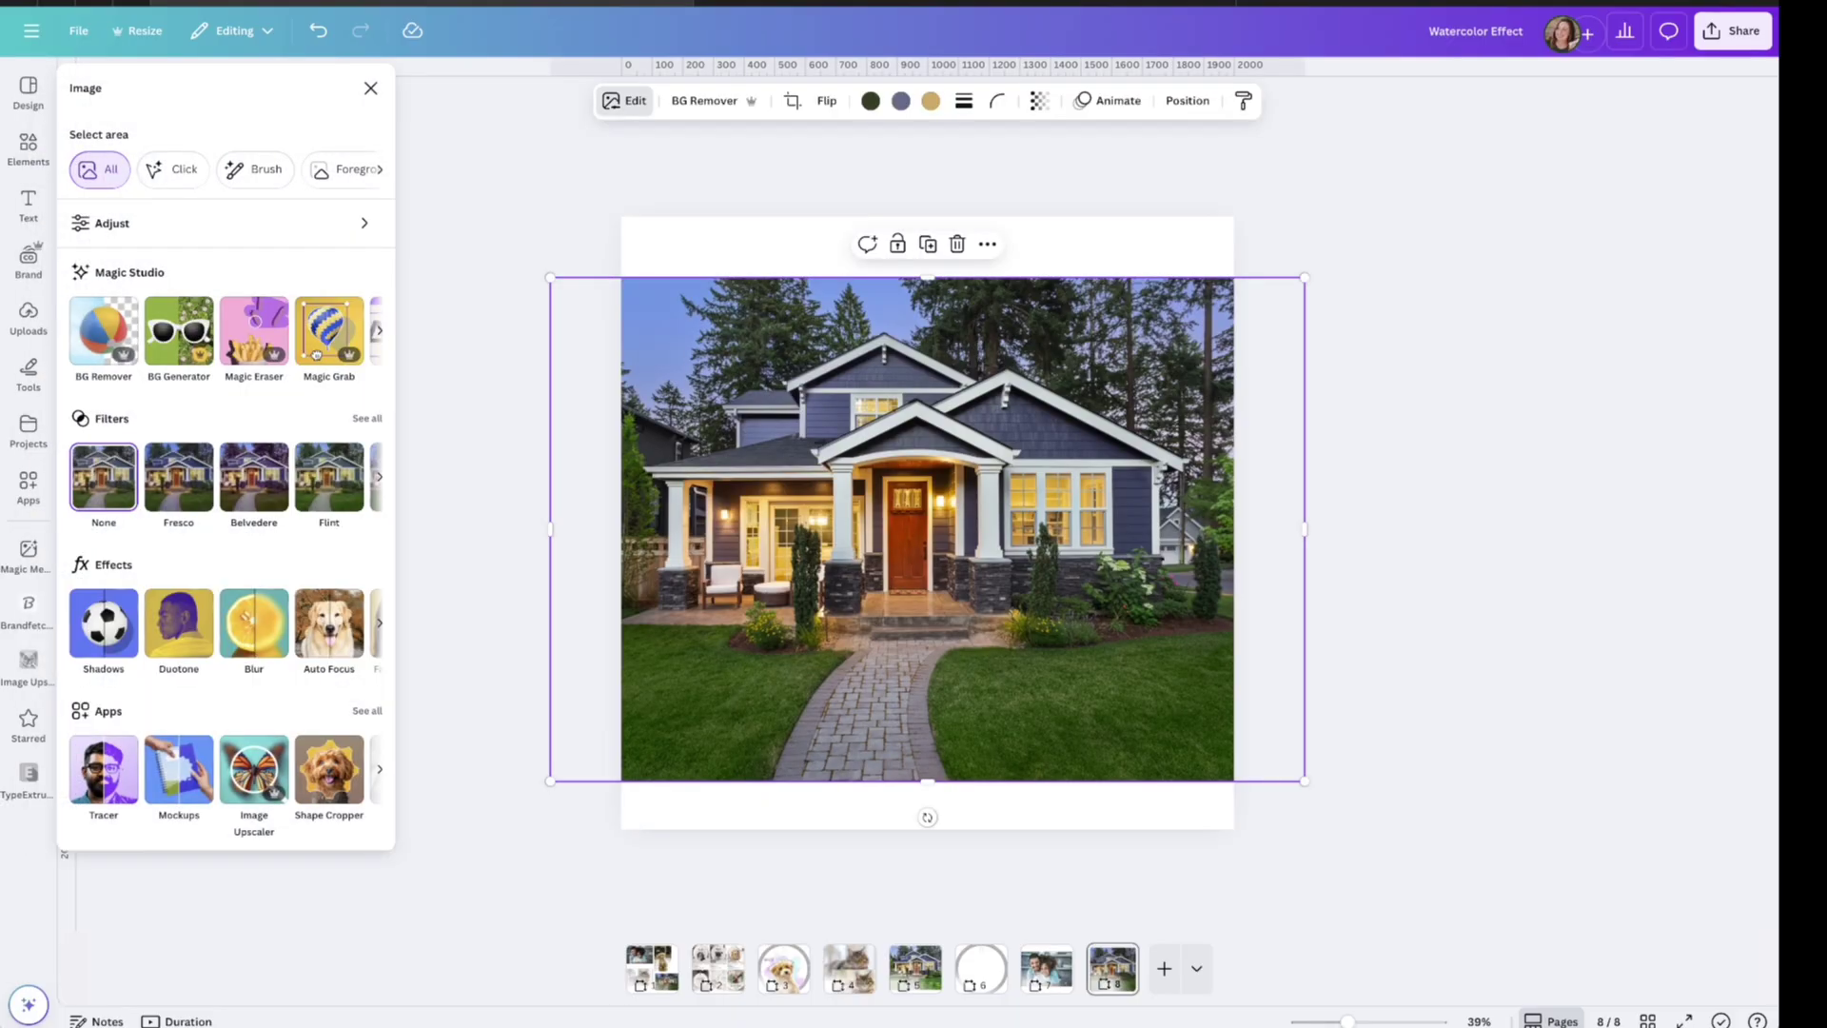
click(219, 223)
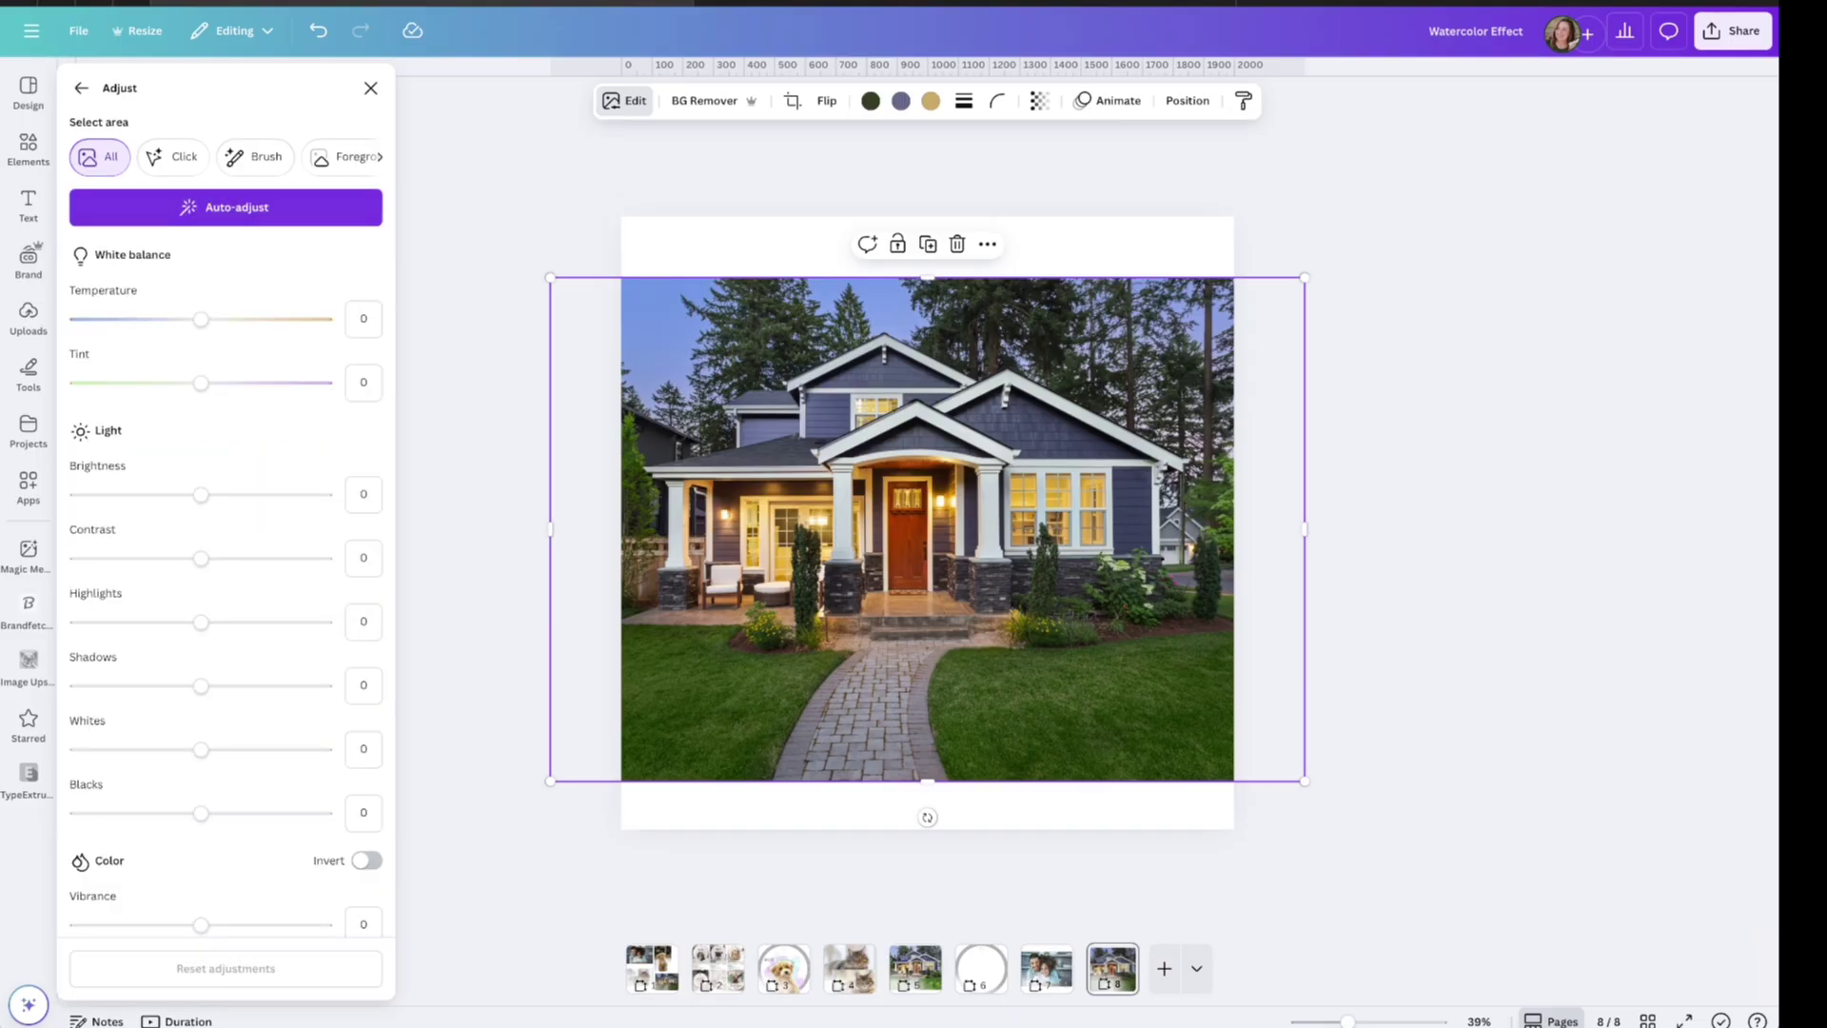
drag(201, 494, 239, 494)
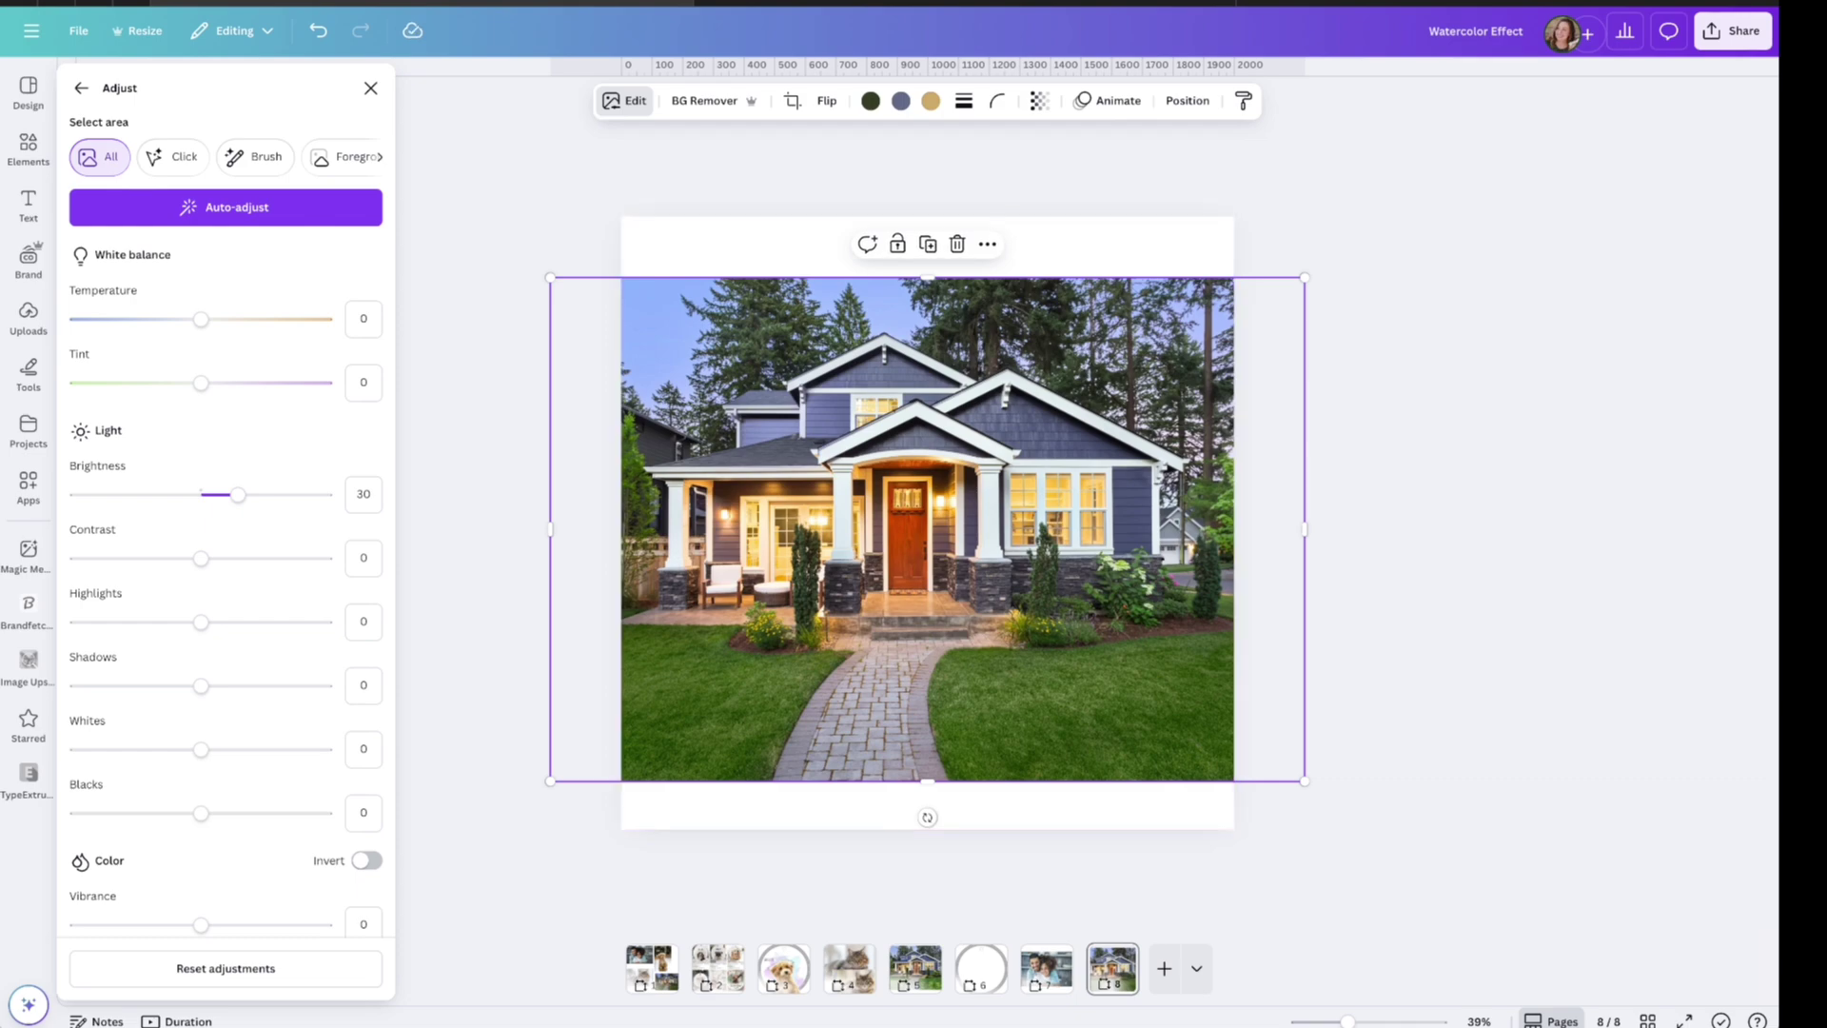
click(81, 88)
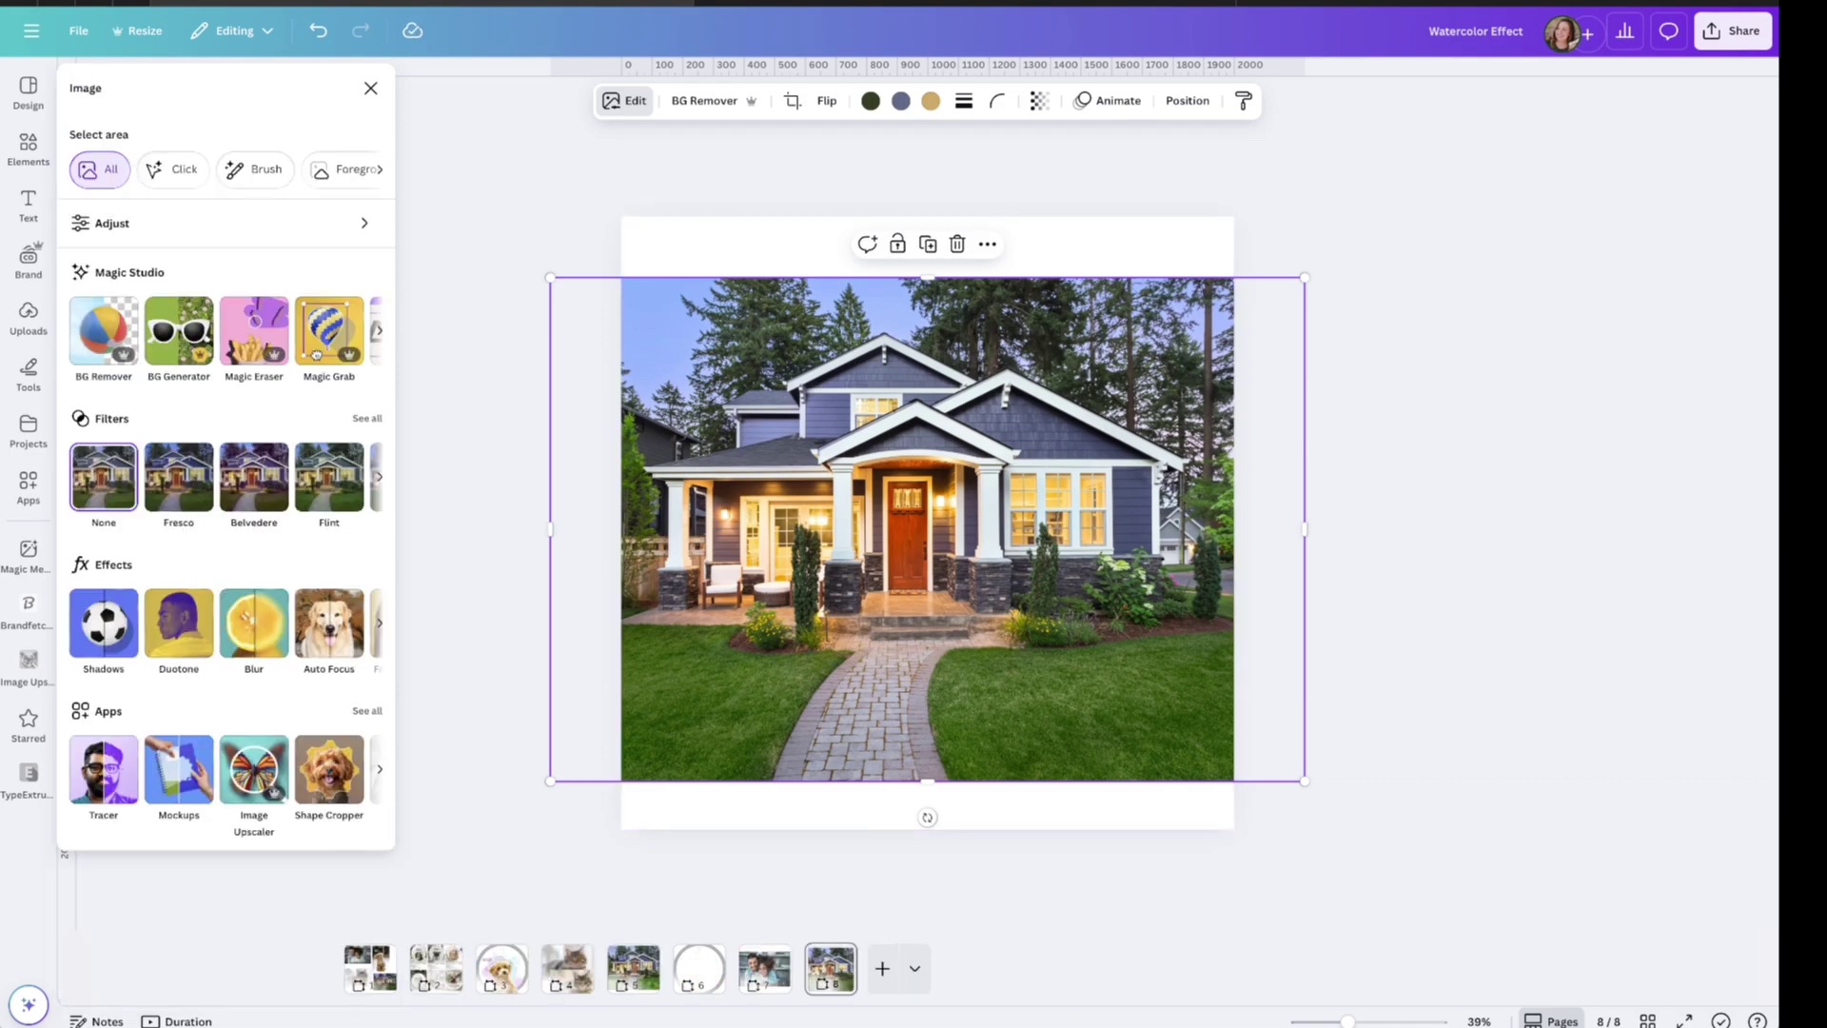
Step: Generate a freeform Magic Expand of the house photo, extending it above and below to cover the full page height
scroll(338, 330, right, 3)
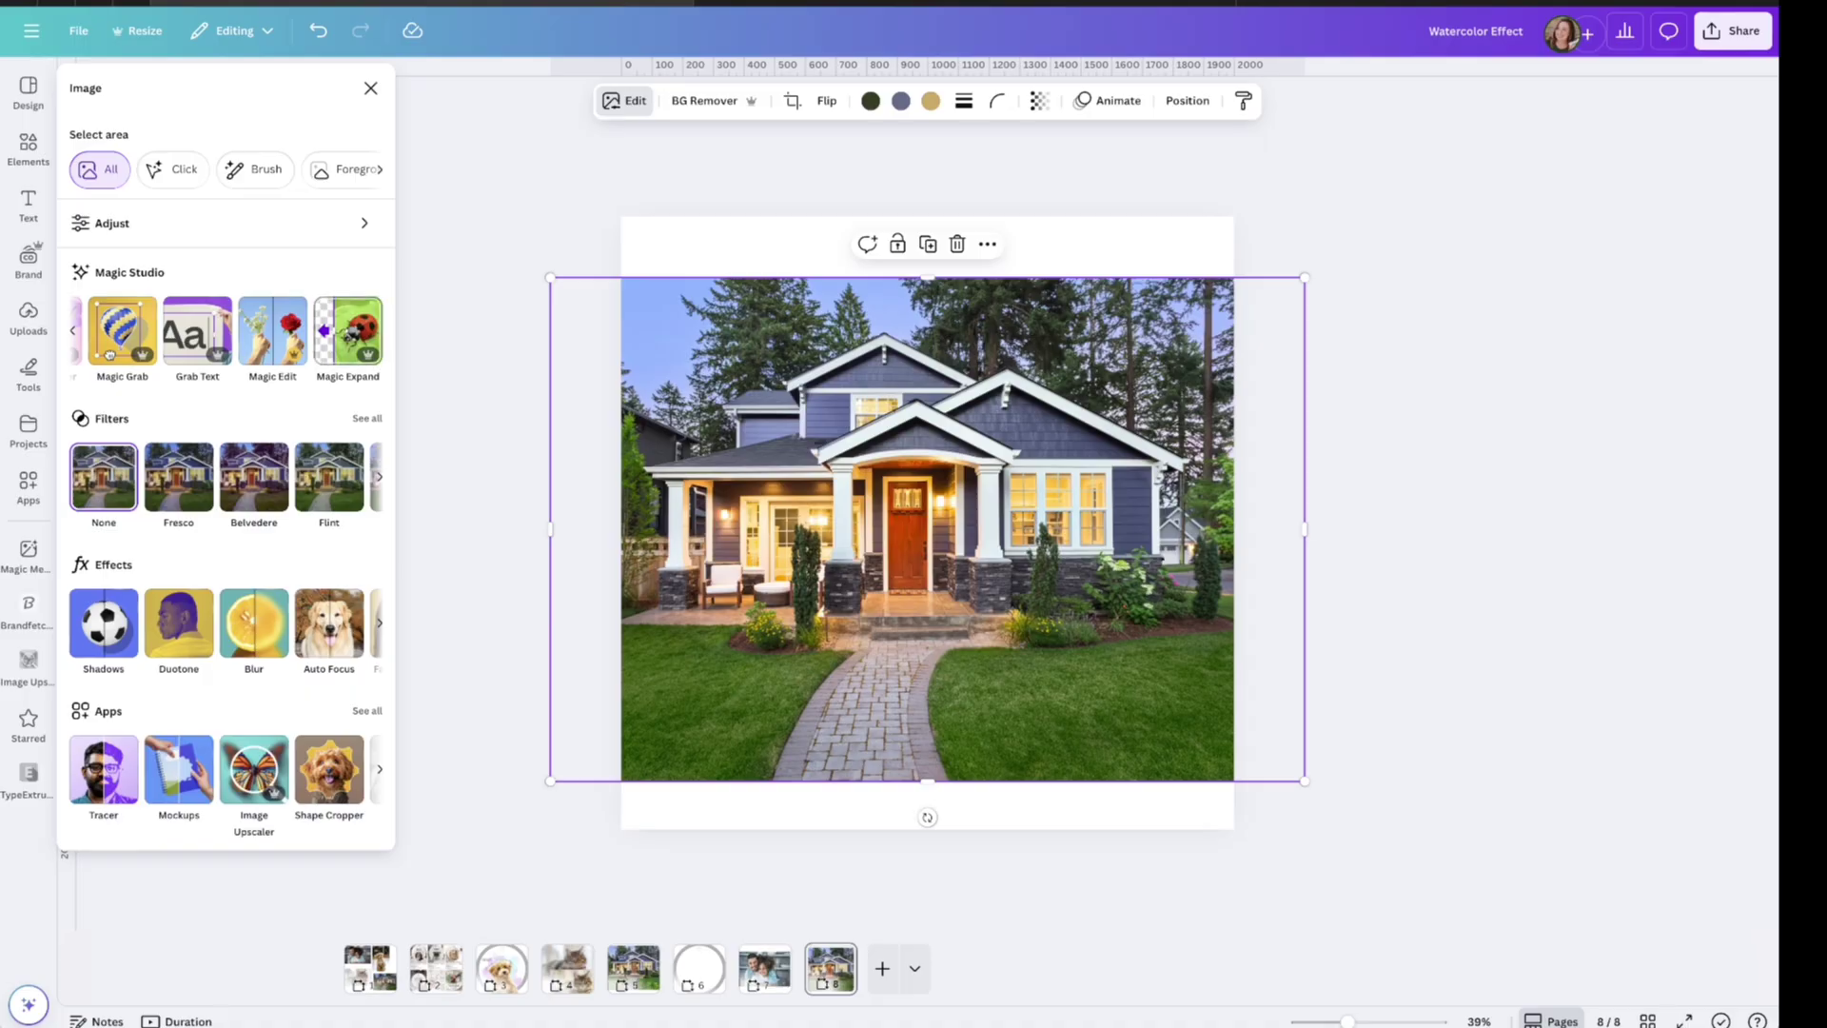
click(347, 330)
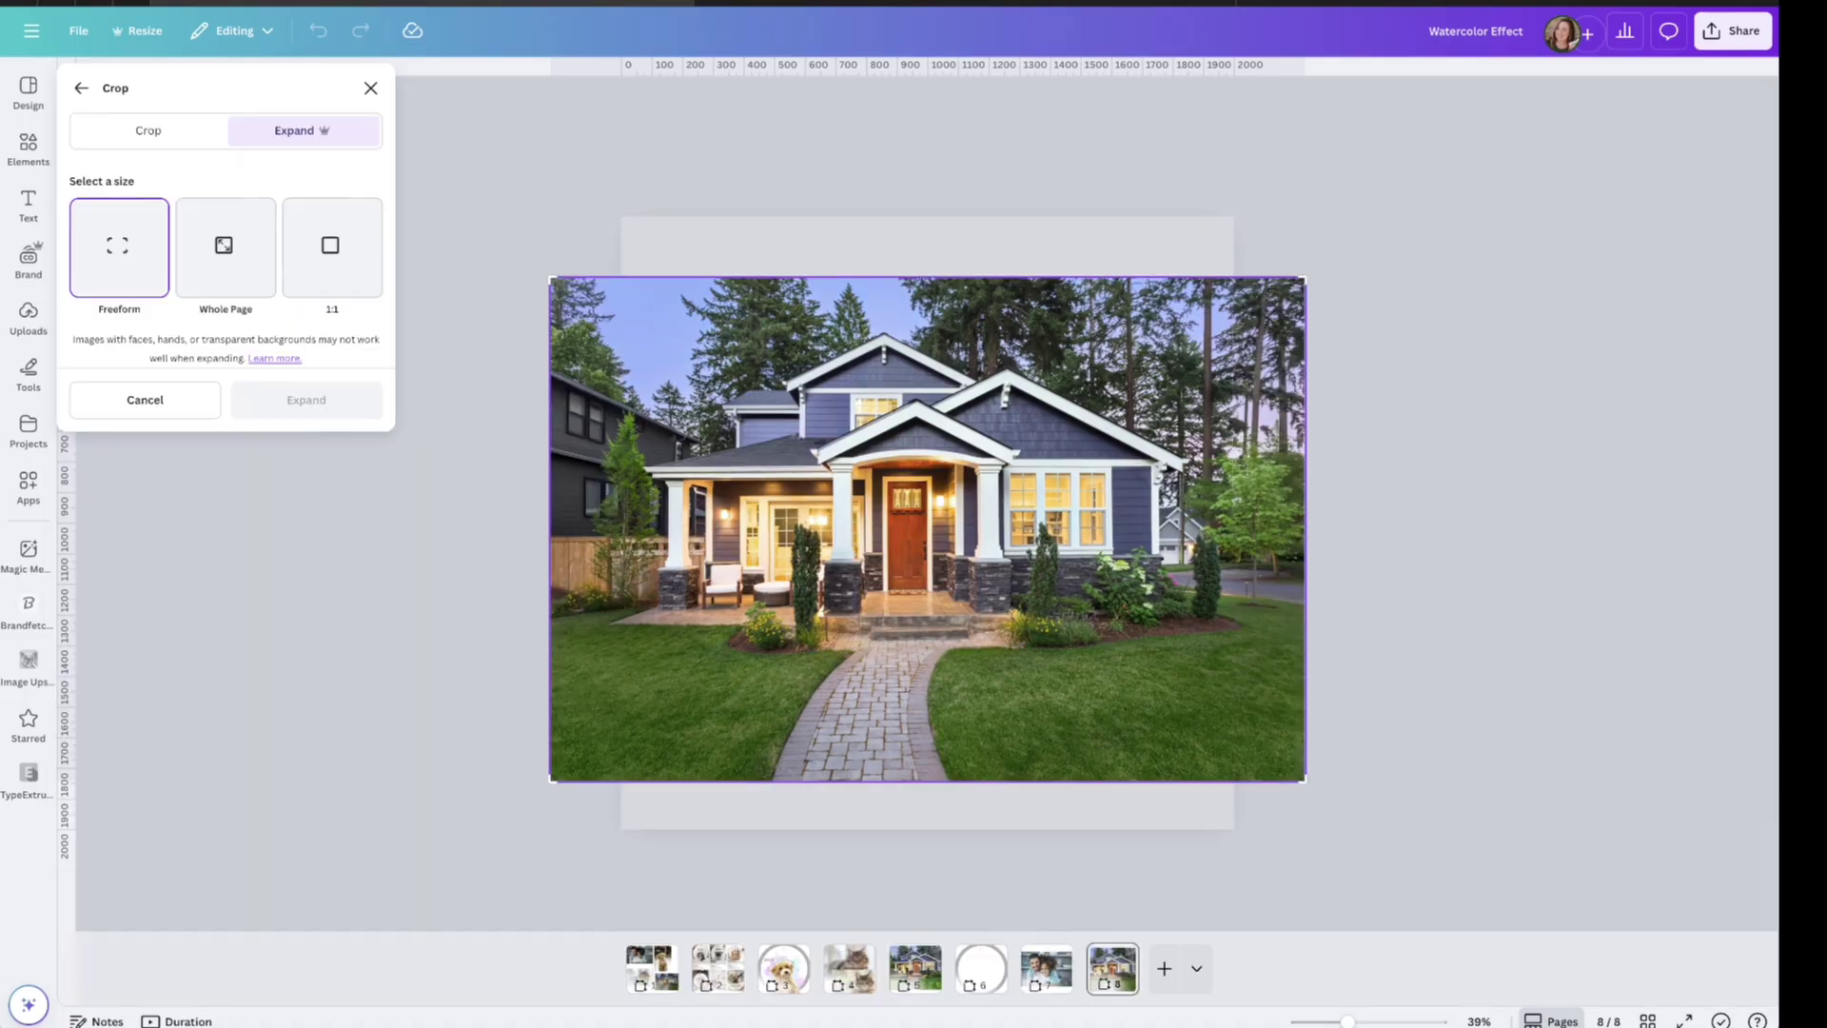
drag(552, 278, 552, 214)
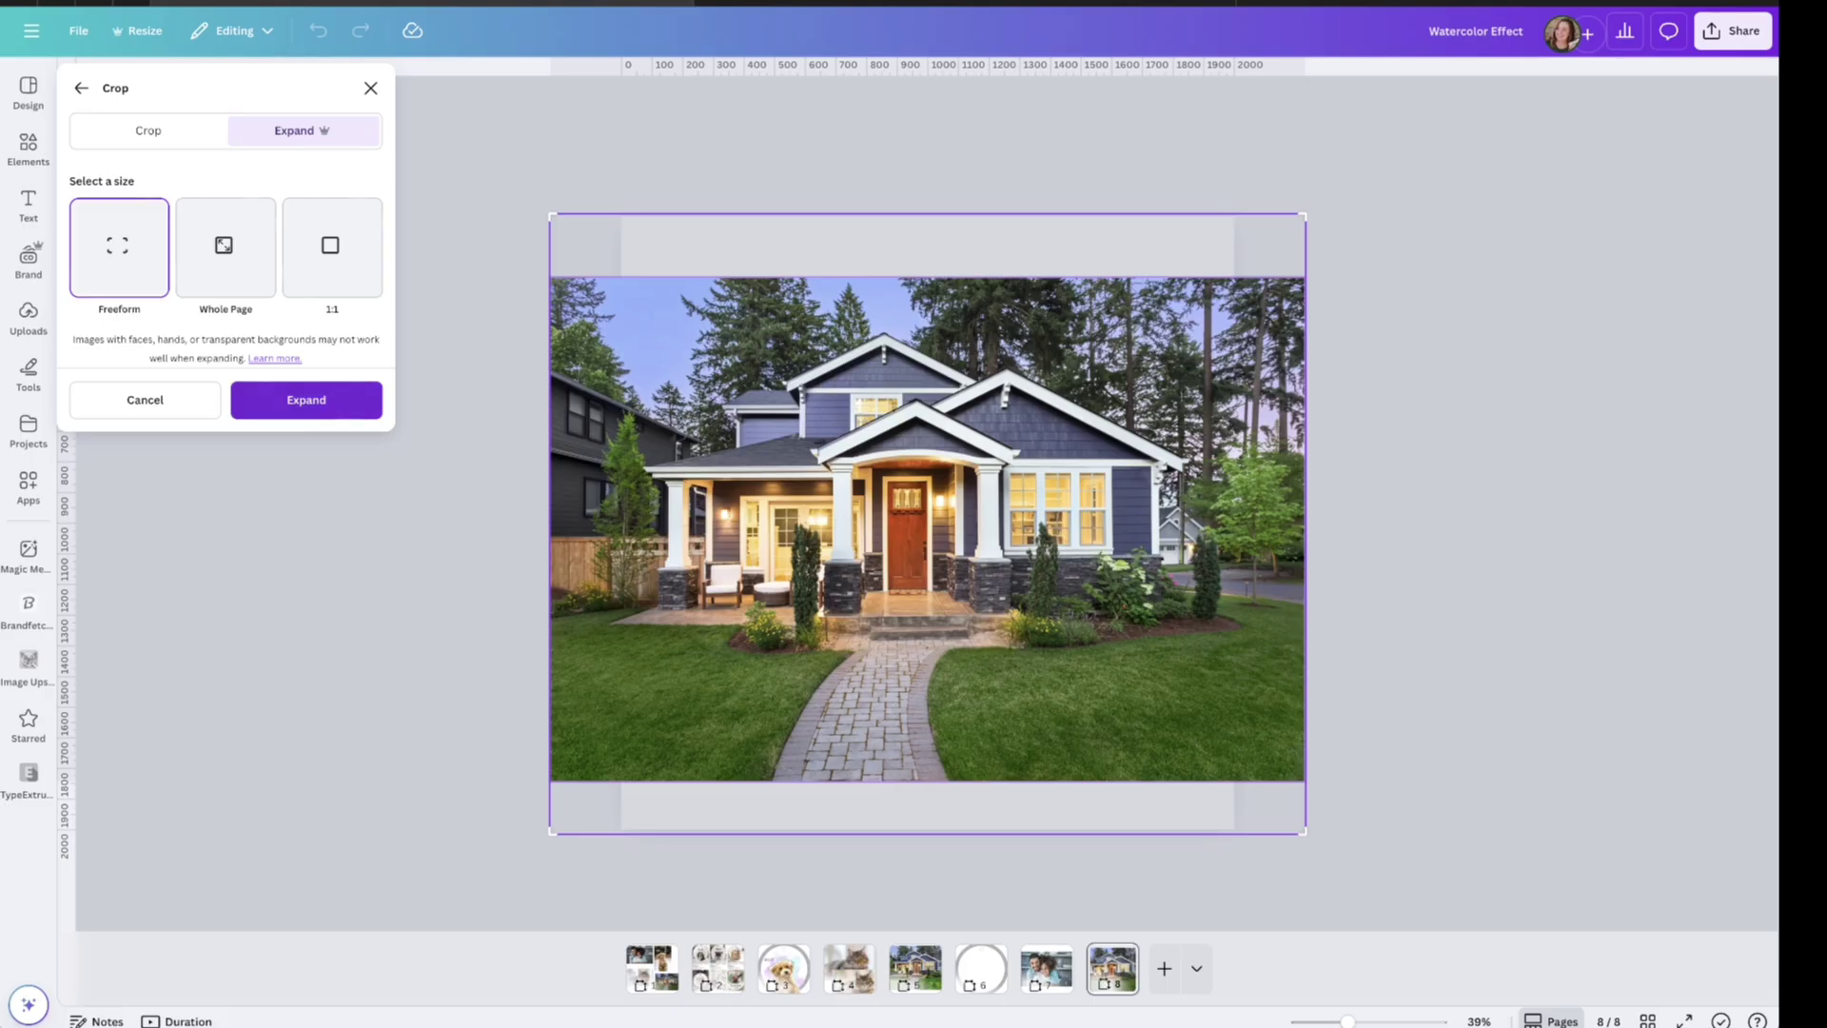
click(306, 400)
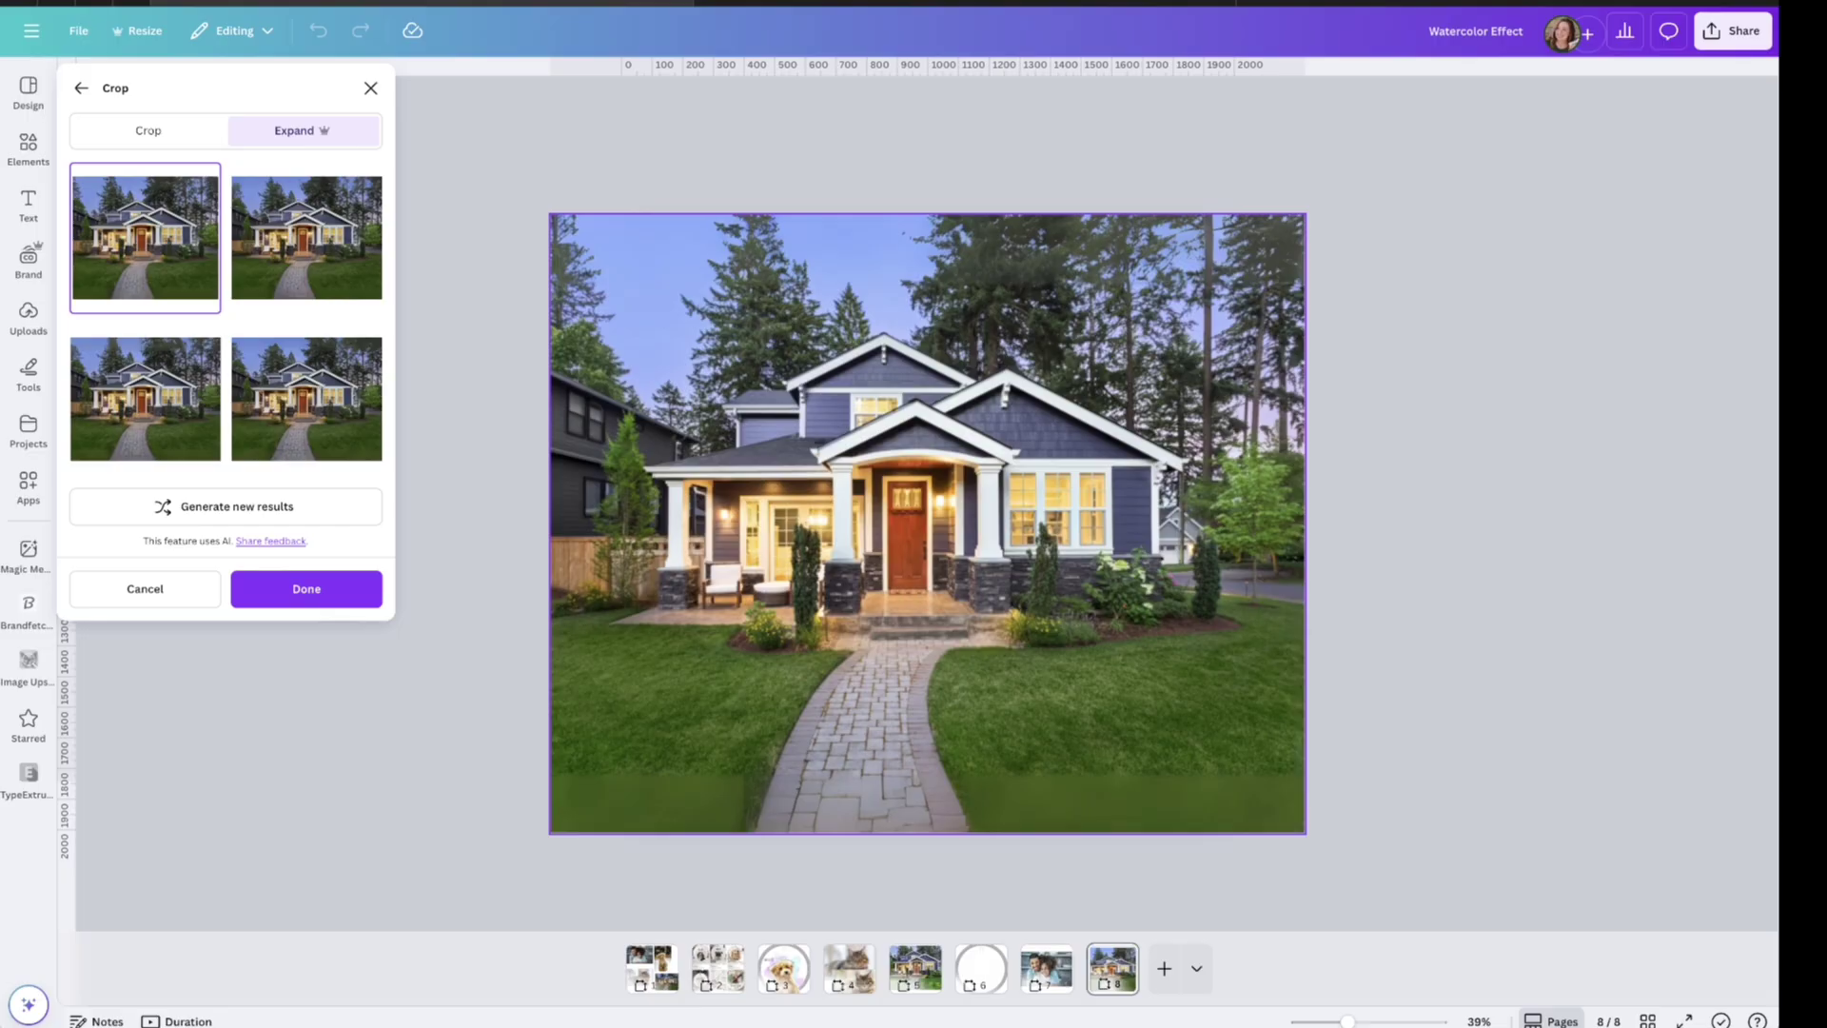
Step: Compare the generated expansions, apply the first one and enlarge the house photo past the page's lower edge
click(307, 237)
click(145, 400)
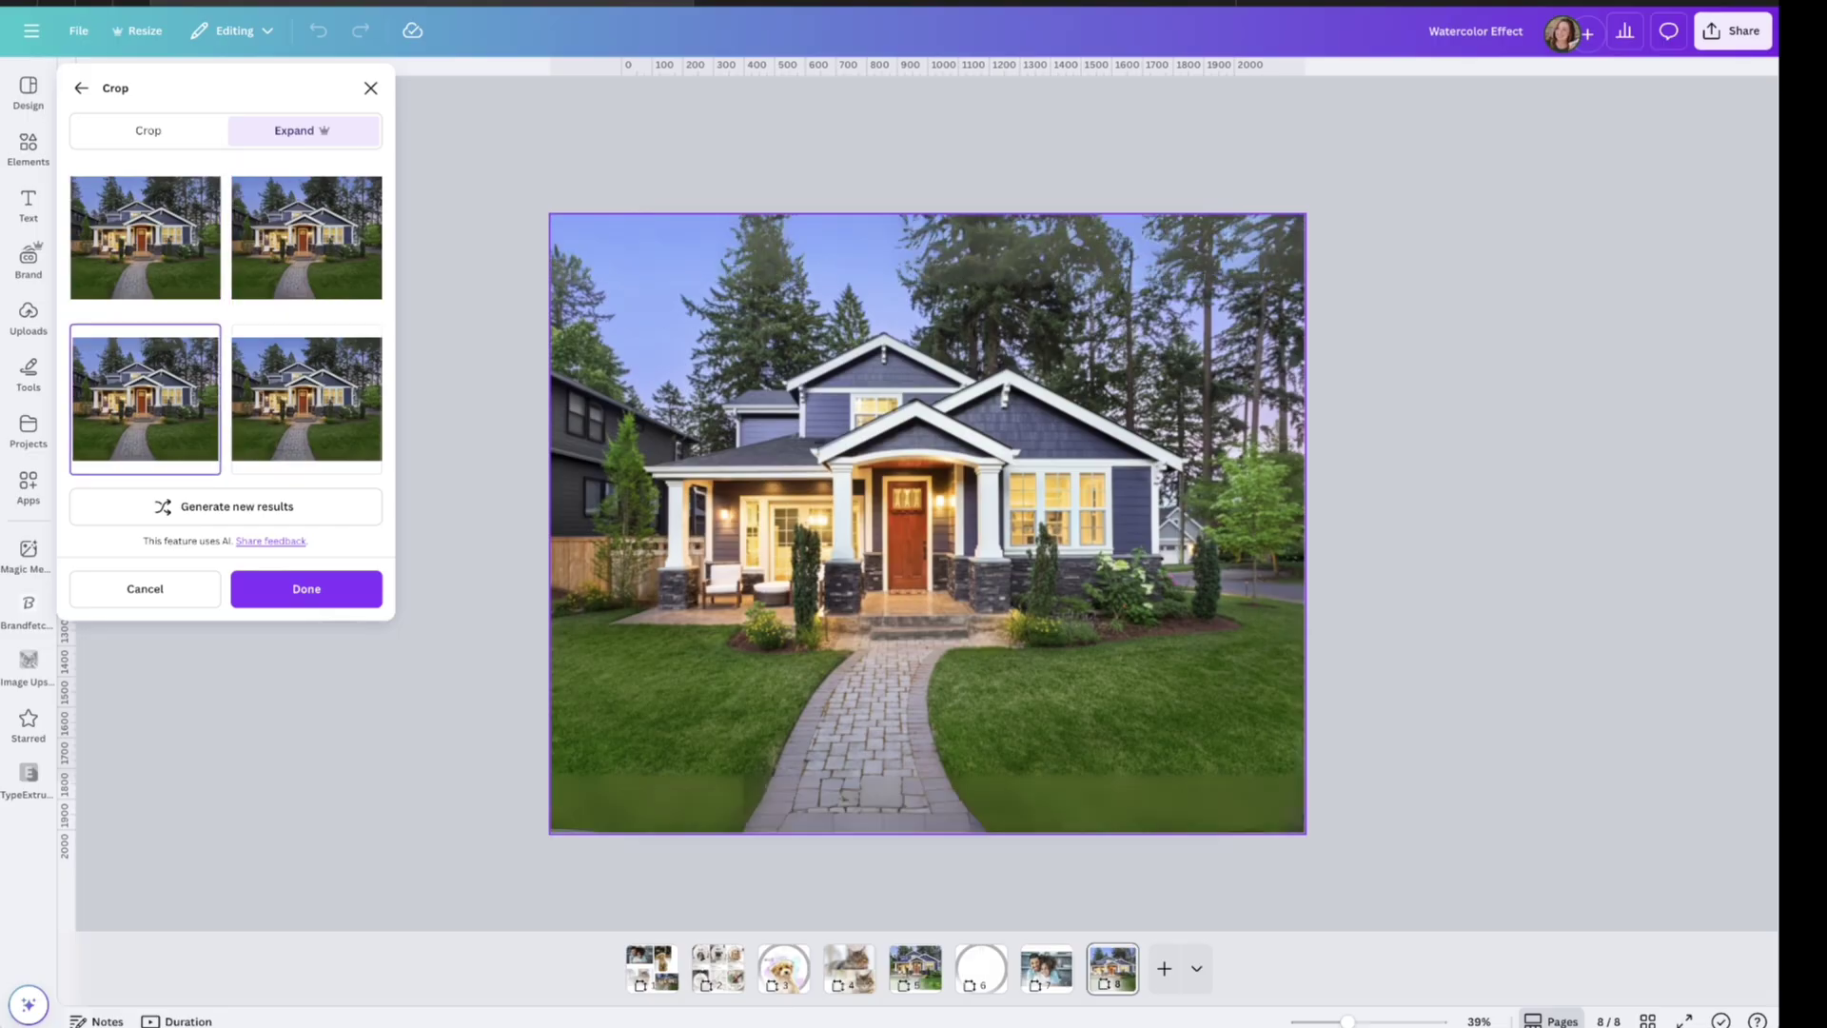
click(307, 399)
click(145, 237)
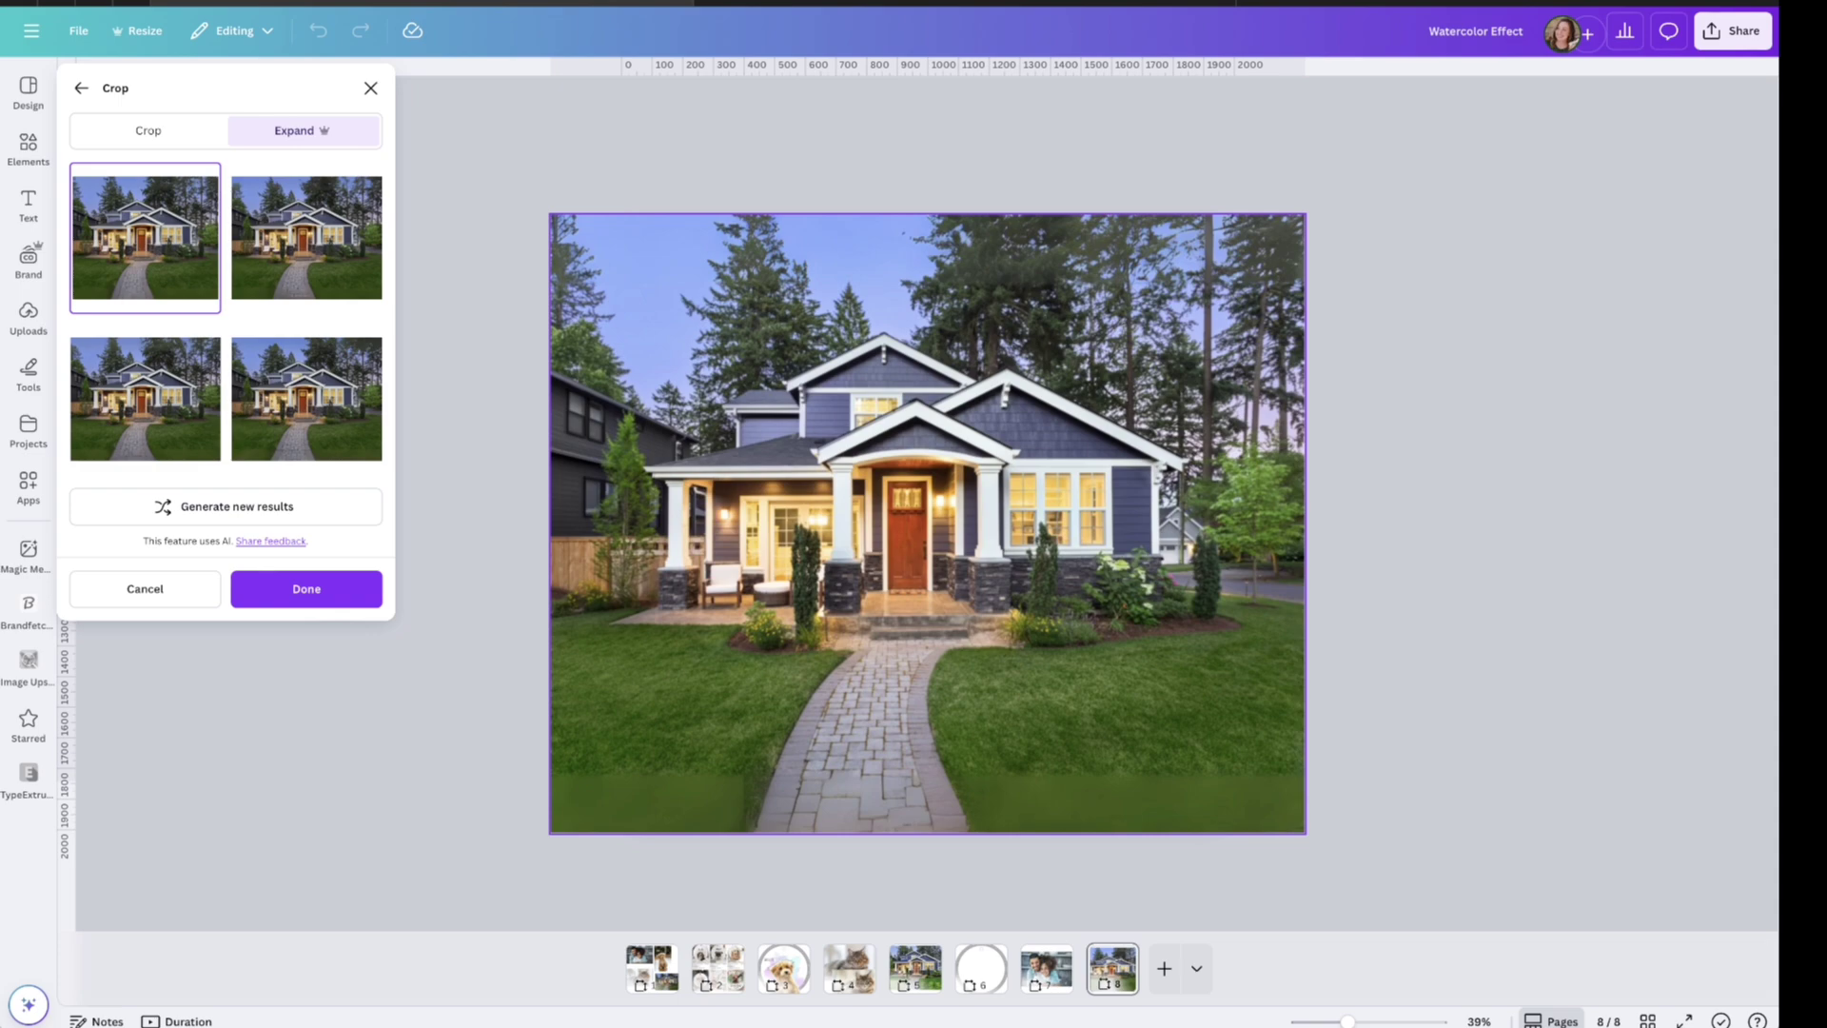
click(306, 588)
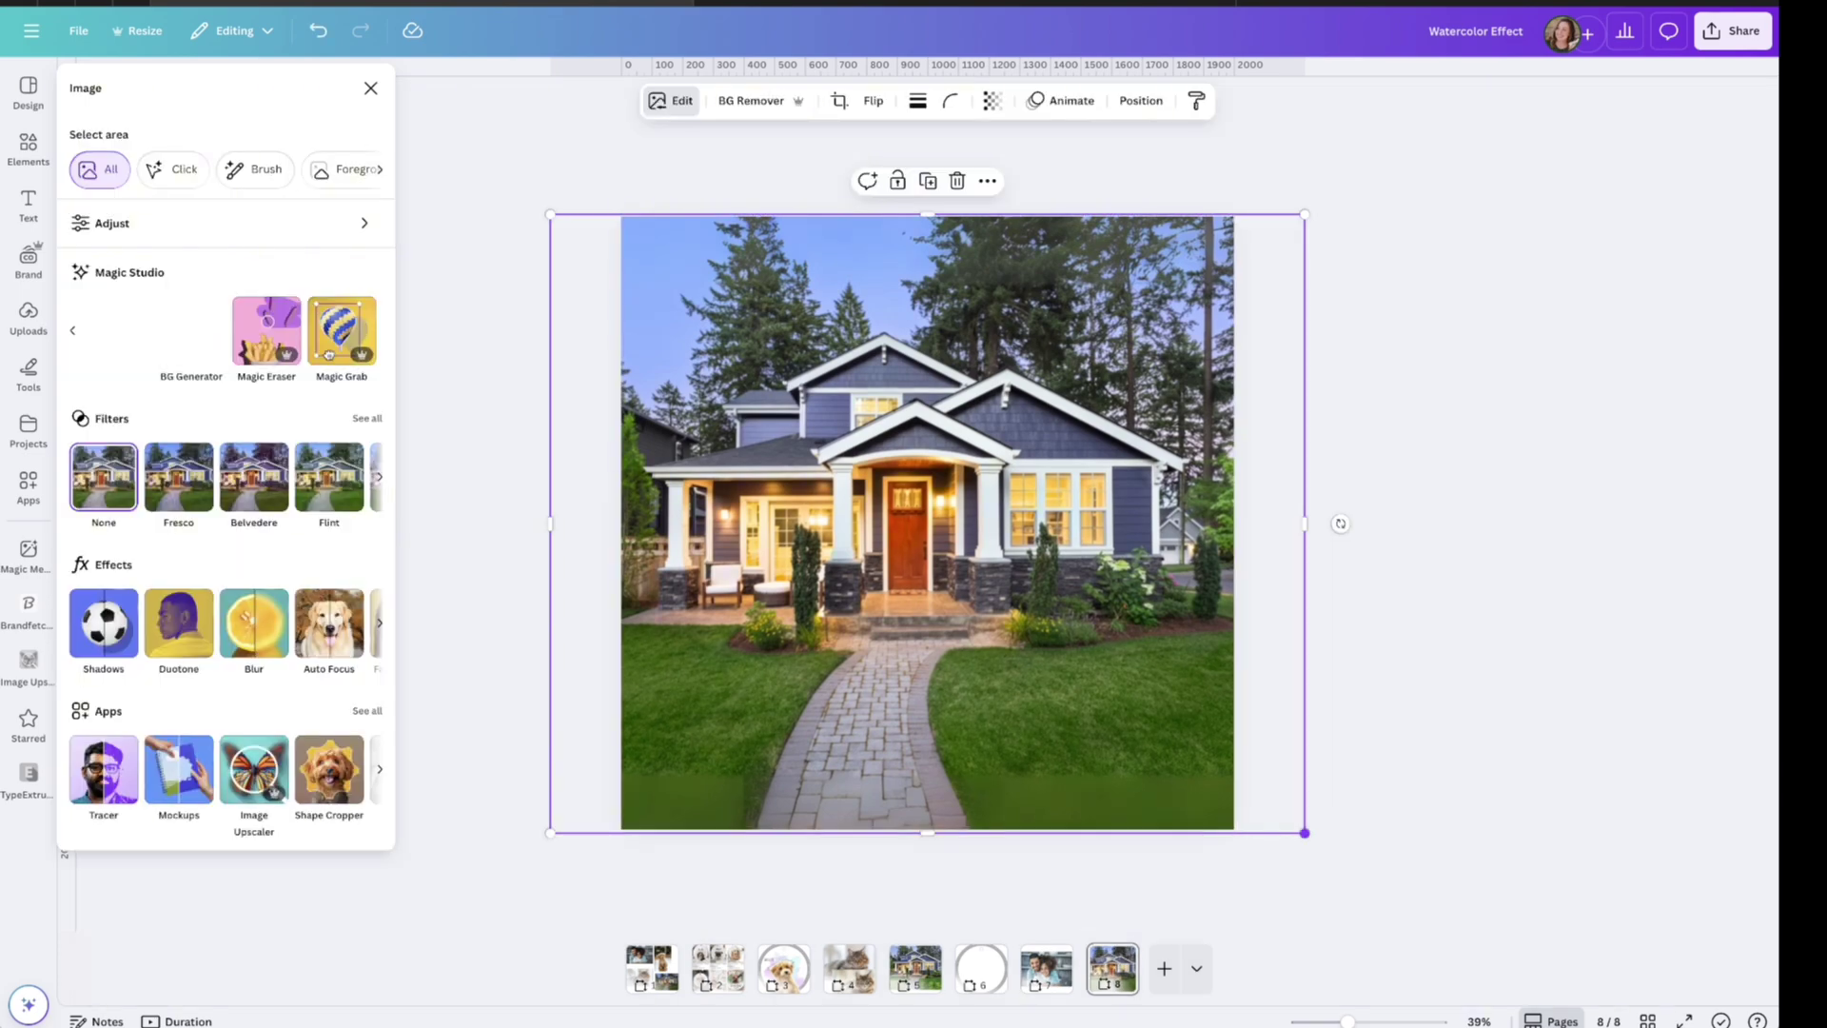
drag(1304, 833, 1405, 915)
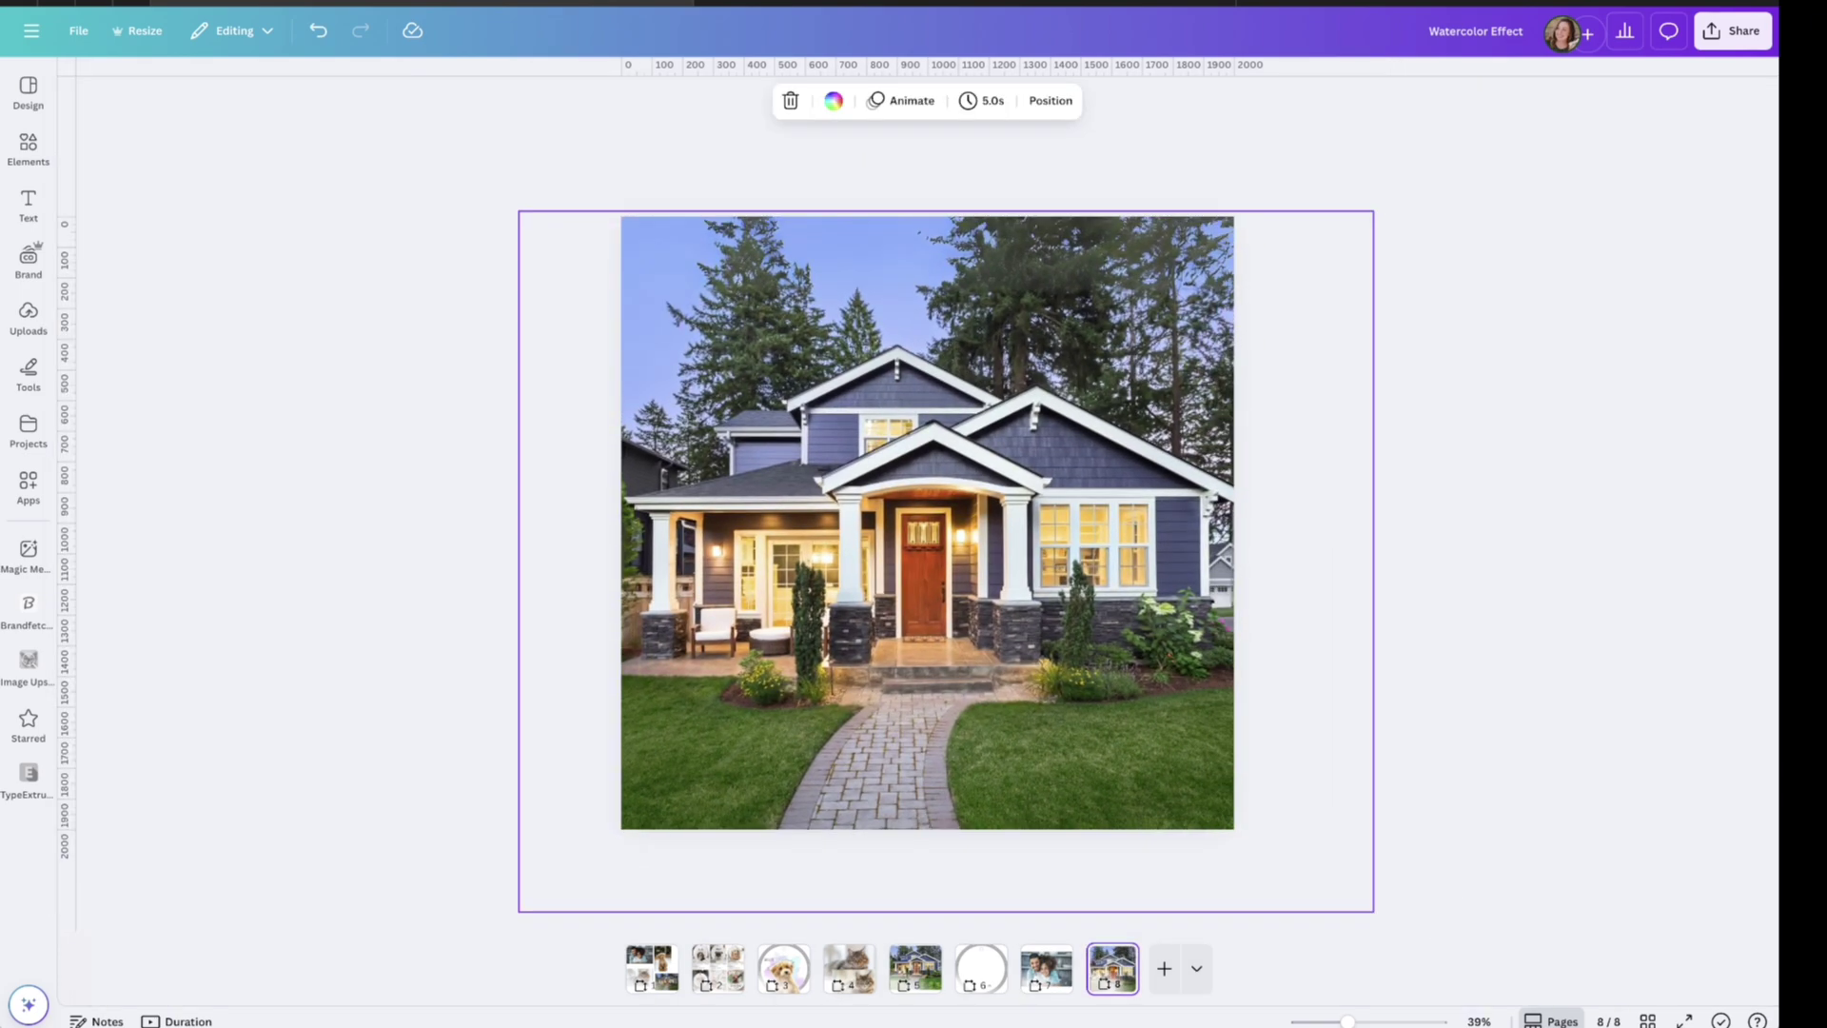
Step: Paste the gray circular template over the house photo and make the template partly transparent
key(ctrl+v)
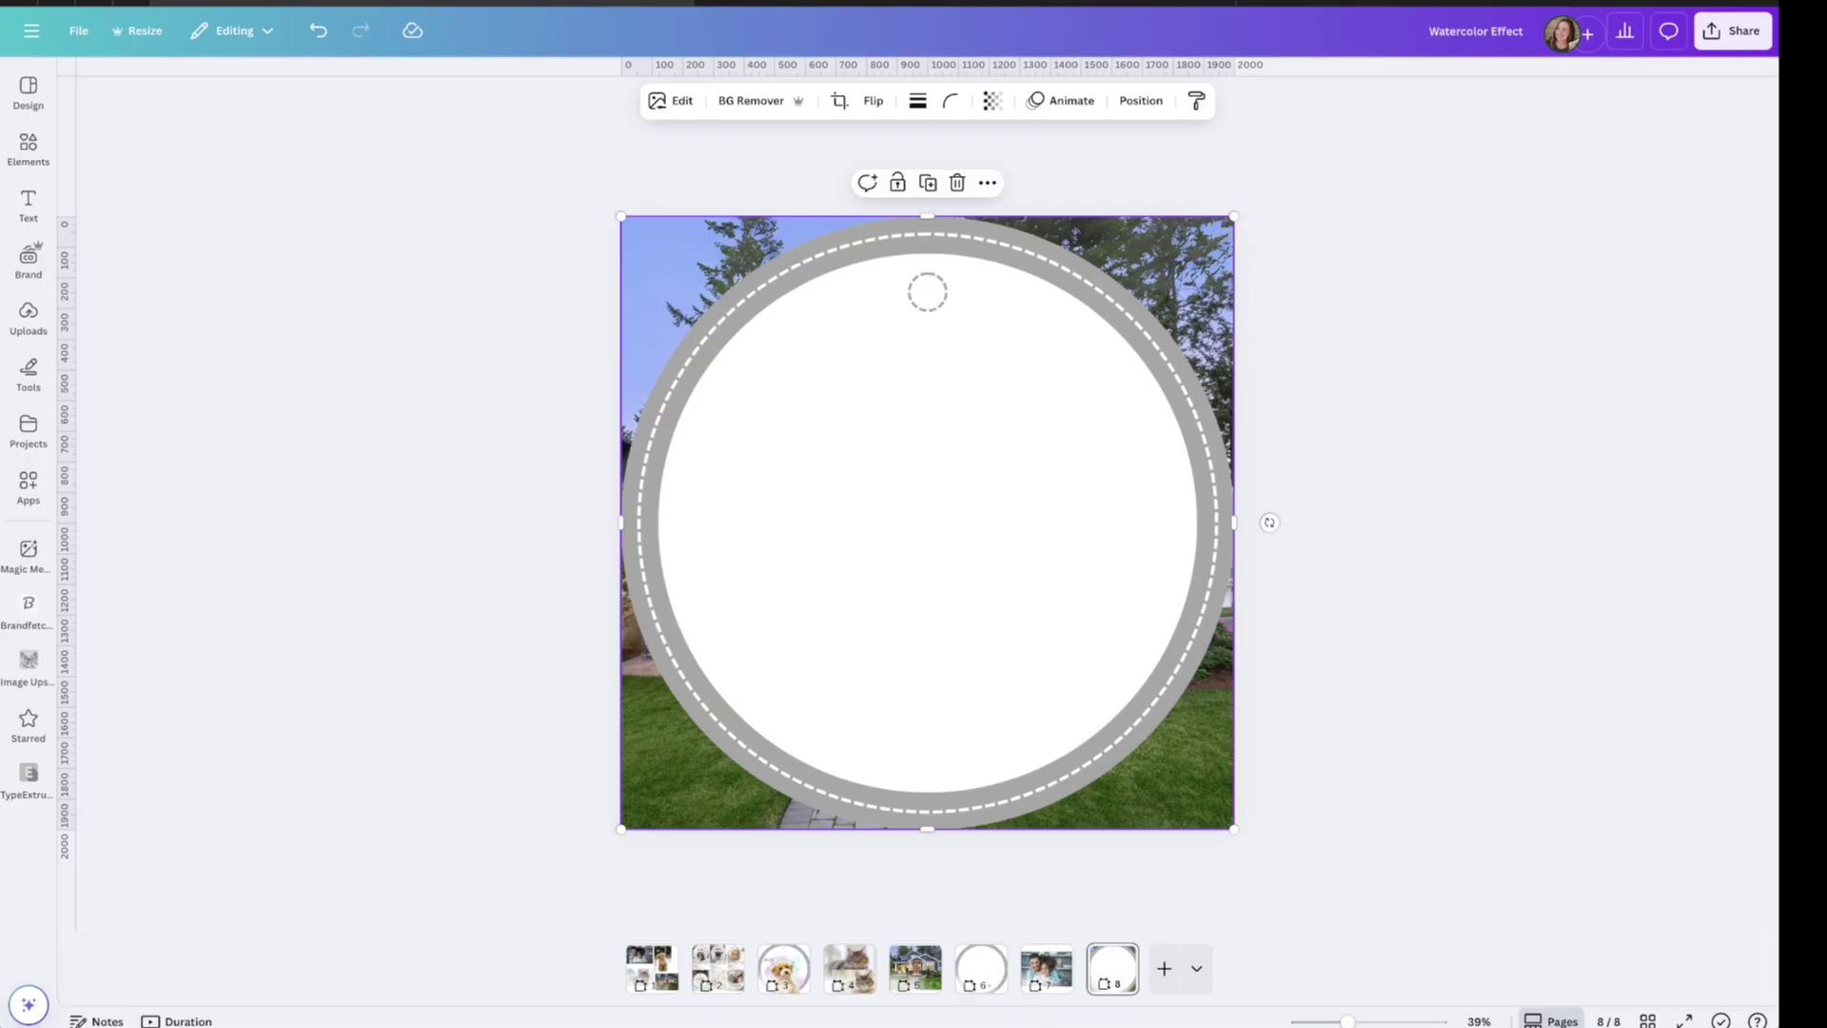
click(992, 100)
drag(1050, 174, 976, 173)
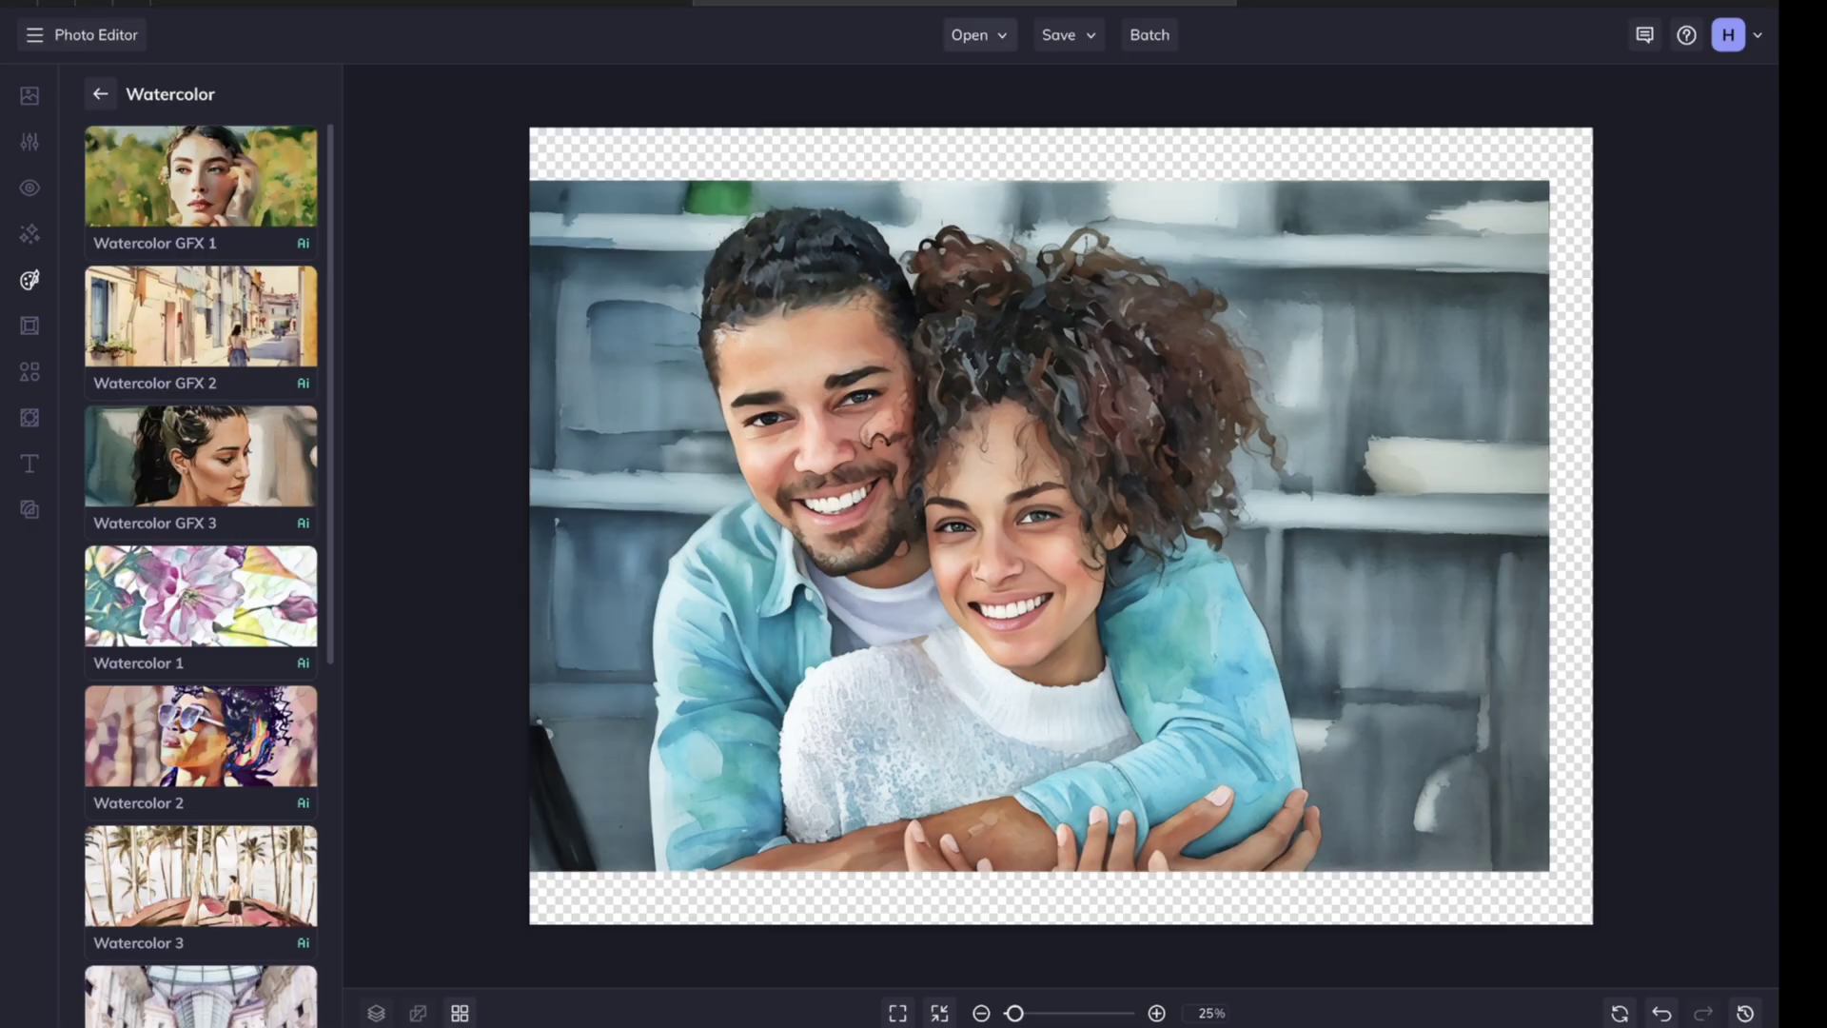
Step: Switch to BeFunky's Photo Editor and open the expanded house image for the Watercolor effects
click(978, 34)
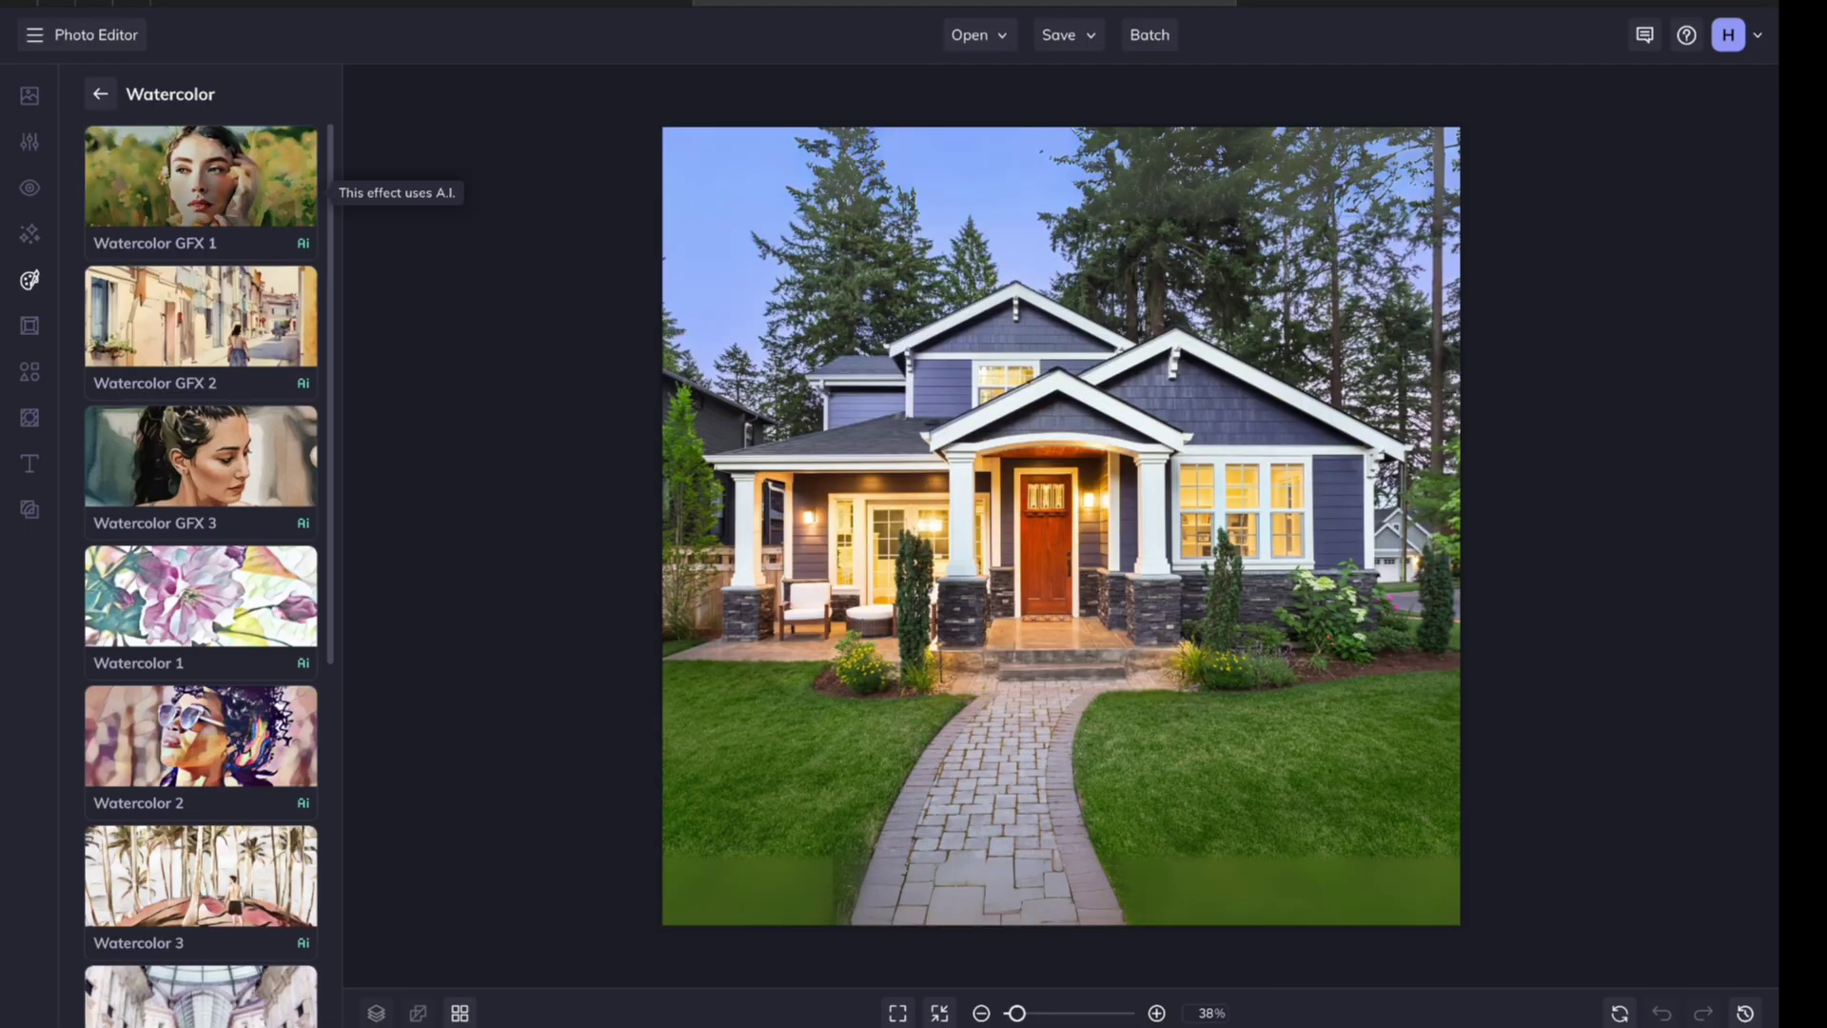
scroll(200, 476, down, 5)
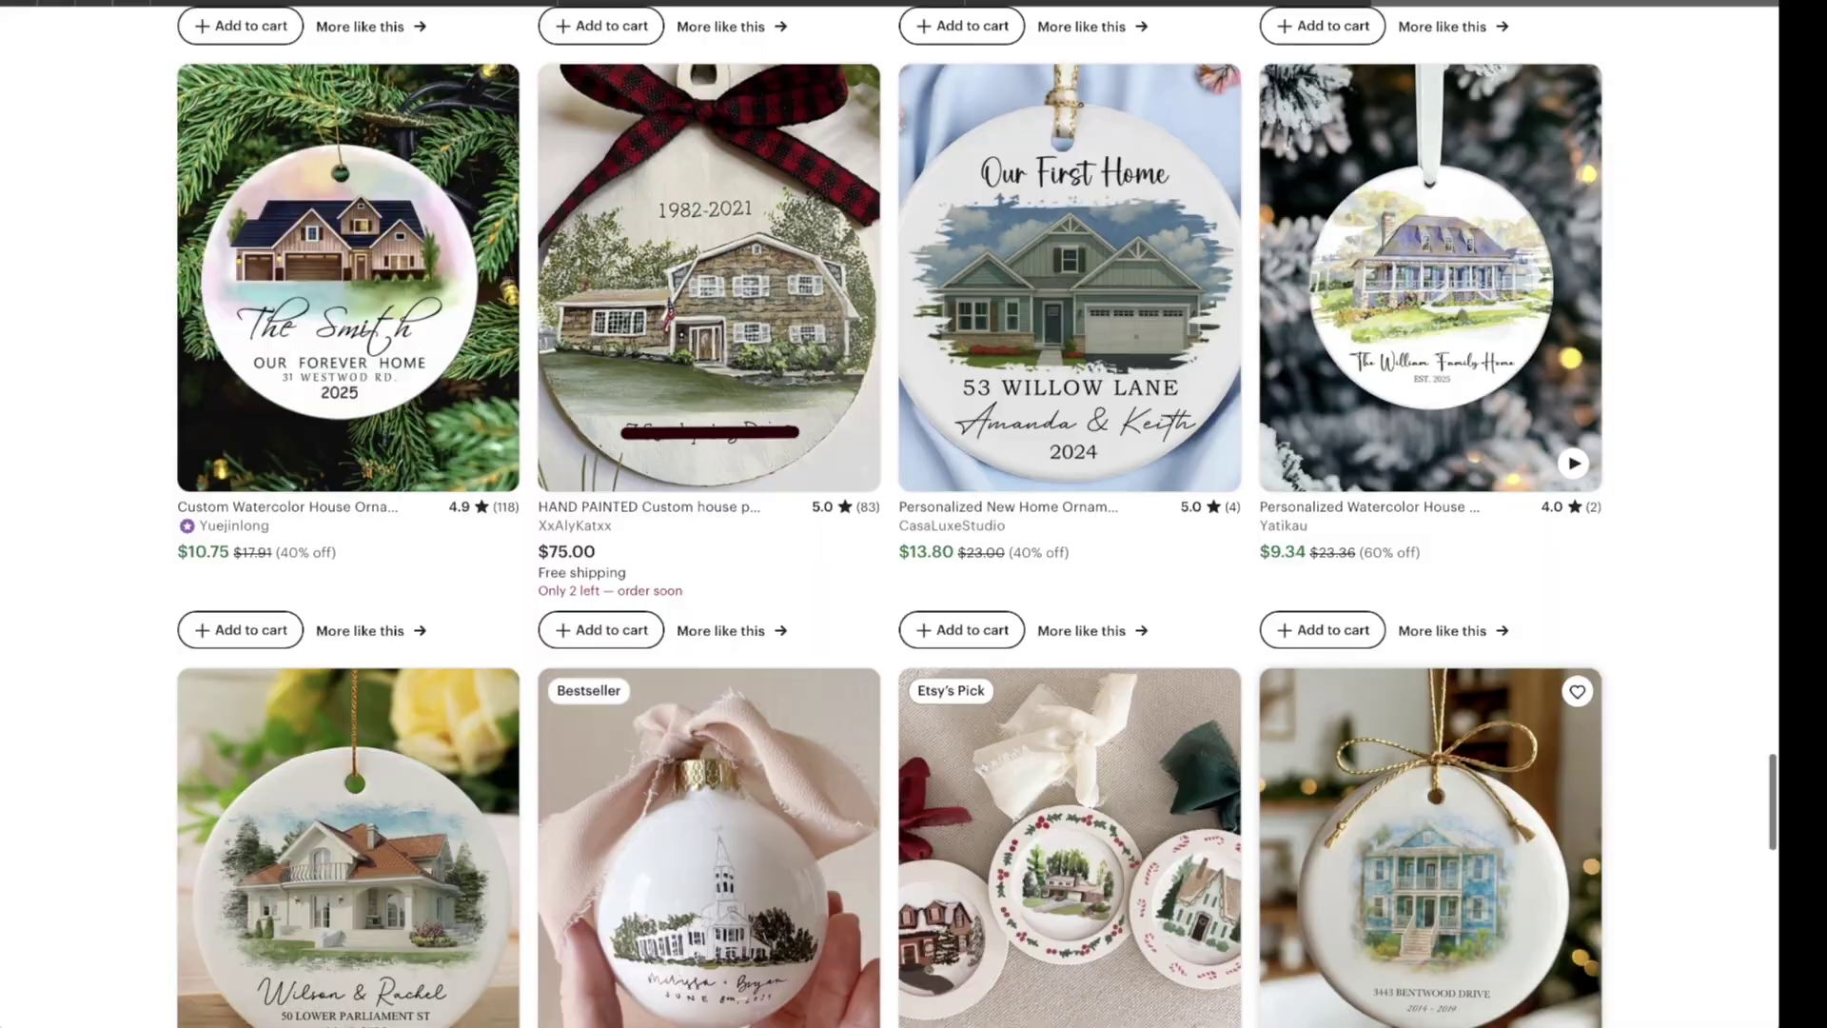
Step: Switch to Etsy and examine the watercolor house ornament listings for layout and text ideas
scroll(890, 514, up, 5)
scroll(890, 514, up, 2)
scroll(709, 614, down, 2)
scroll(709, 614, up, 2)
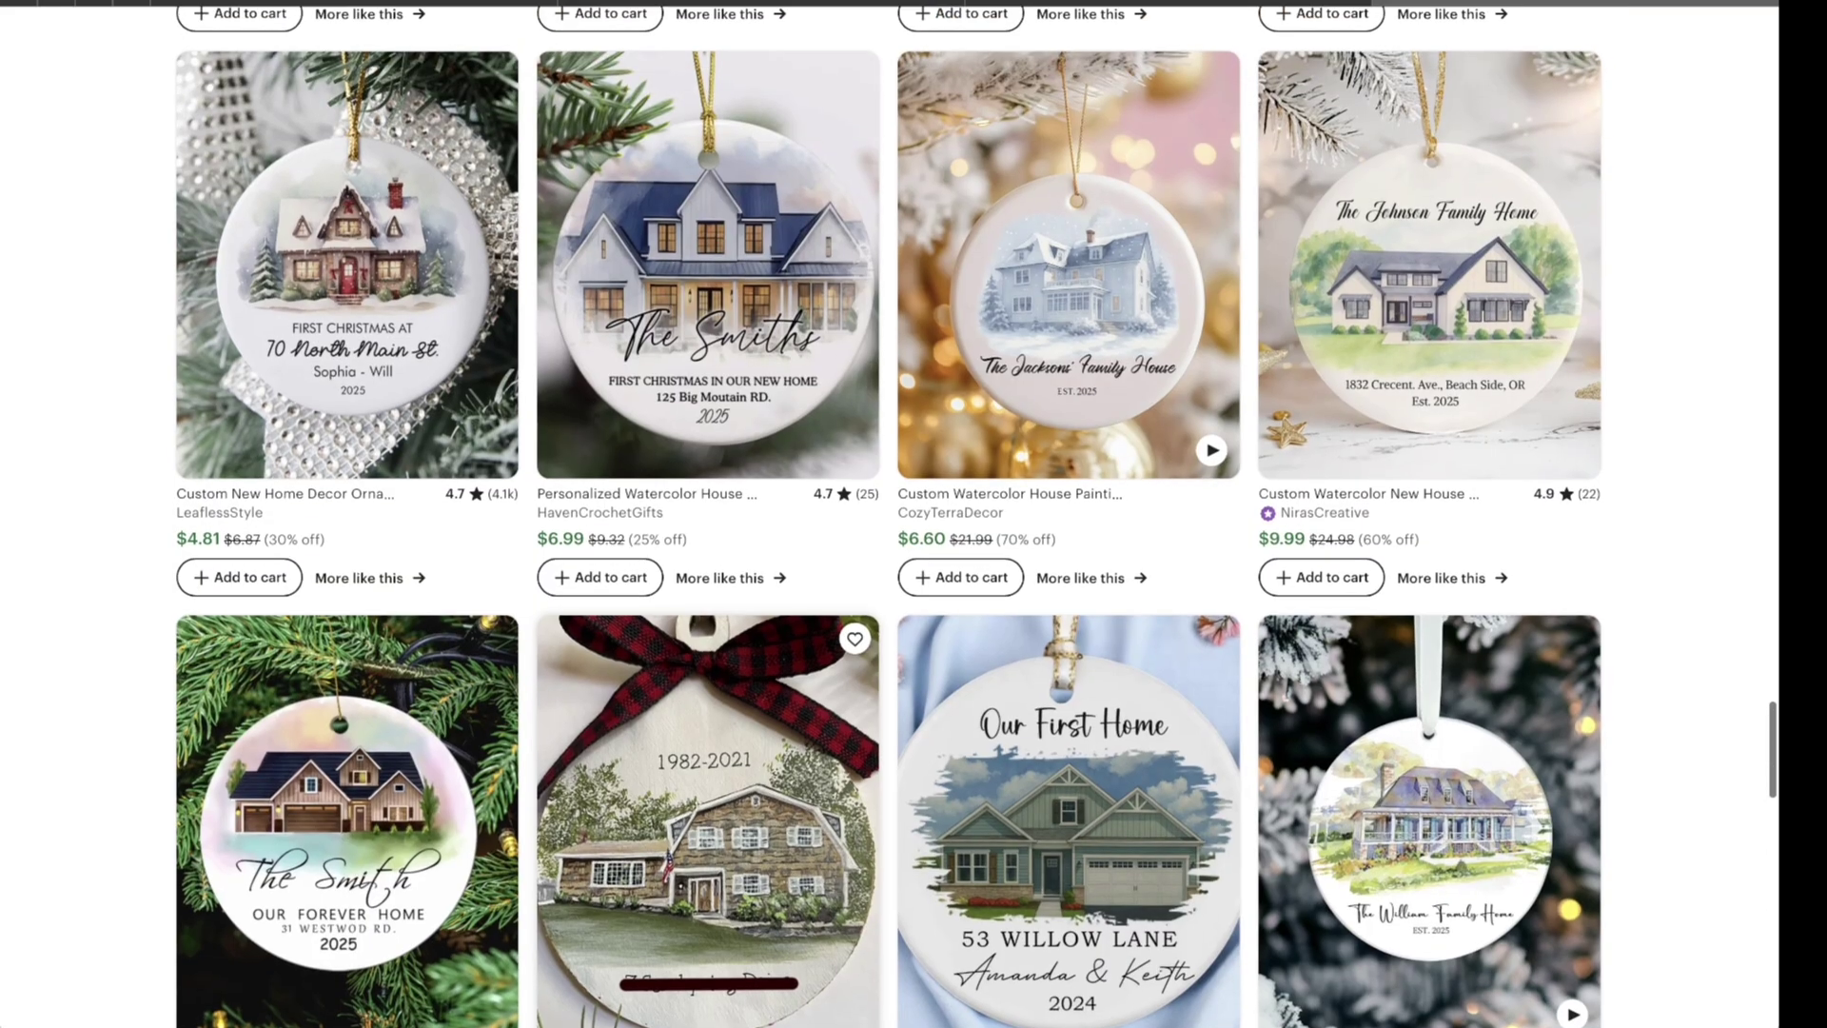